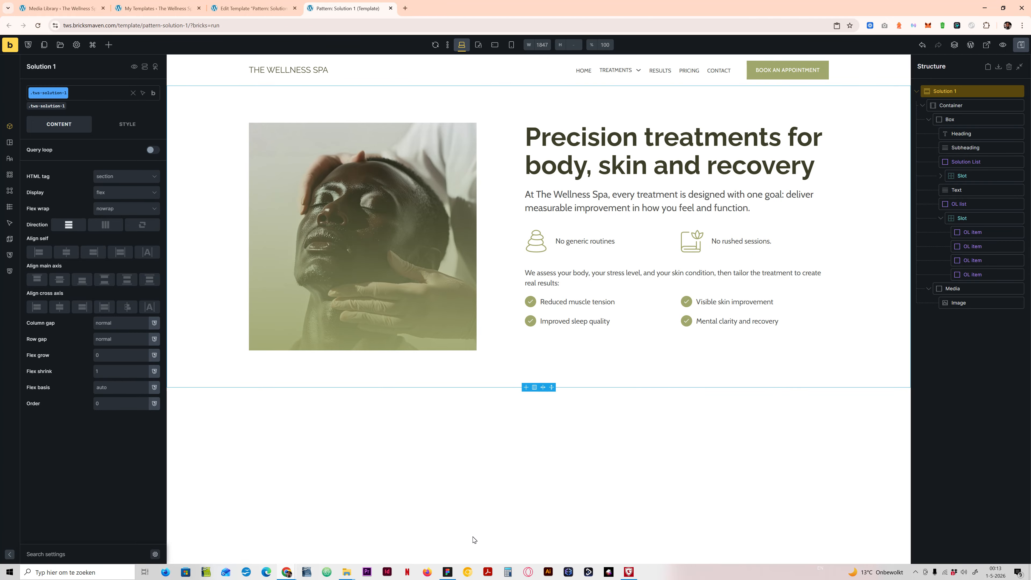
# Step: Switch to Figma, compare the "Precision treatments for body, skin and recovery" section across the page design variants, and return to the browser
pyautogui.click(449, 572)
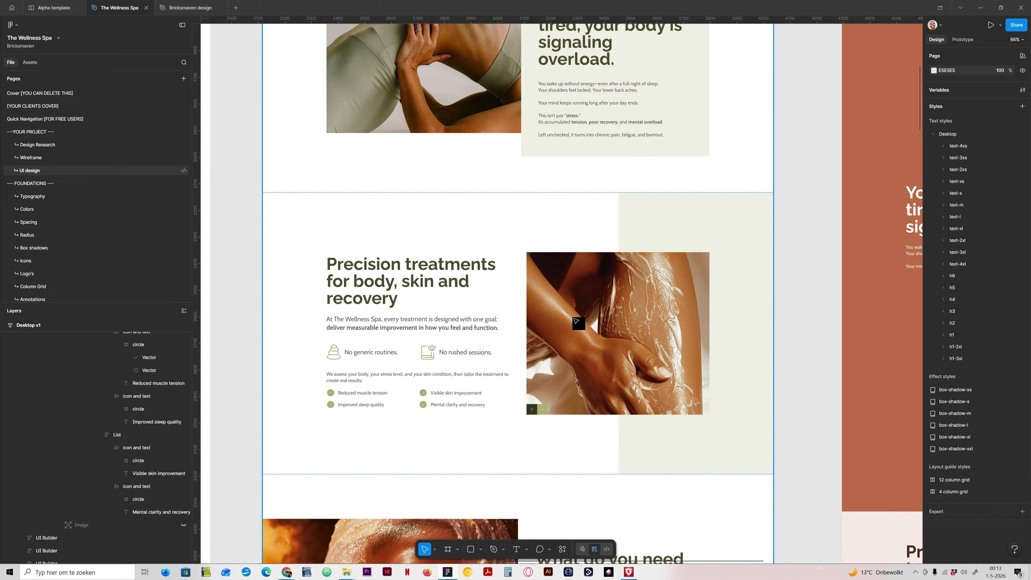
pyautogui.scroll(5, 505, 330)
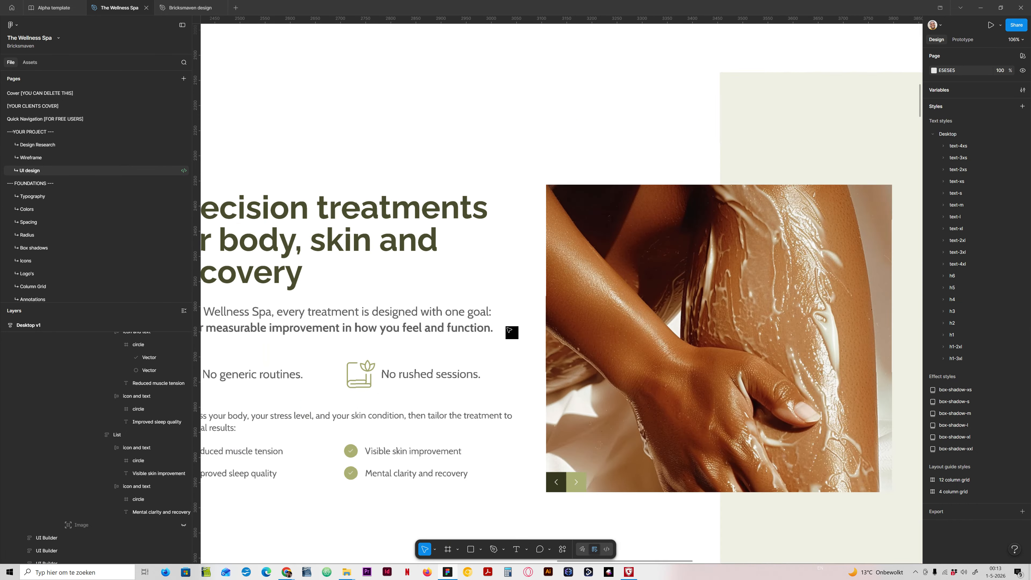
pyautogui.scroll(-7, 509, 330)
pyautogui.scroll(3, 510, 330)
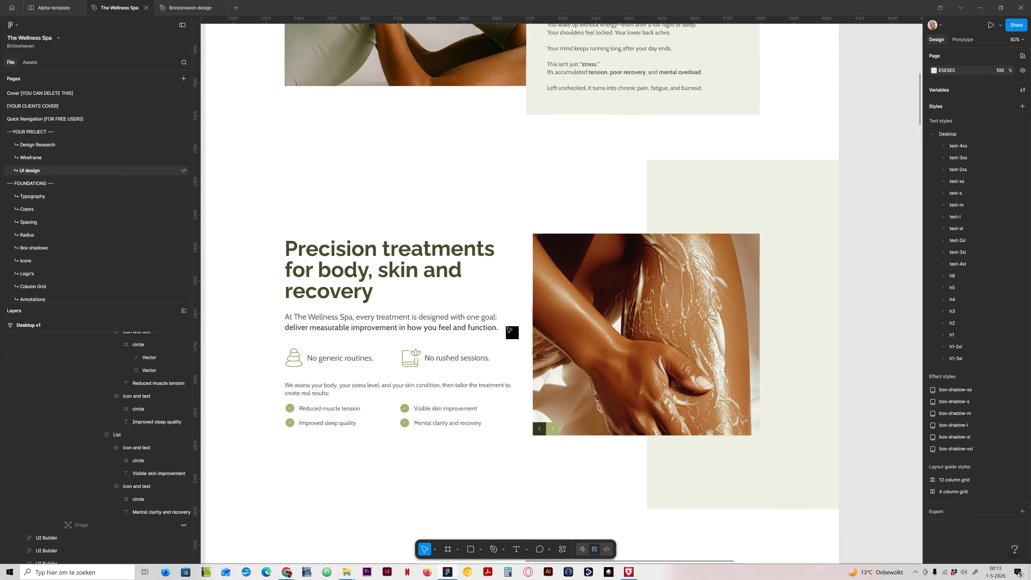
pyautogui.moveTo(854, 438); pyautogui.dragTo(518, 383)
pyautogui.moveTo(654, 425); pyautogui.dragTo(395, 368)
pyautogui.moveTo(591, 537); pyautogui.dragTo(462, 235)
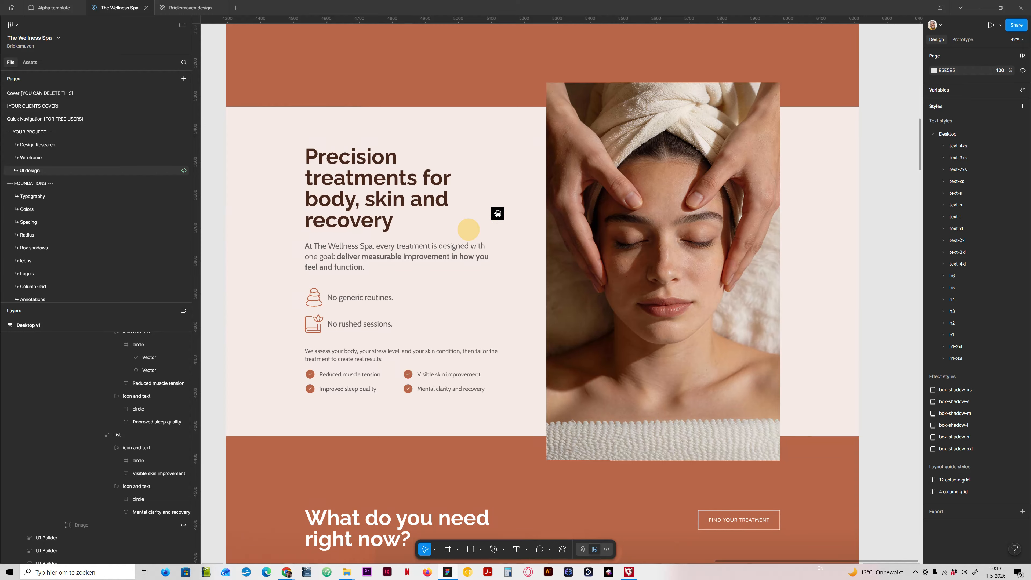
pyautogui.moveTo(447, 188); pyautogui.dragTo(908, 393)
pyautogui.moveTo(436, 214); pyautogui.dragTo(645, 391)
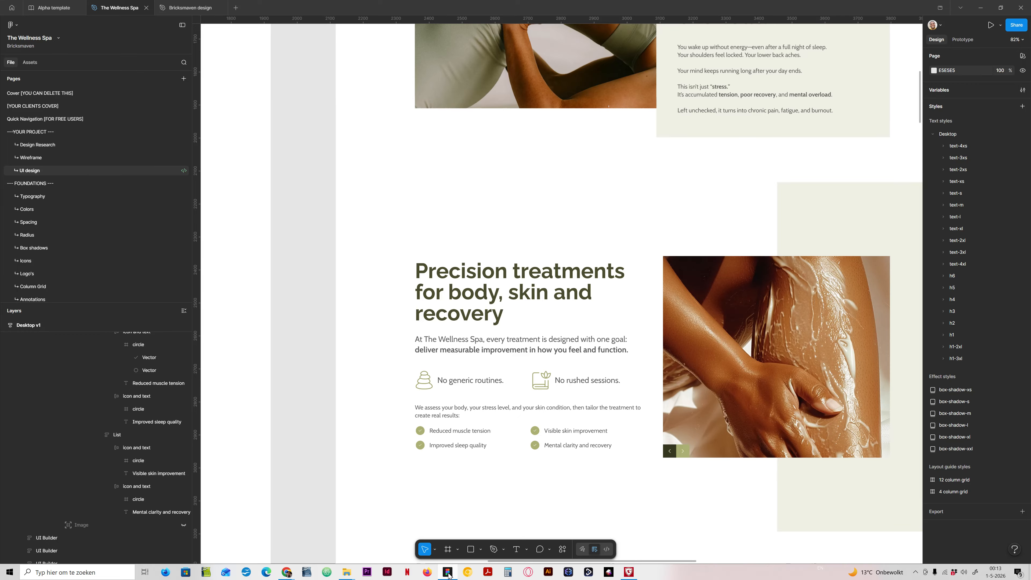
pyautogui.moveTo(448, 574)
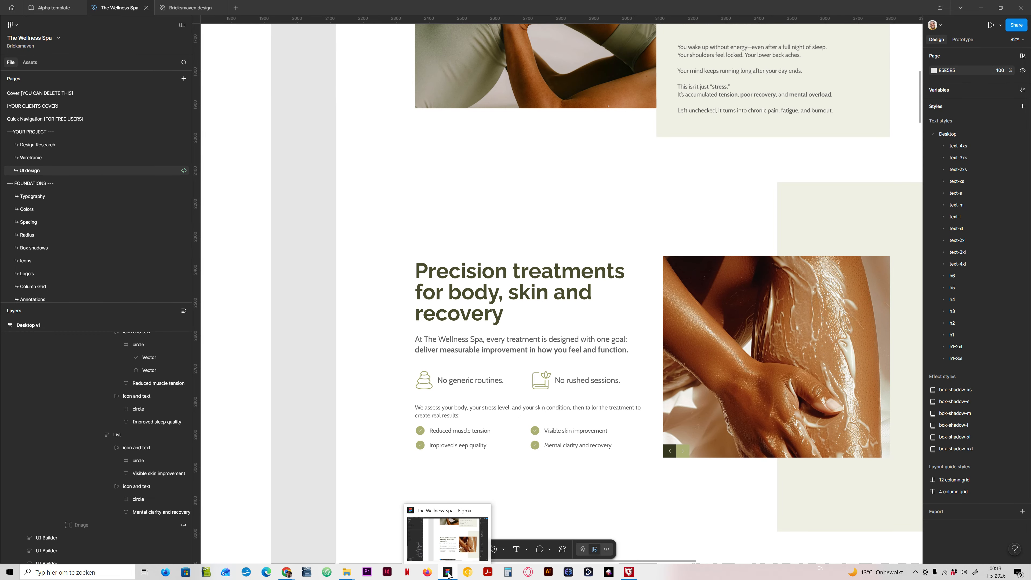
pyautogui.click(448, 574)
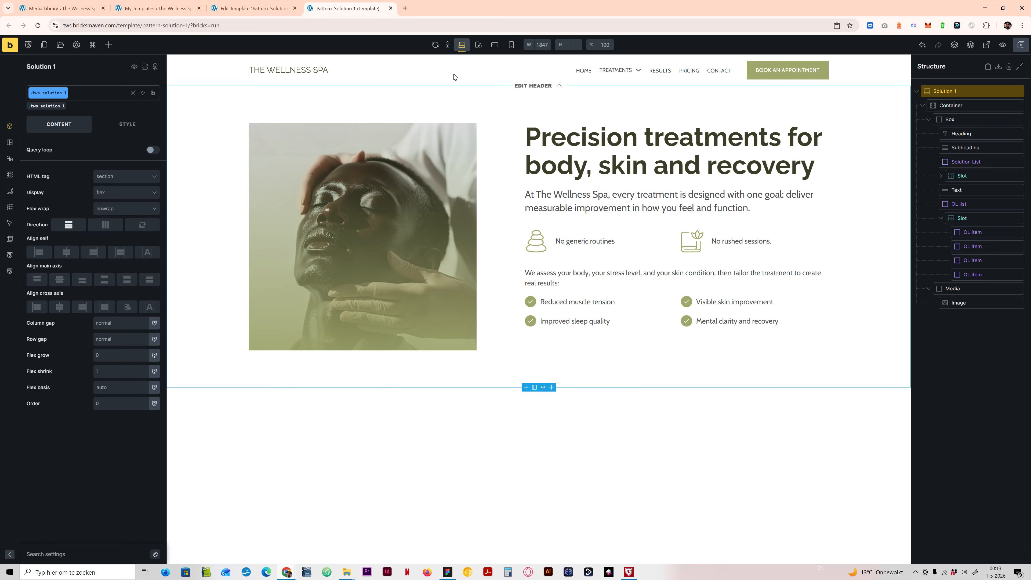
# Step: Add a new template titled "Pattern: Solution 2", reusing the existing Solution 1 template title, and set its type to Section
pyautogui.click(237, 5)
pyautogui.tripleClick(165, 102)
pyautogui.hotkey('ctrl', 'c')
pyautogui.click(157, 65)
pyautogui.hotkey('ctrl', 'v')
pyautogui.click(960, 111)
pyautogui.click(941, 168)
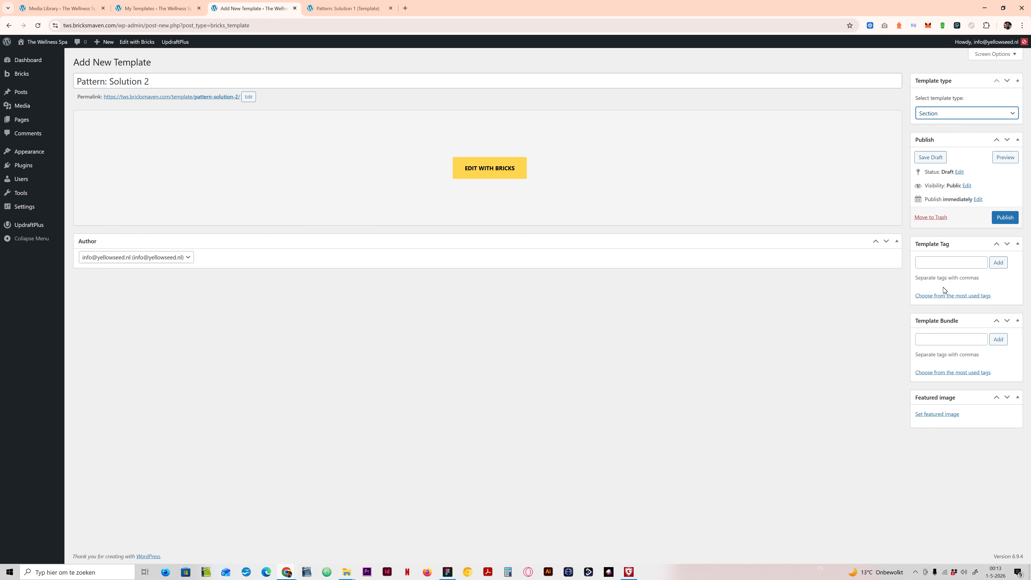
# Step: Assign the template tag "Pattern" and the template bundle "Content" to the Solution 2 template
pyautogui.click(941, 264)
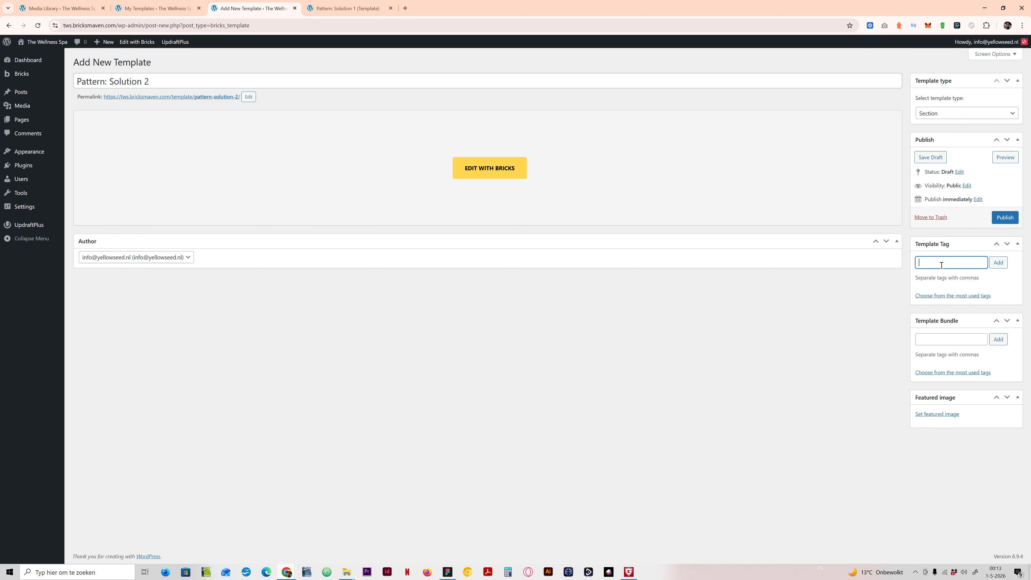
pyautogui.write('Pattern,')
pyautogui.click(993, 264)
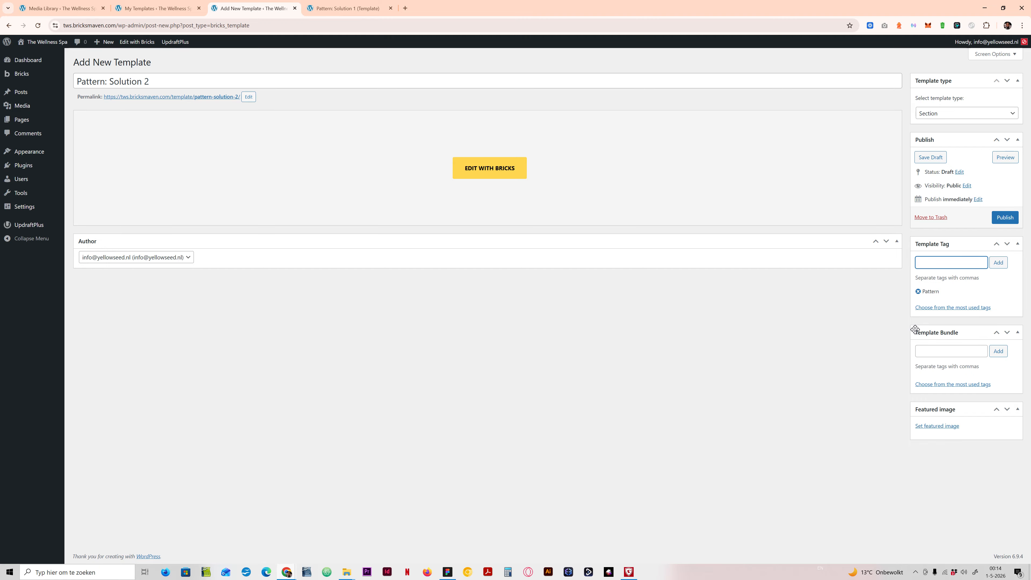
pyautogui.click(945, 349)
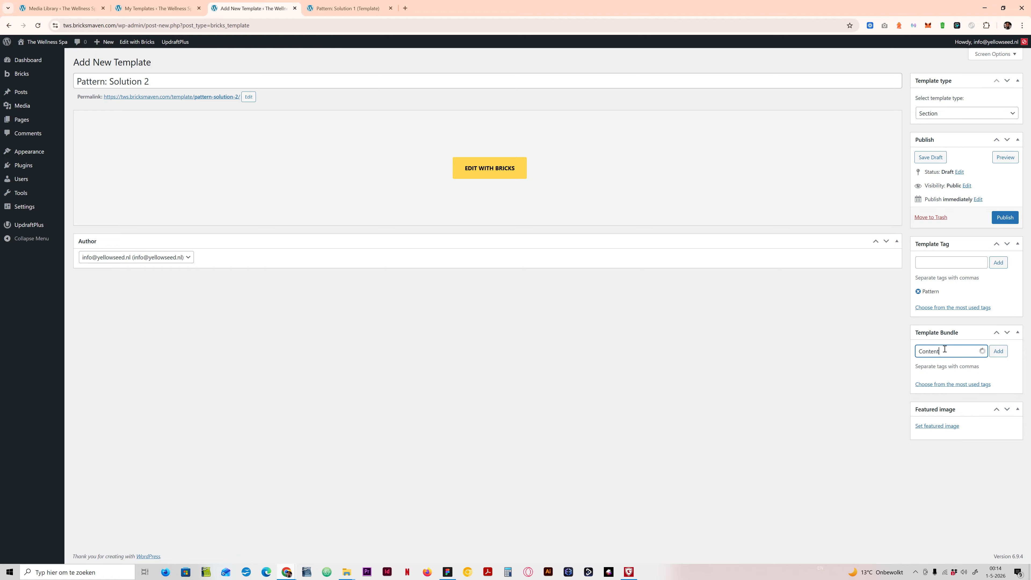
pyautogui.click(941, 361)
pyautogui.click(997, 351)
# Step: Publish the Solution 2 template and open it in the Bricks builder in a new browser tab
pyautogui.click(1005, 217)
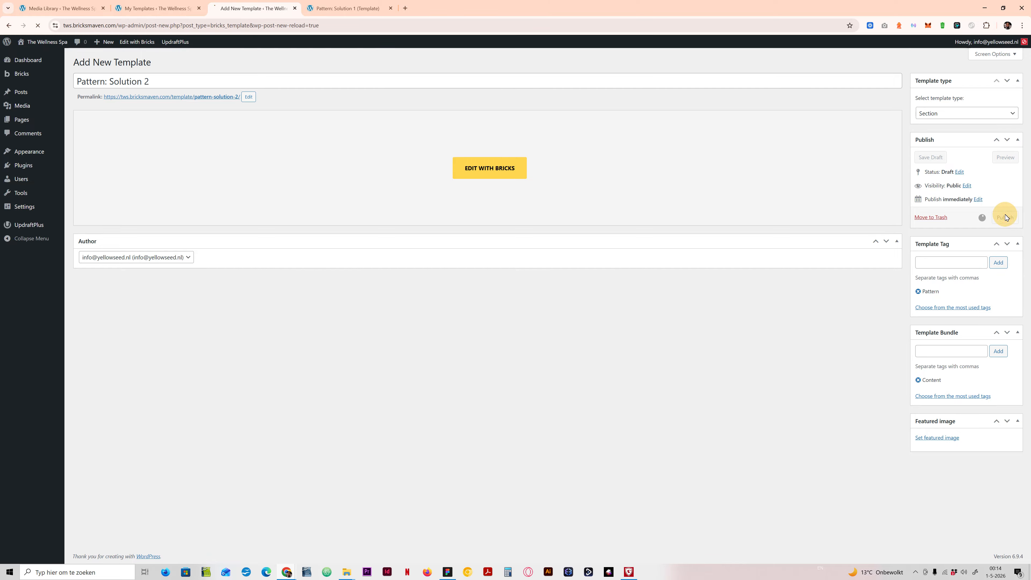
pyautogui.rightClick(508, 184)
pyautogui.click(527, 191)
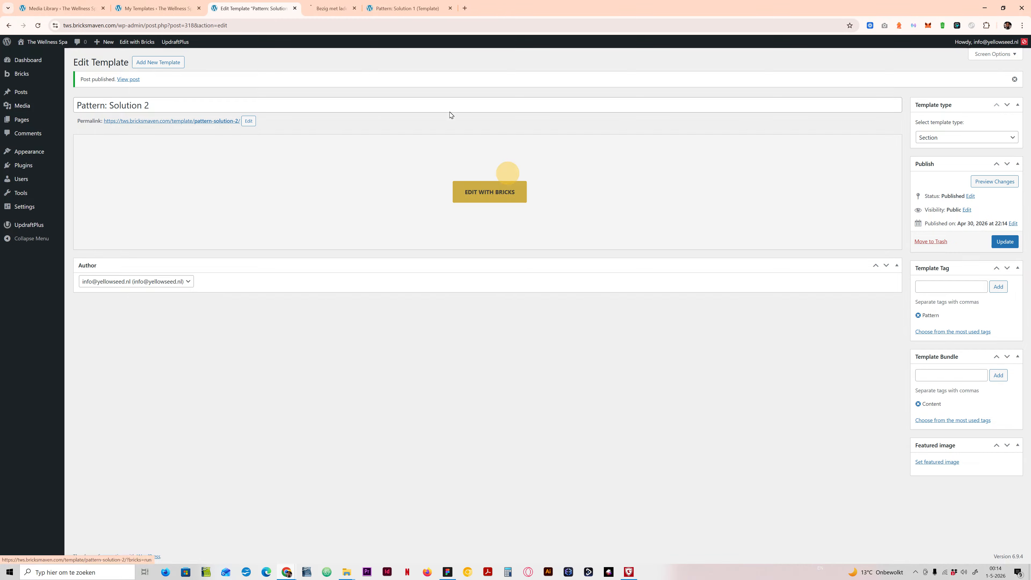
pyautogui.click(370, 9)
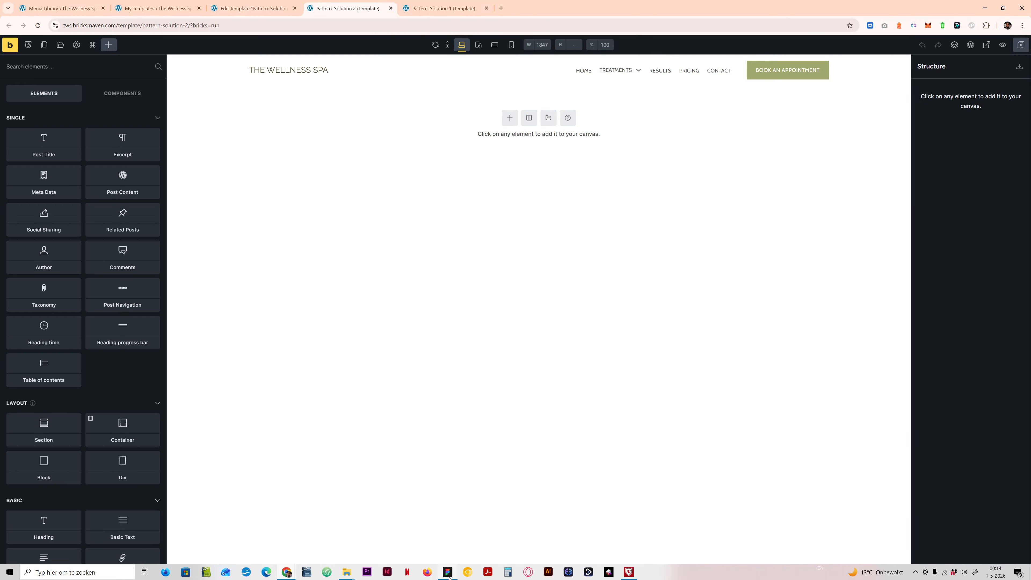
# Step: Switch to Figma and compare the page design variants section by section, from the body overload section down to pricing
pyautogui.click(448, 573)
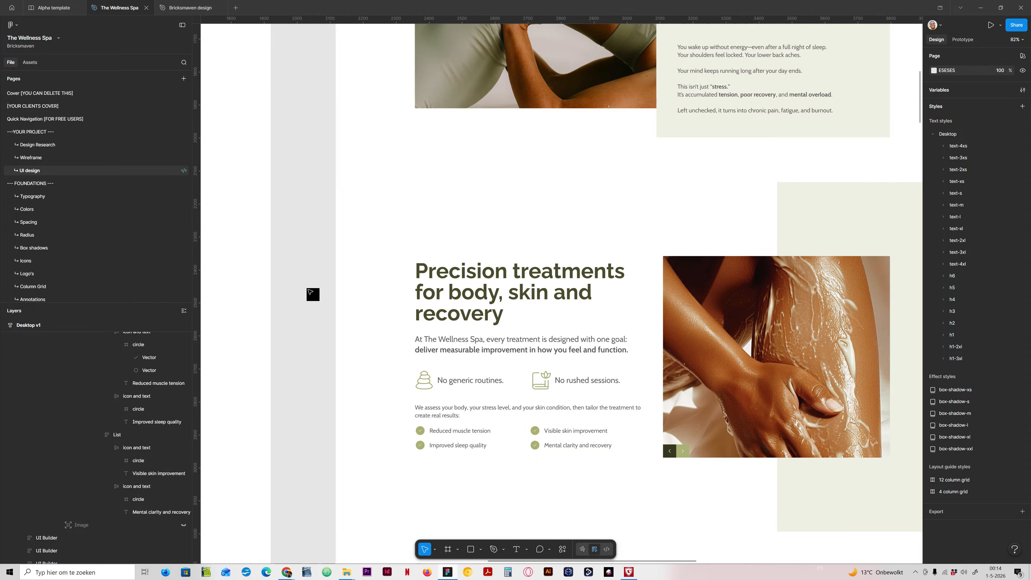
pyautogui.scroll(-3, 680, 359)
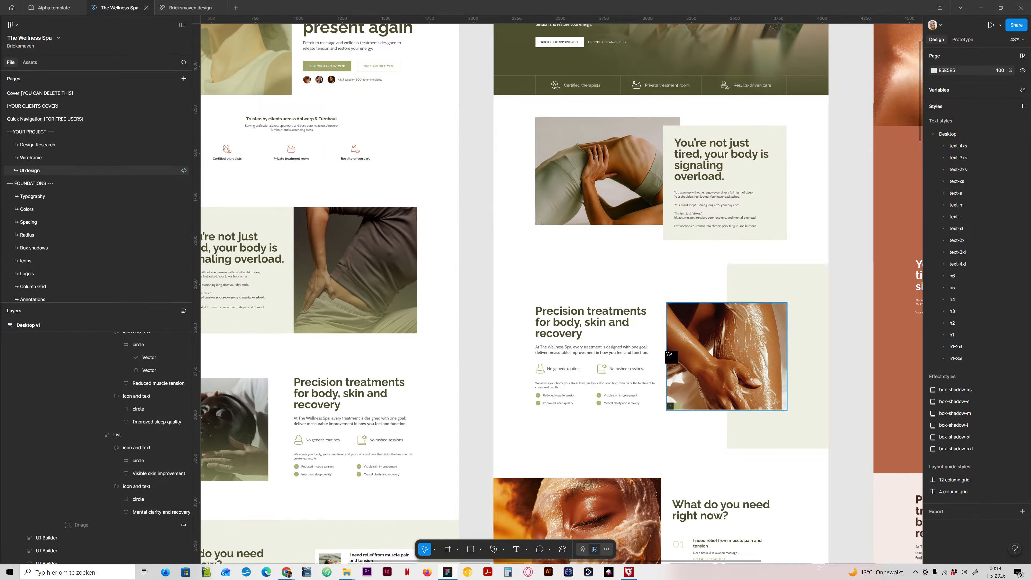
pyautogui.moveTo(693, 290); pyautogui.dragTo(592, 289)
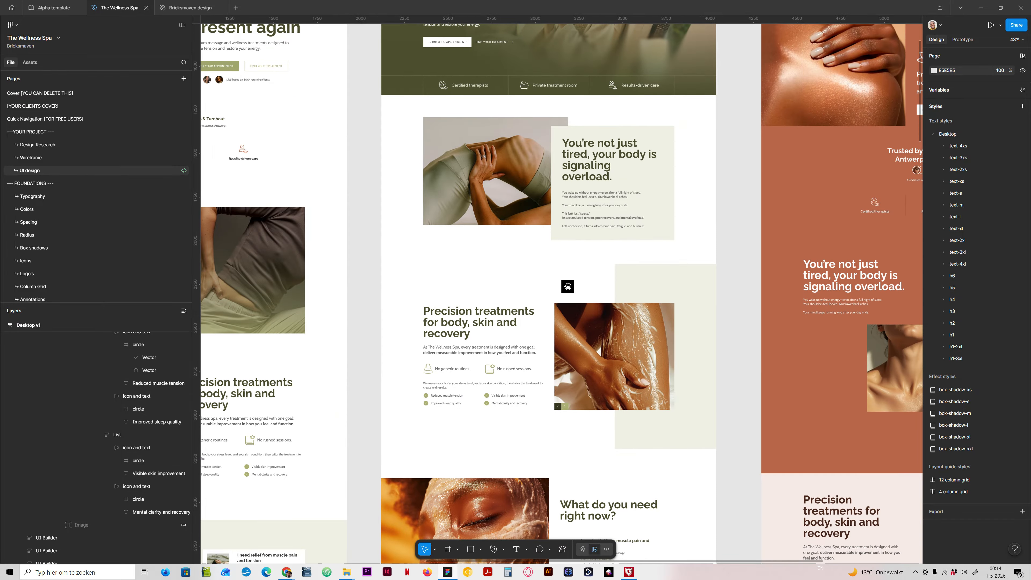
pyautogui.moveTo(658, 327); pyautogui.dragTo(412, 312)
pyautogui.moveTo(680, 554); pyautogui.dragTo(684, 364)
pyautogui.moveTo(554, 449); pyautogui.dragTo(799, 280)
pyautogui.moveTo(551, 341); pyautogui.dragTo(697, 508)
pyautogui.moveTo(543, 380); pyautogui.dragTo(529, 340)
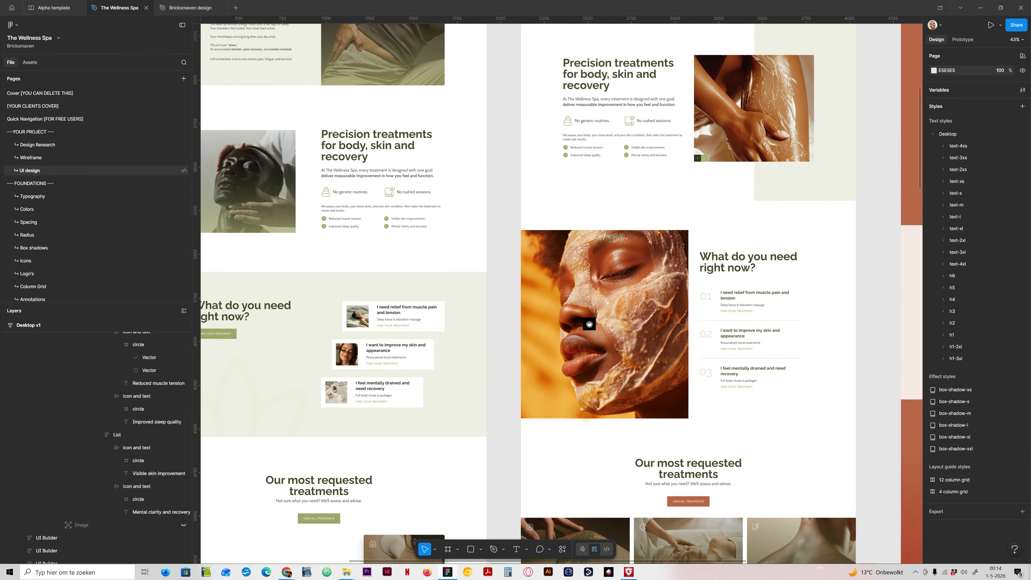
pyautogui.moveTo(582, 395); pyautogui.dragTo(609, 33)
pyautogui.moveTo(640, 295); pyautogui.dragTo(635, 267)
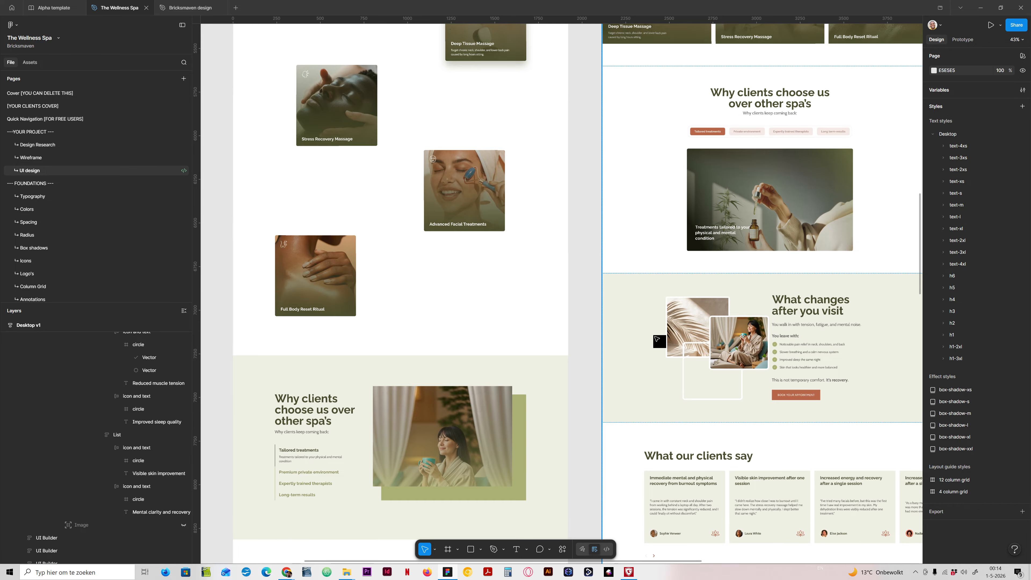
pyautogui.moveTo(667, 341); pyautogui.dragTo(668, 107)
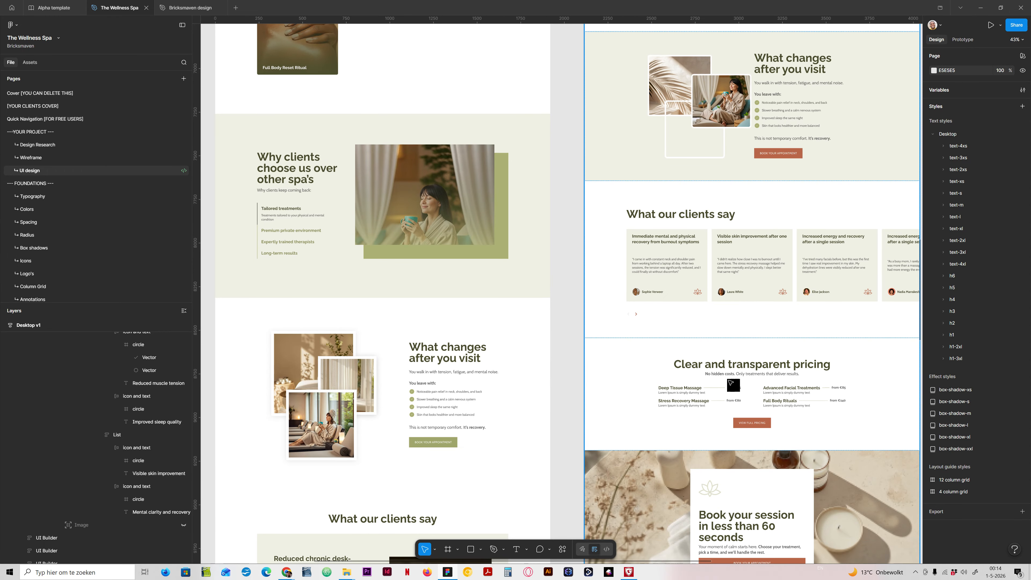
pyautogui.moveTo(544, 79); pyautogui.dragTo(530, 367)
pyautogui.moveTo(543, 198); pyautogui.dragTo(541, 399)
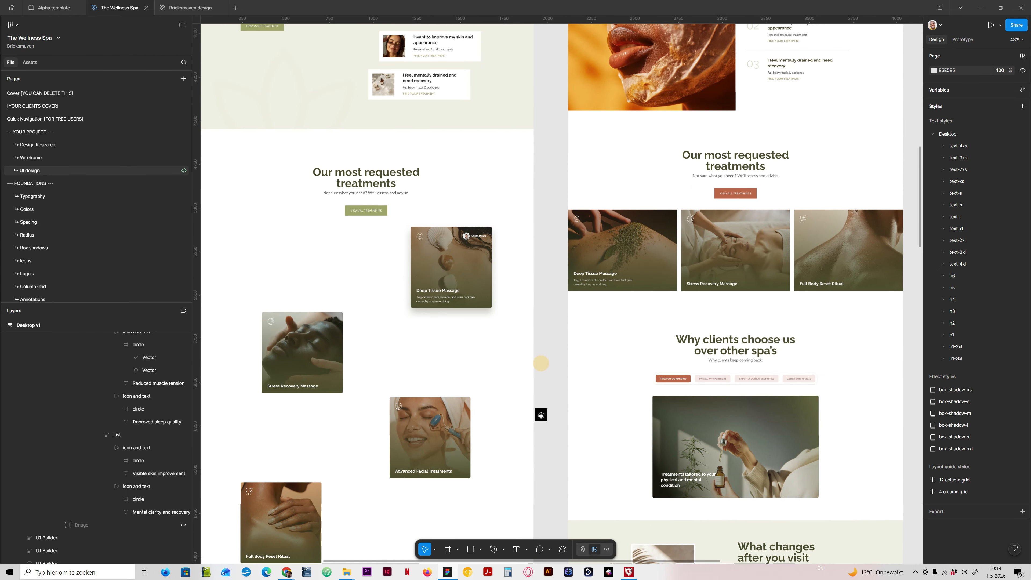
# Step: Examine the "Precision treatments" section with the pale green backdrop and slider image in the second design variant, and return to the Bricks builder
pyautogui.scroll(10, 541, 399)
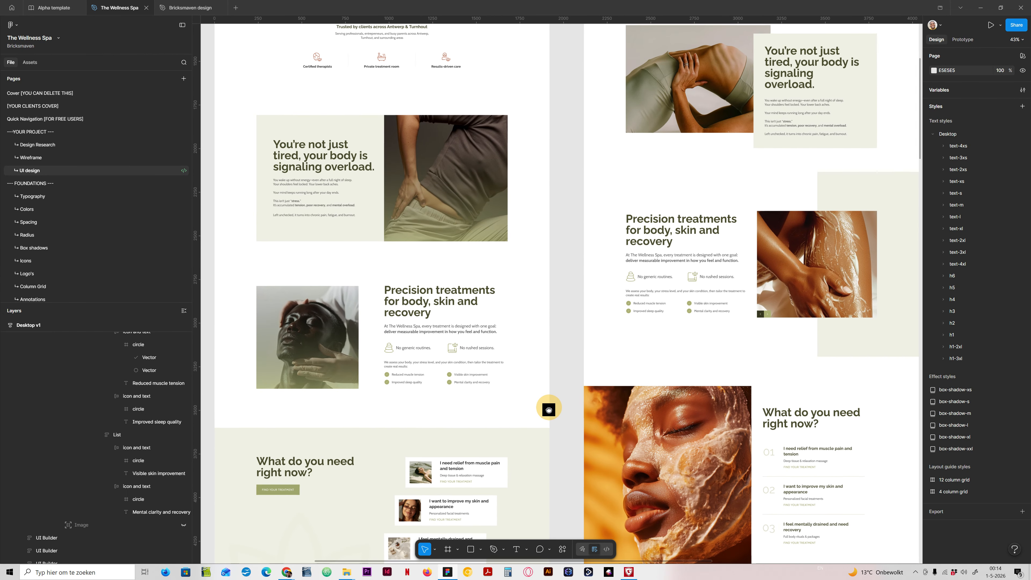
pyautogui.hscroll(12, 656, 351)
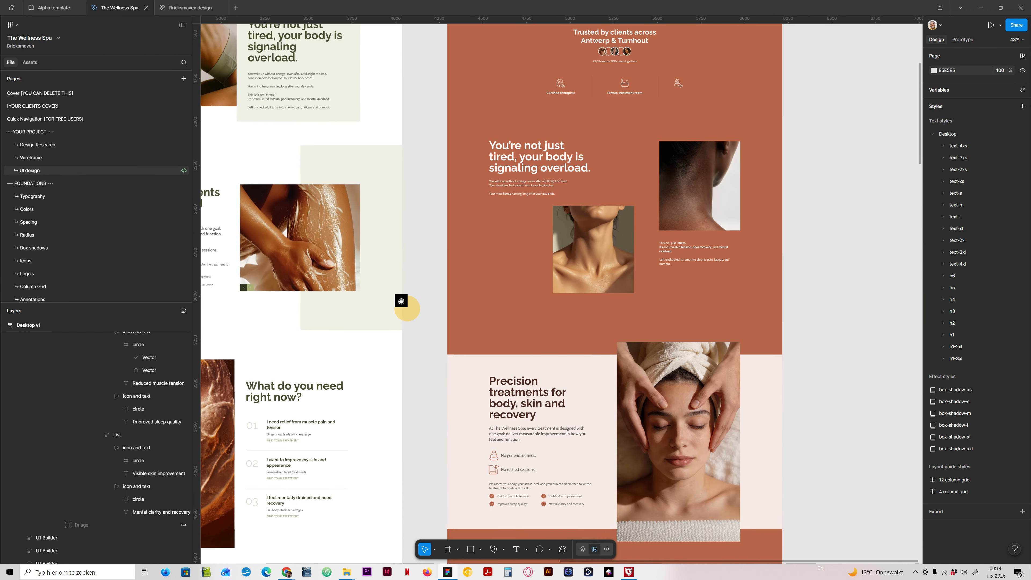
pyautogui.moveTo(401, 301); pyautogui.dragTo(651, 363)
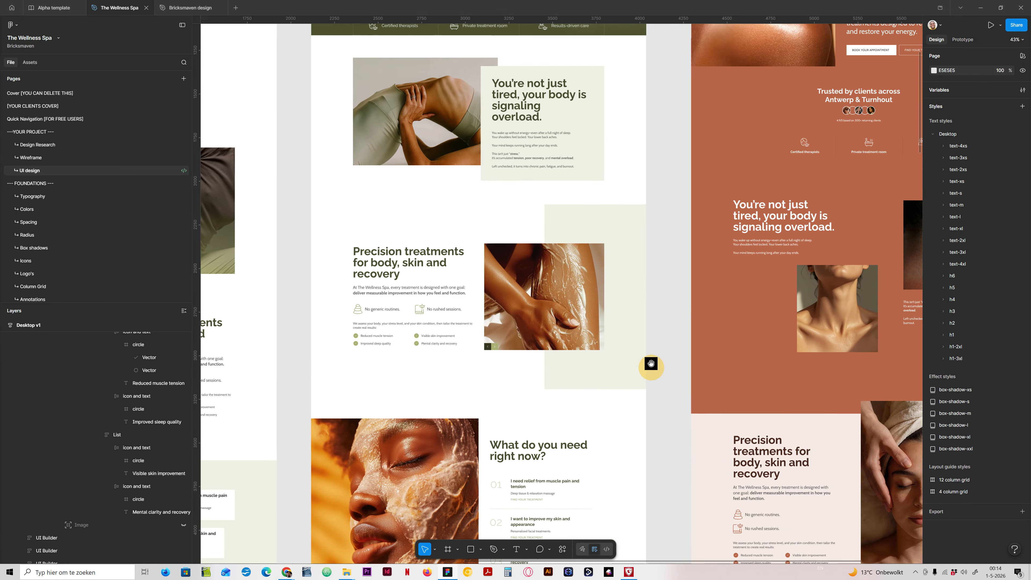
pyautogui.moveTo(451, 314); pyautogui.dragTo(532, 333)
pyautogui.scroll(5, 561, 317)
pyautogui.scroll(-1, 550, 315)
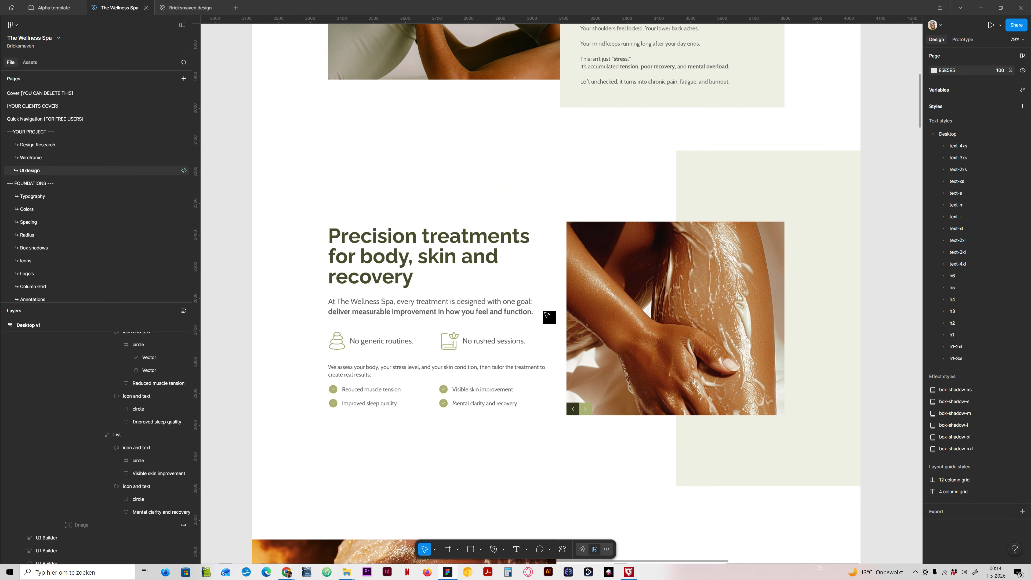
pyautogui.rightClick(449, 573)
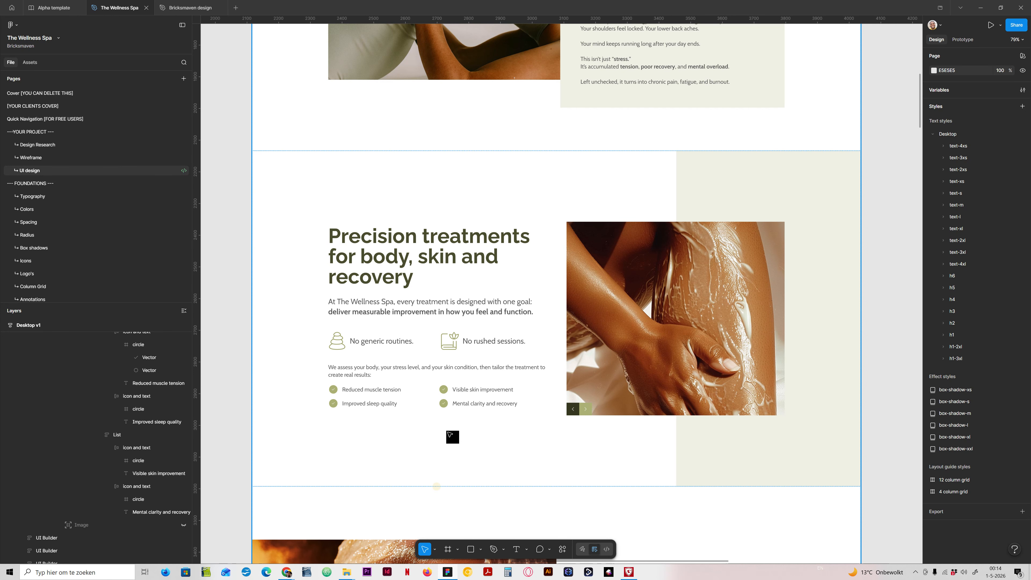
pyautogui.click(446, 570)
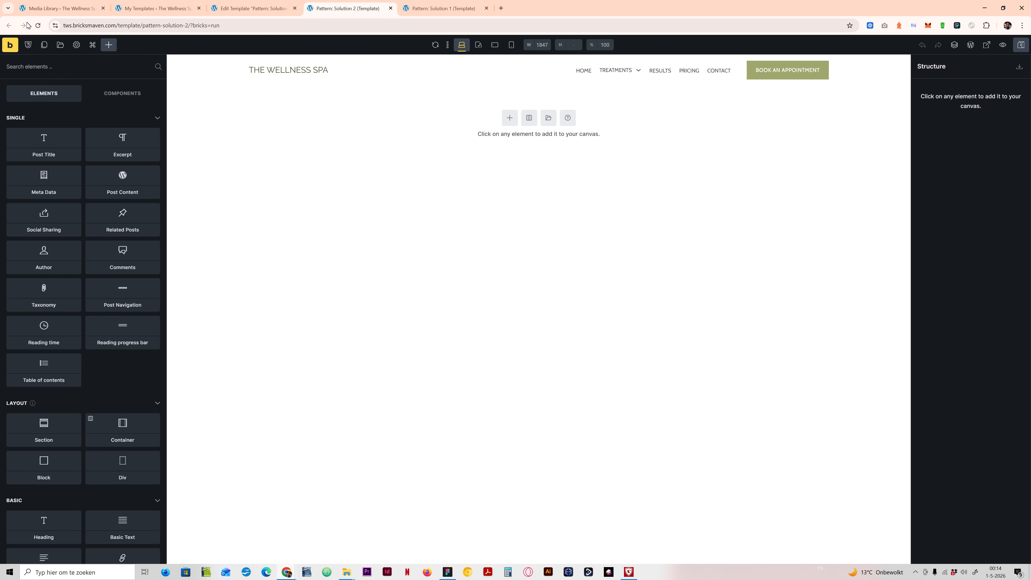
# Step: Search the Bricksmaven BNPL template library for "content" and insert the Content 24 section with the image slider
pyautogui.click(61, 45)
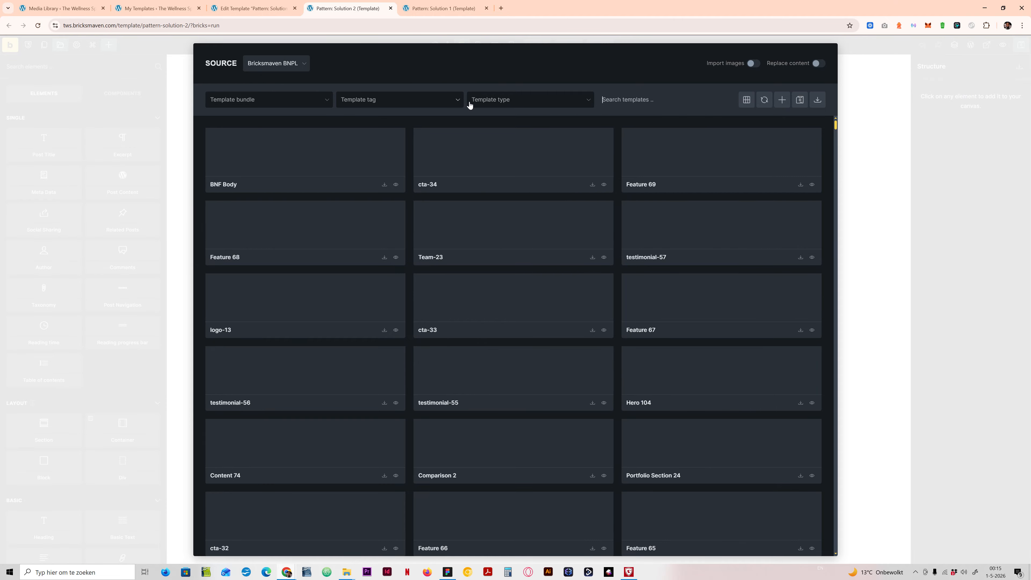
pyautogui.write('content')
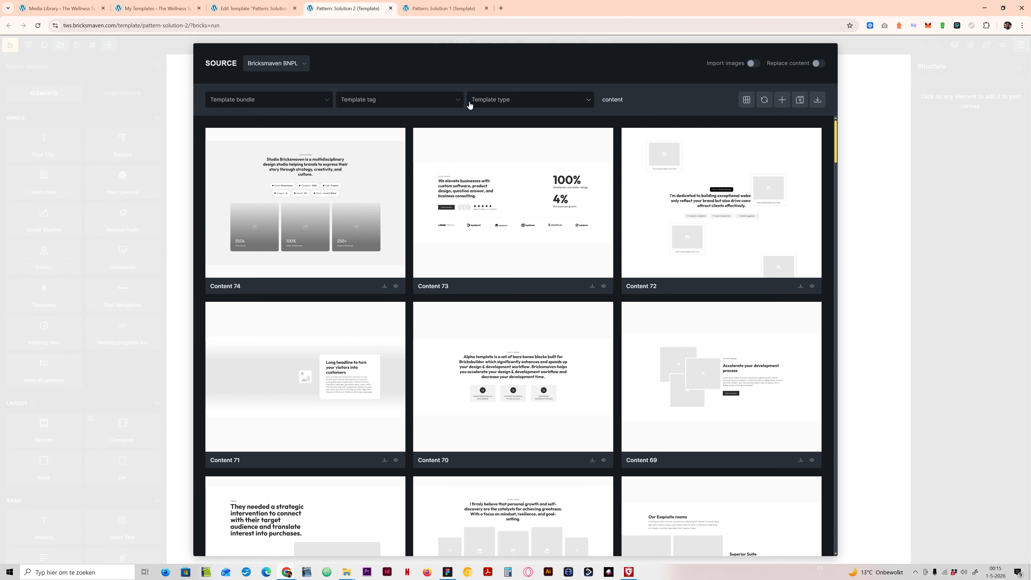
pyautogui.scroll(-20, 533, 405)
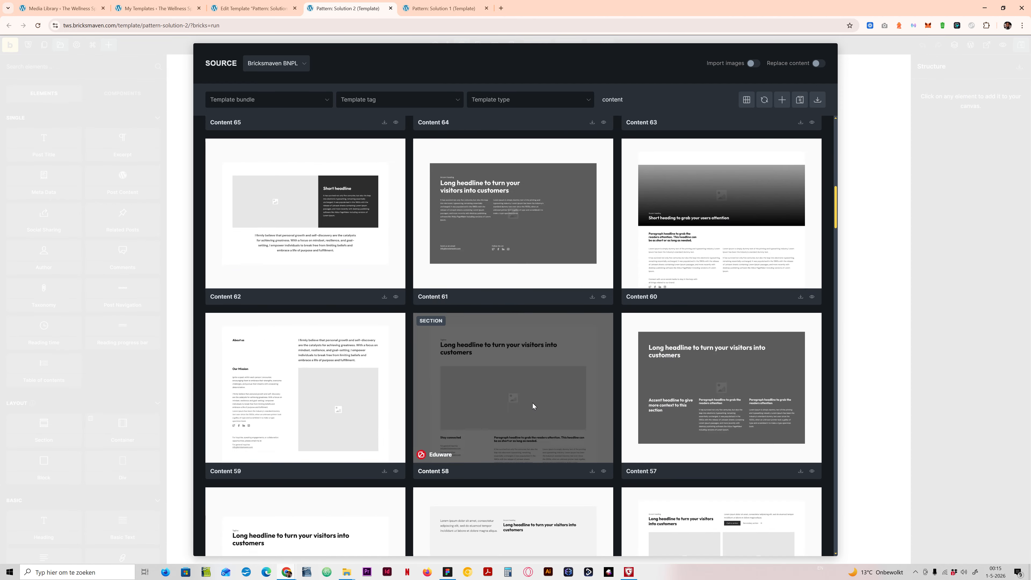
pyautogui.scroll(-15, 532, 405)
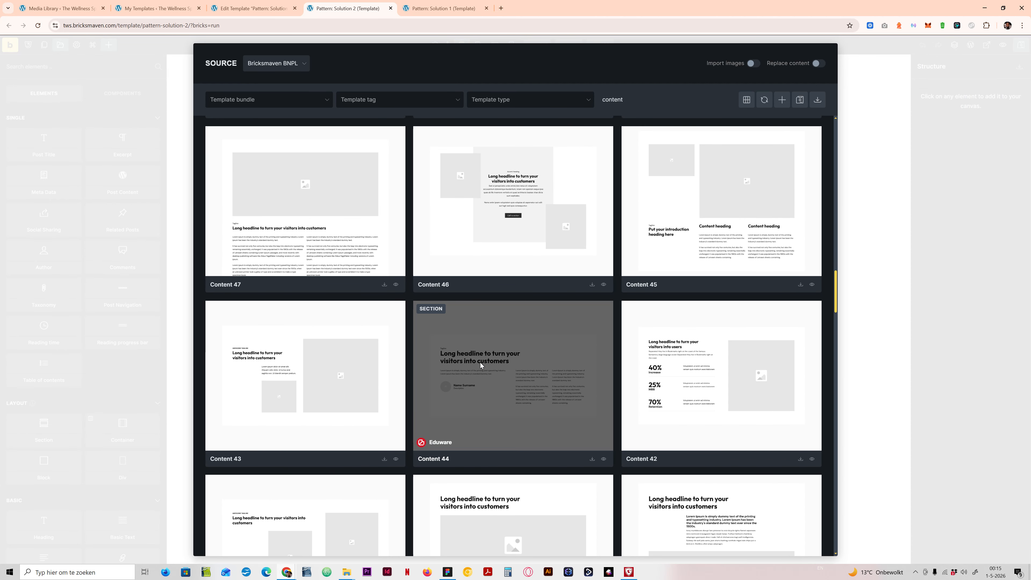
pyautogui.scroll(-15, 347, 372)
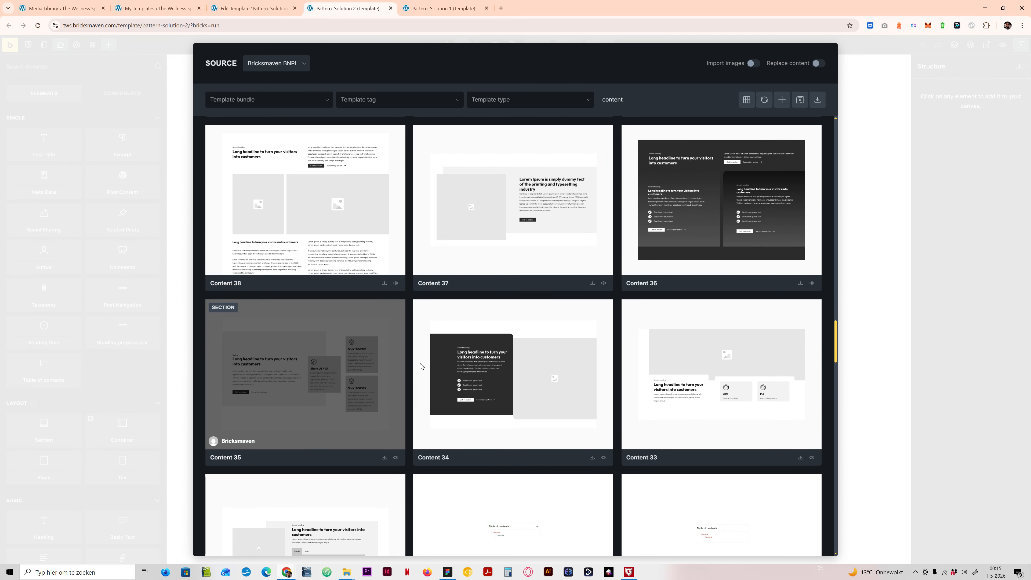
pyautogui.scroll(-5, 345, 439)
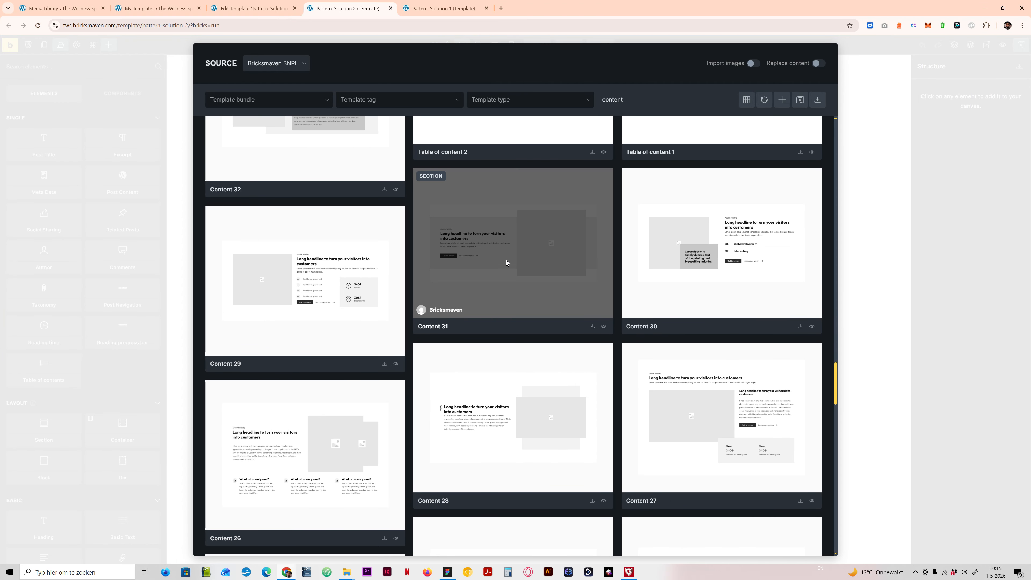
pyautogui.scroll(-5, 349, 414)
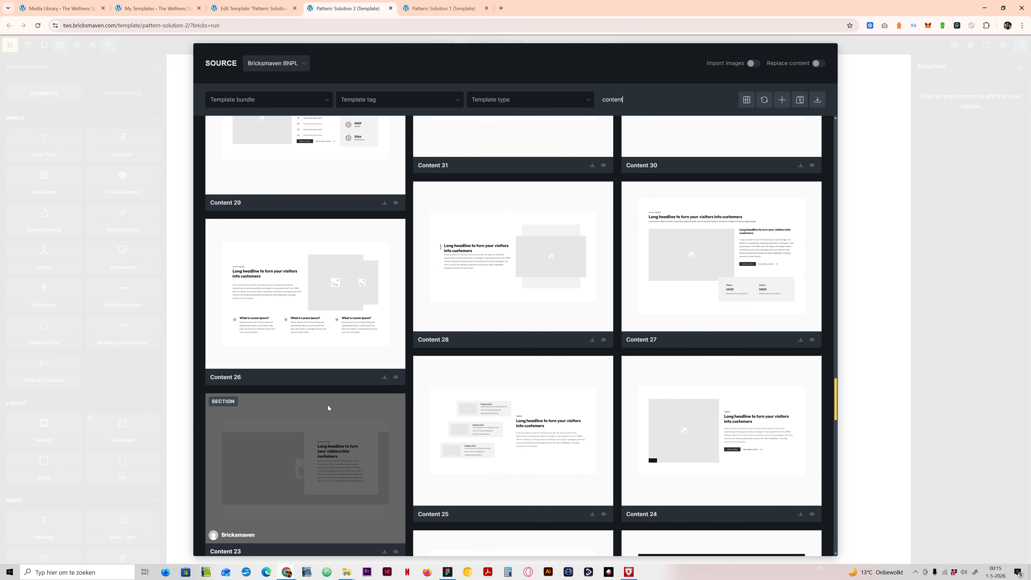
pyautogui.scroll(-3, 358, 401)
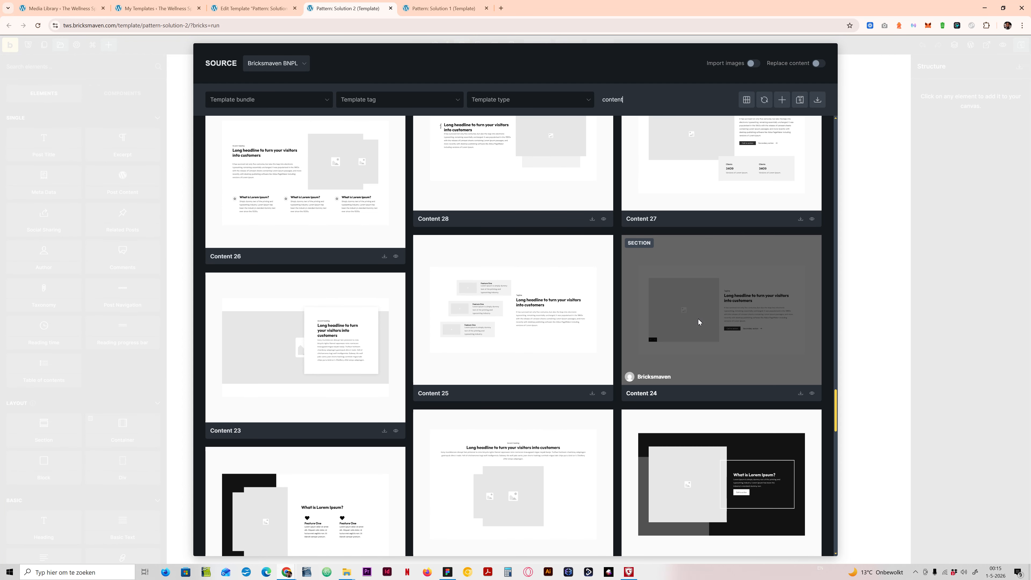
pyautogui.click(799, 393)
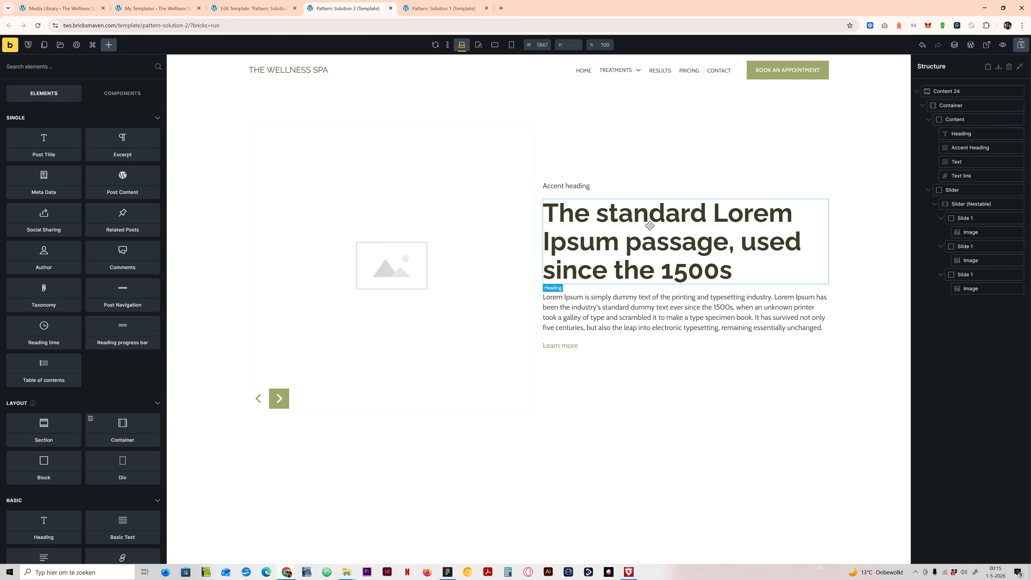
# Step: Delete the accent heading from the content block and rename the section "Solution 2"
pyautogui.rightClick(972, 147)
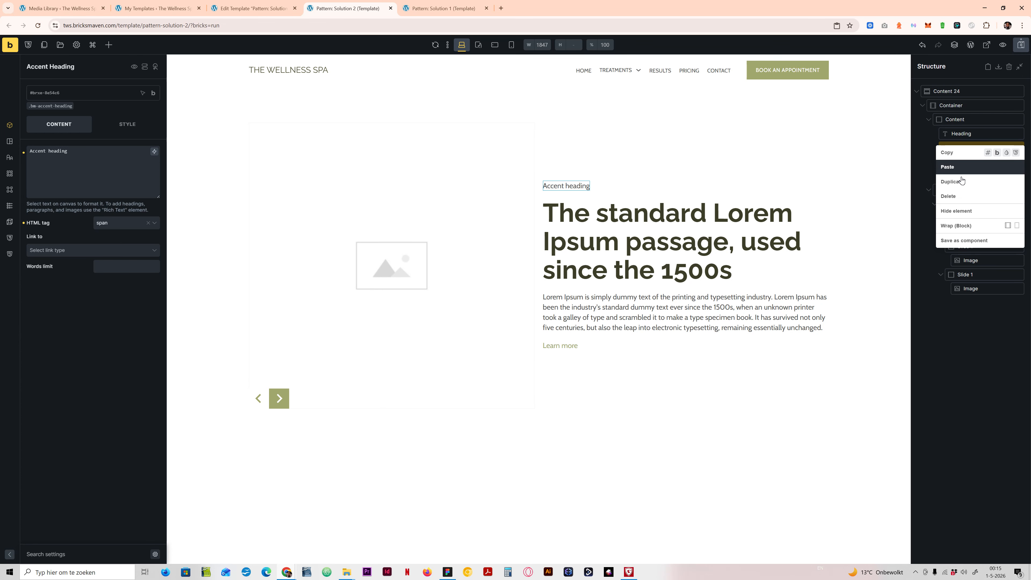
pyautogui.click(954, 199)
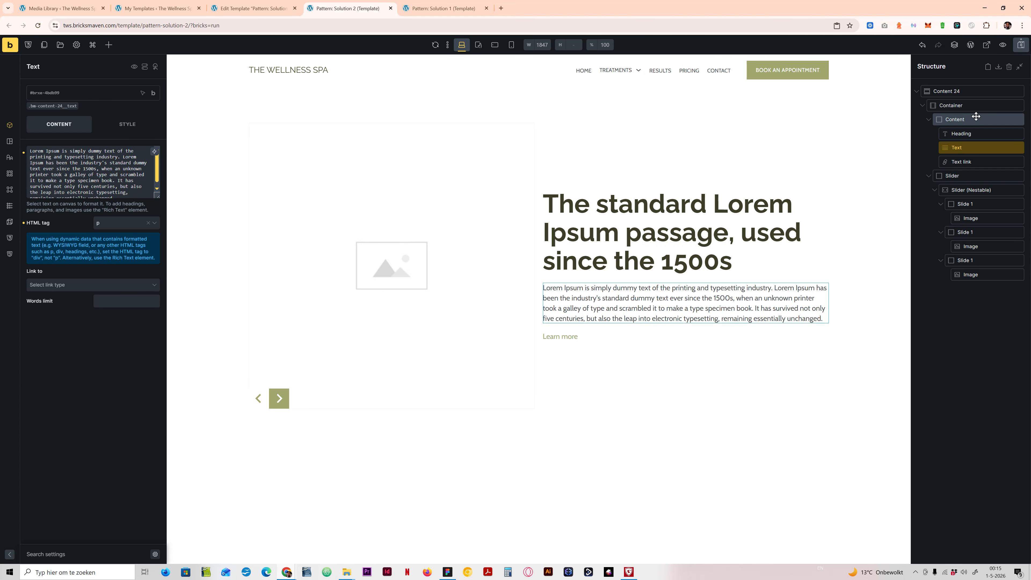
pyautogui.doubleClick(967, 92)
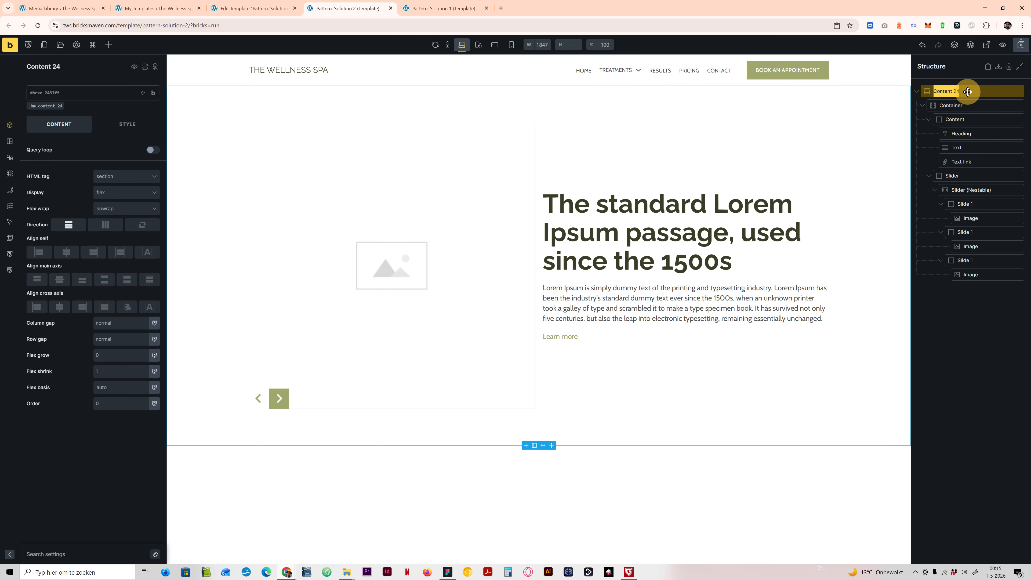
pyautogui.write('Solution 2')
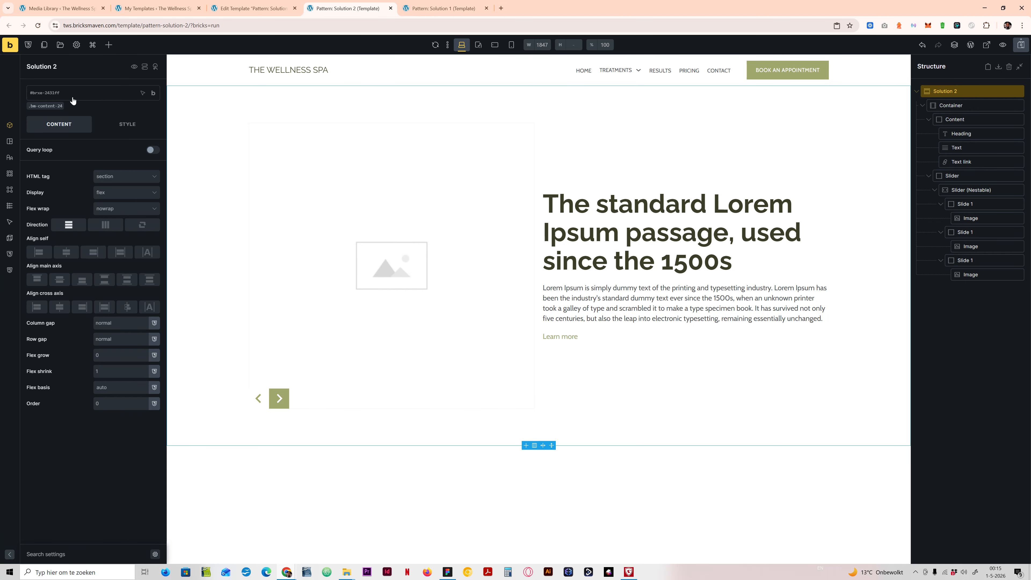
# Step: Copy the section's class name bm-content-24, filter the Style Manager classes by it, and select all matching classes
pyautogui.click(46, 106)
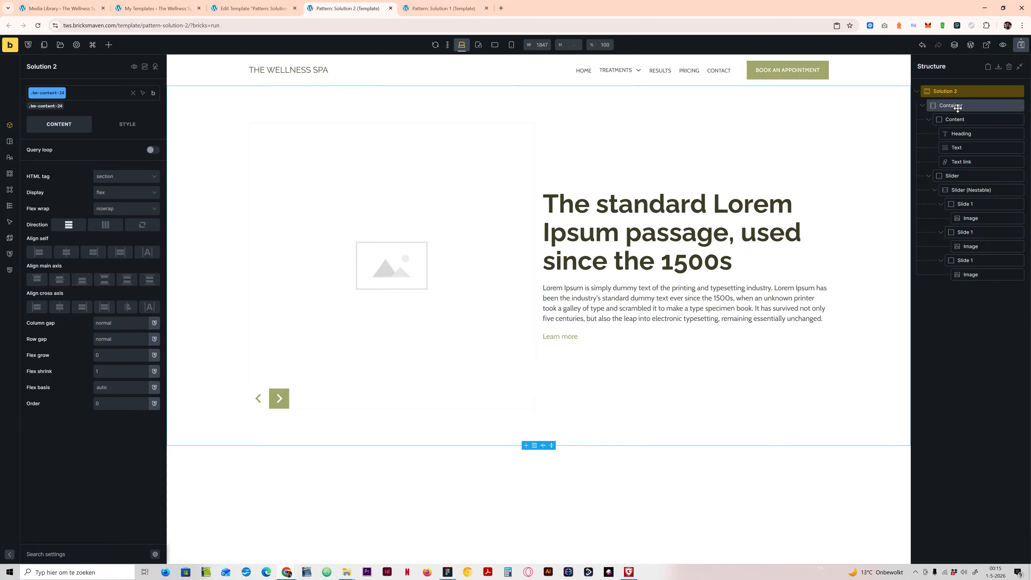
pyautogui.moveTo(157, 94)
pyautogui.click(153, 142)
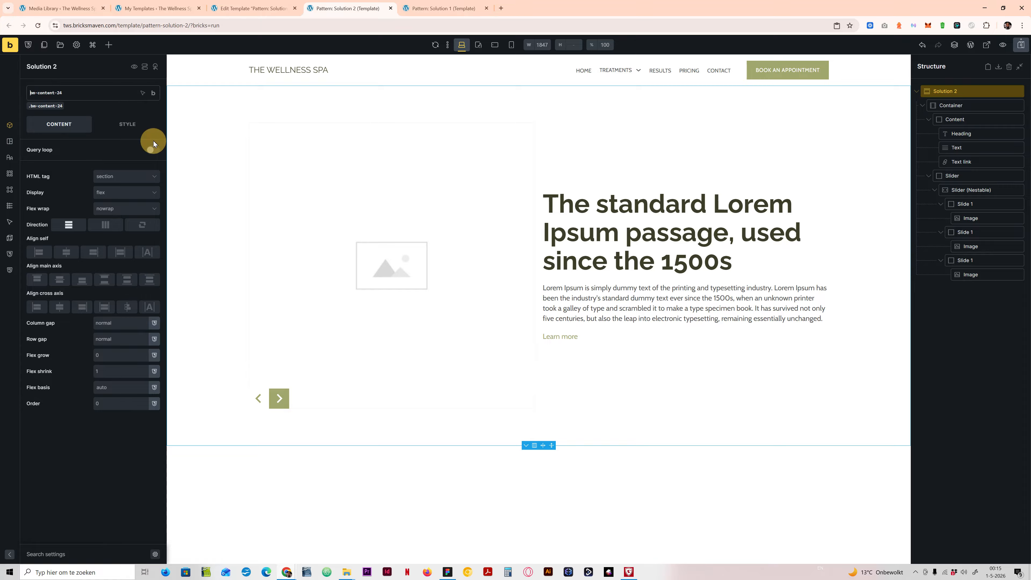
pyautogui.click(952, 105)
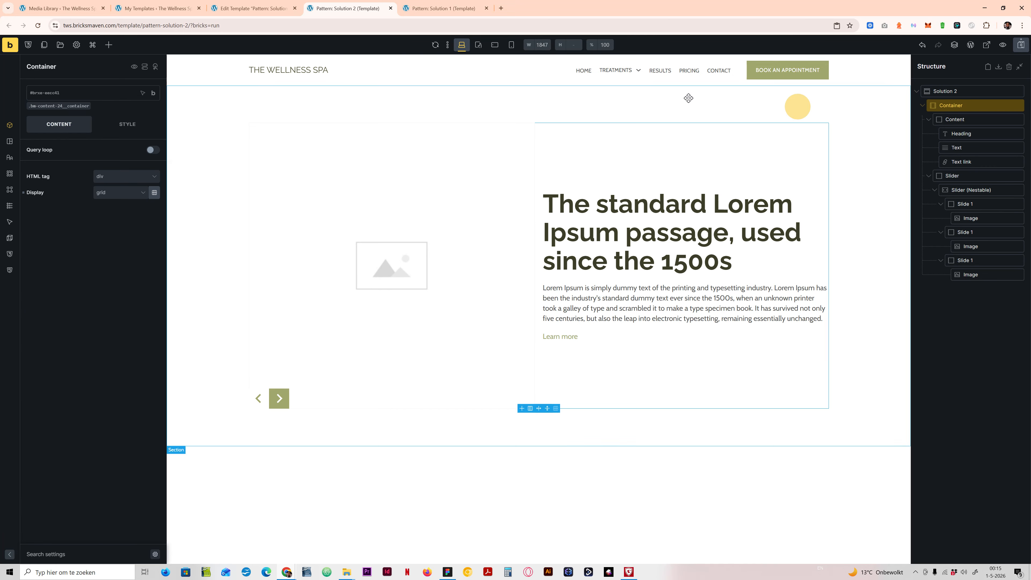
pyautogui.click(28, 45)
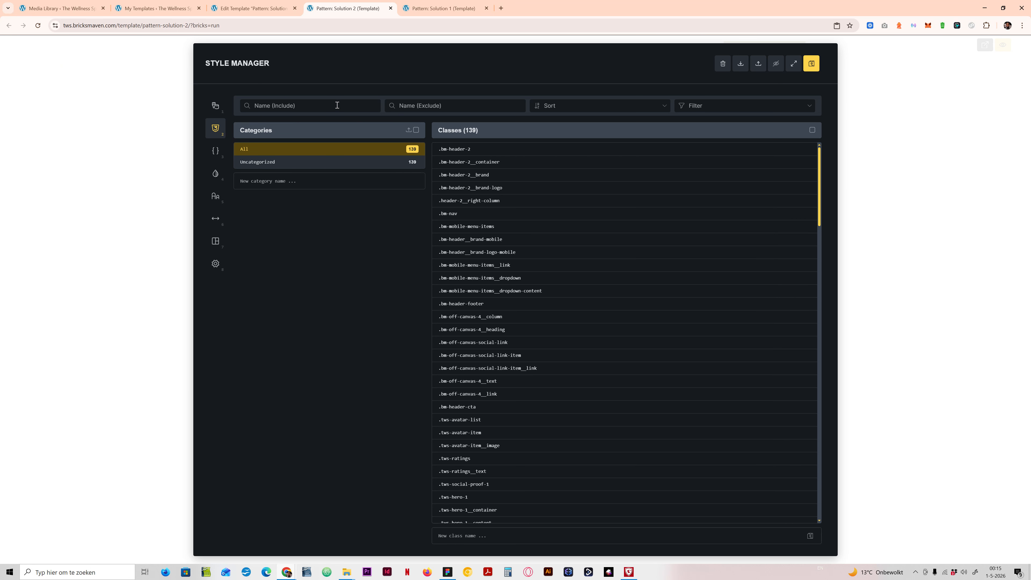
pyautogui.write('bm-content-24')
pyautogui.click(482, 150)
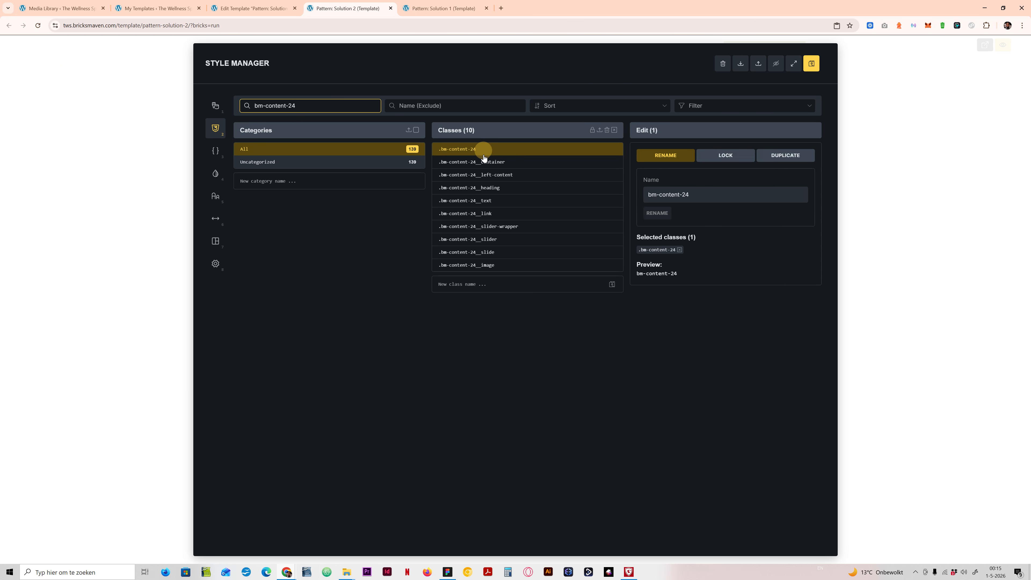
pyautogui.keyDown('shift'); pyautogui.click(496, 264); pyautogui.keyUp('shift')
# Step: Replace bm-content-24 with tws-solution-2 in all selected class names, then save and reload the builder
pyautogui.click(689, 197)
pyautogui.write('bm-content-24')
pyautogui.click(672, 228)
pyautogui.write('bm-content-24')
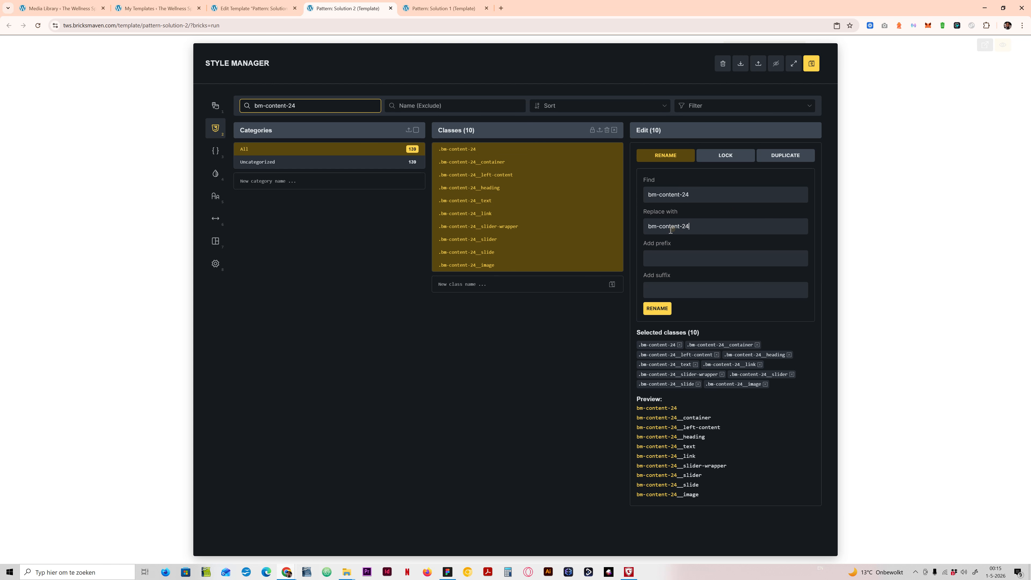
pyautogui.write('tws')
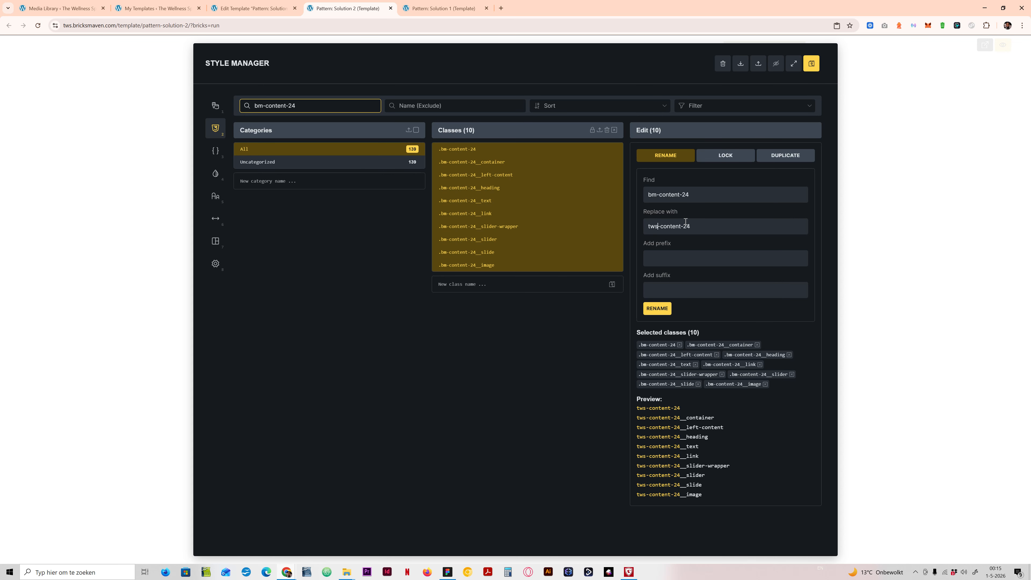
pyautogui.moveTo(690, 226); pyautogui.dragTo(662, 226)
pyautogui.write('s')
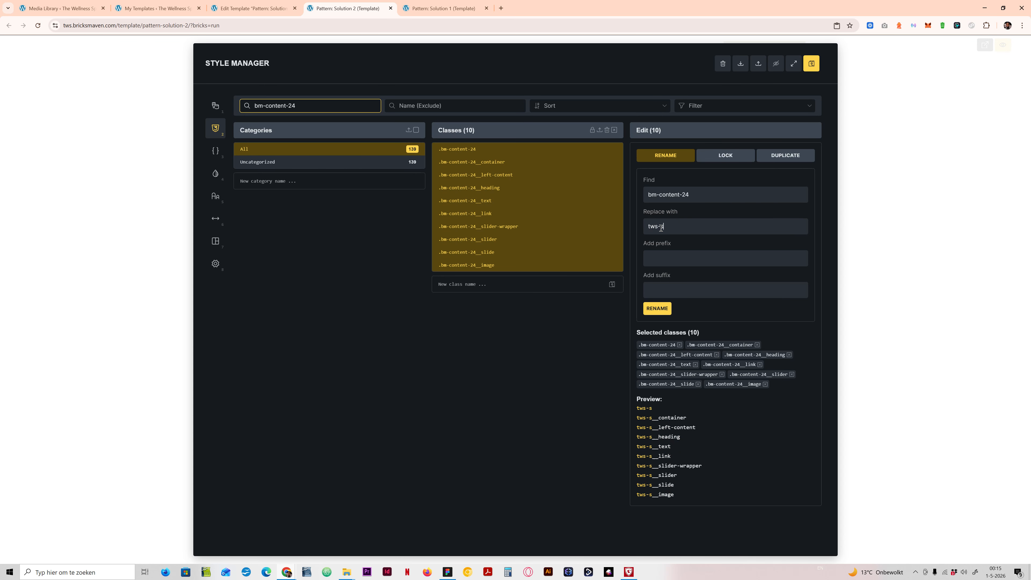
pyautogui.write('olution-2')
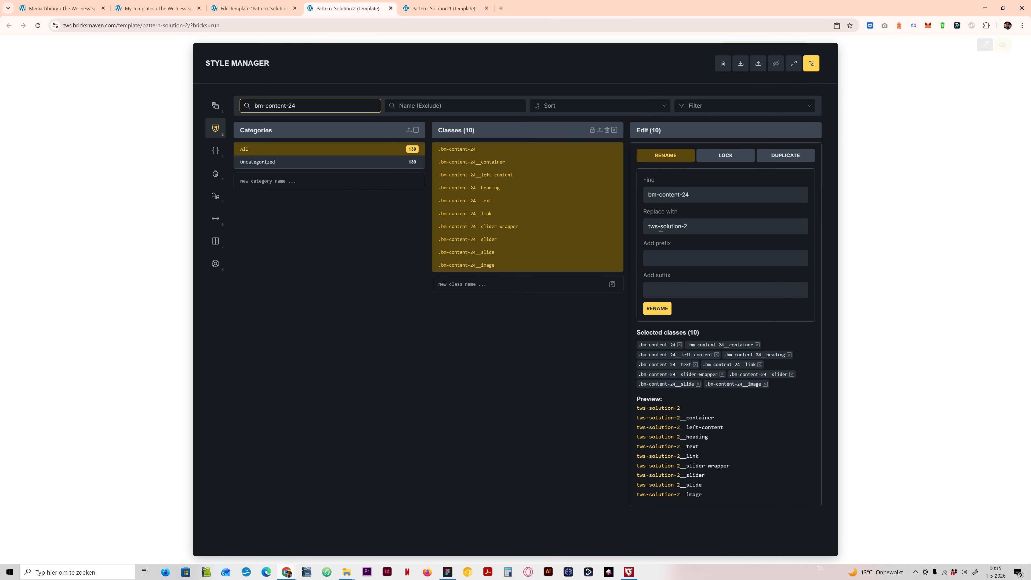
pyautogui.click(656, 311)
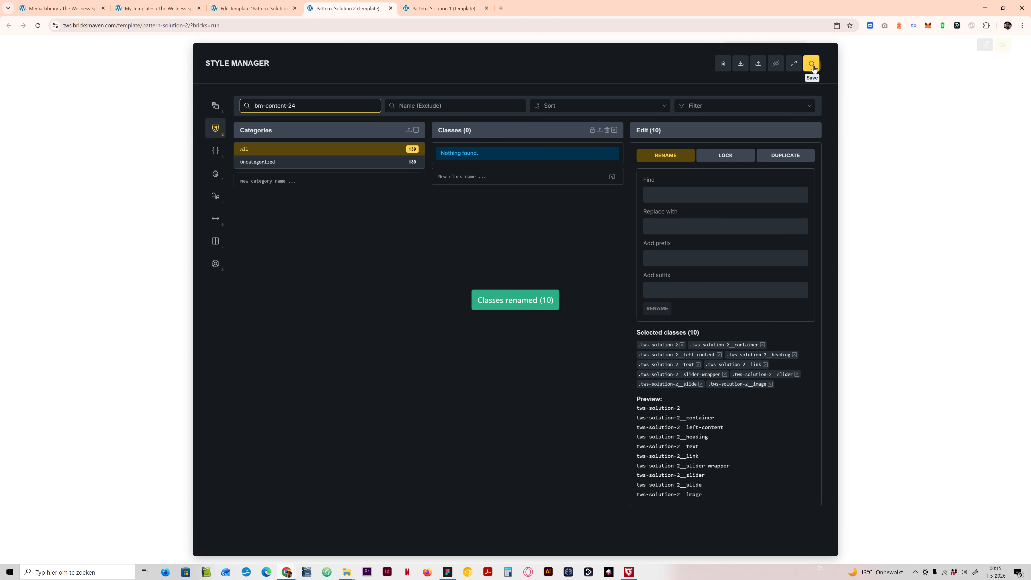
pyautogui.click(917, 97)
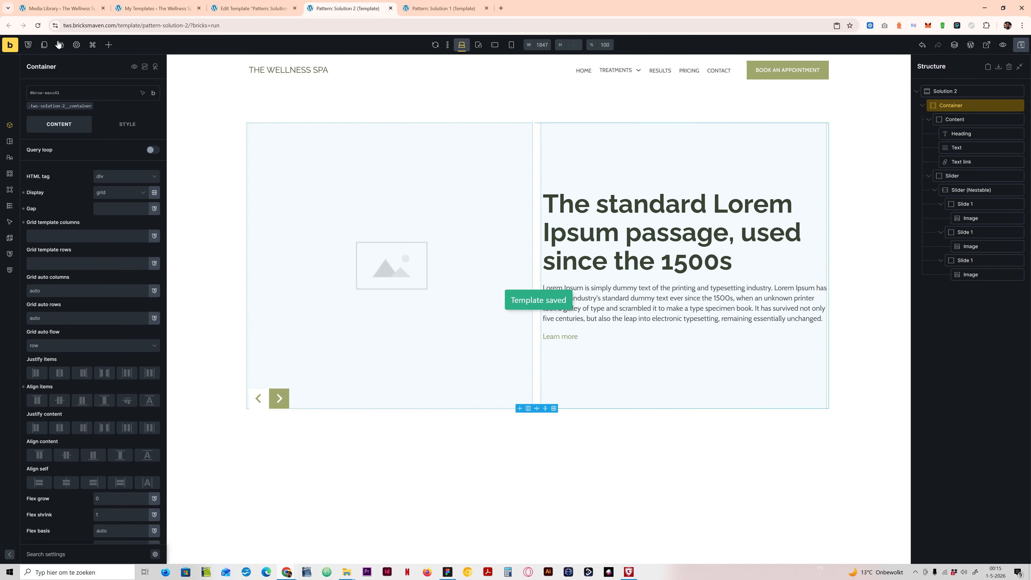
pyautogui.click(40, 25)
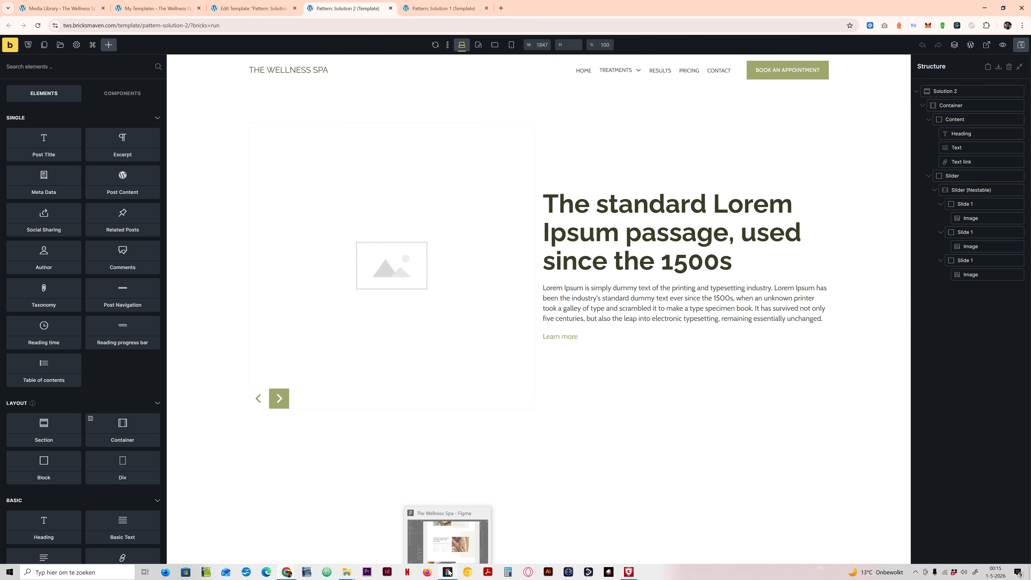
# Step: Check the slider image in the Figma design and set the first slide's image to Moisterized-skin.jpg from the Solution media folder
pyautogui.click(448, 572)
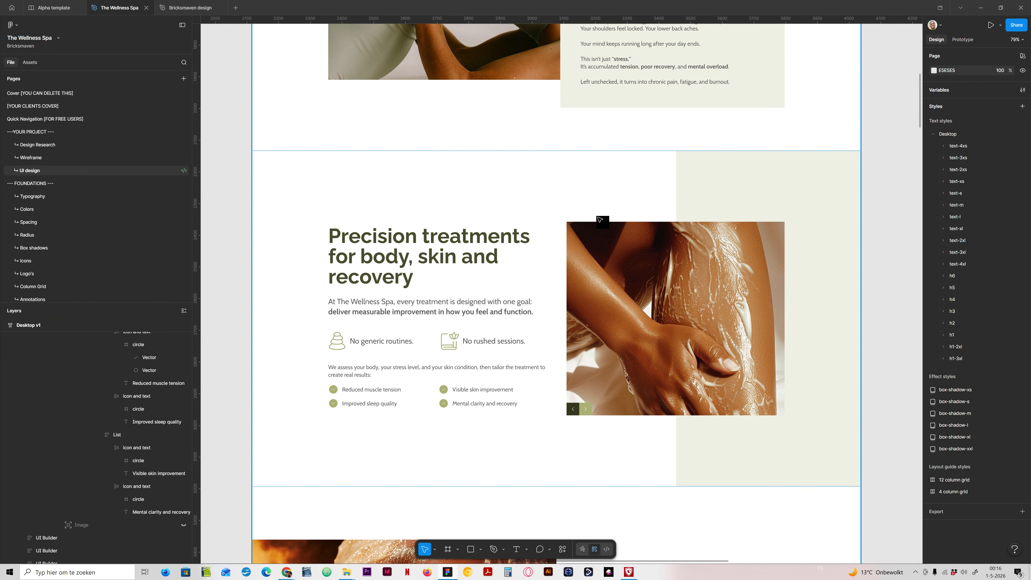
pyautogui.click(447, 573)
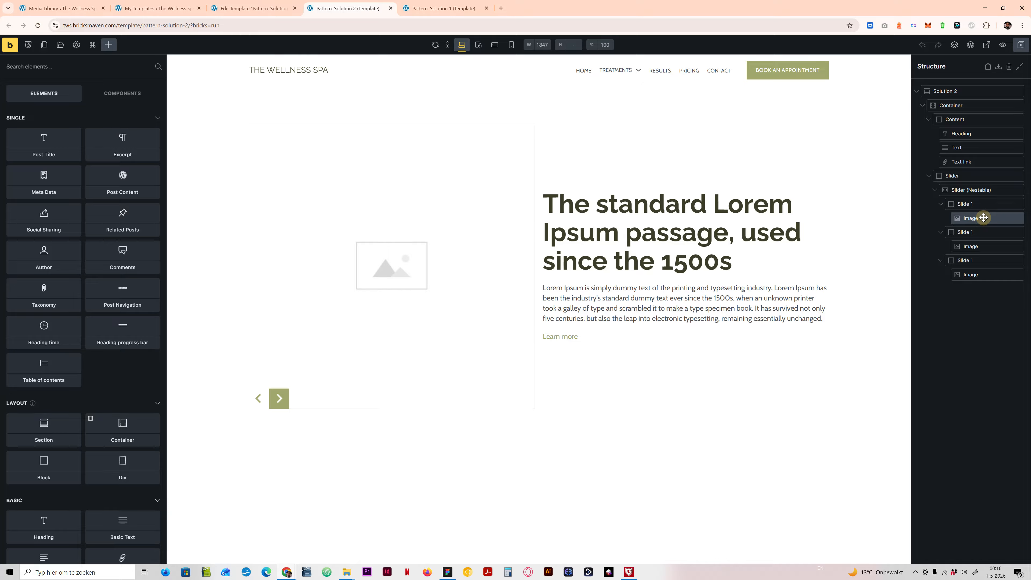
pyautogui.click(972, 218)
pyautogui.click(113, 198)
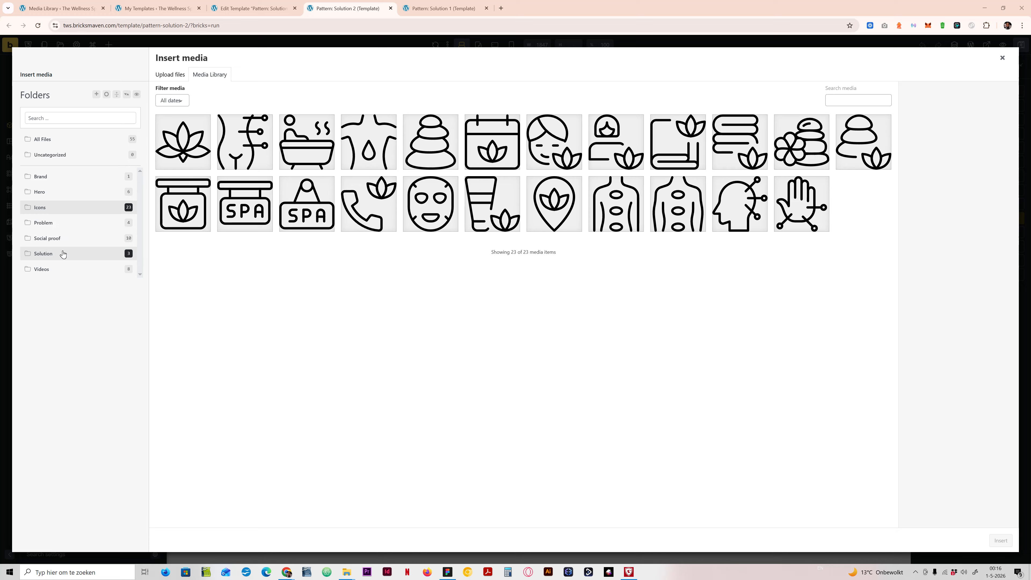
pyautogui.click(65, 260)
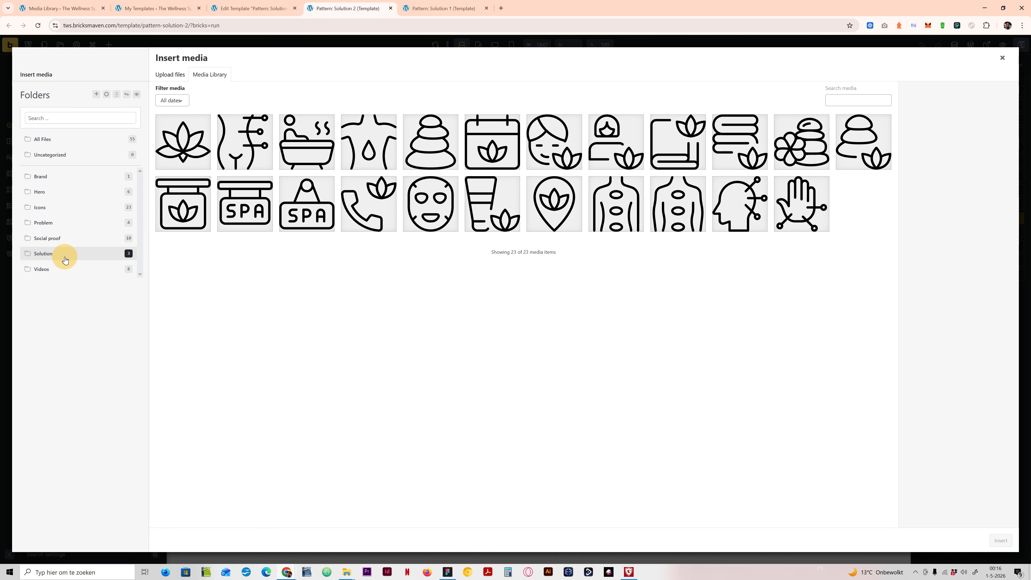
pyautogui.click(188, 159)
pyautogui.click(226, 151)
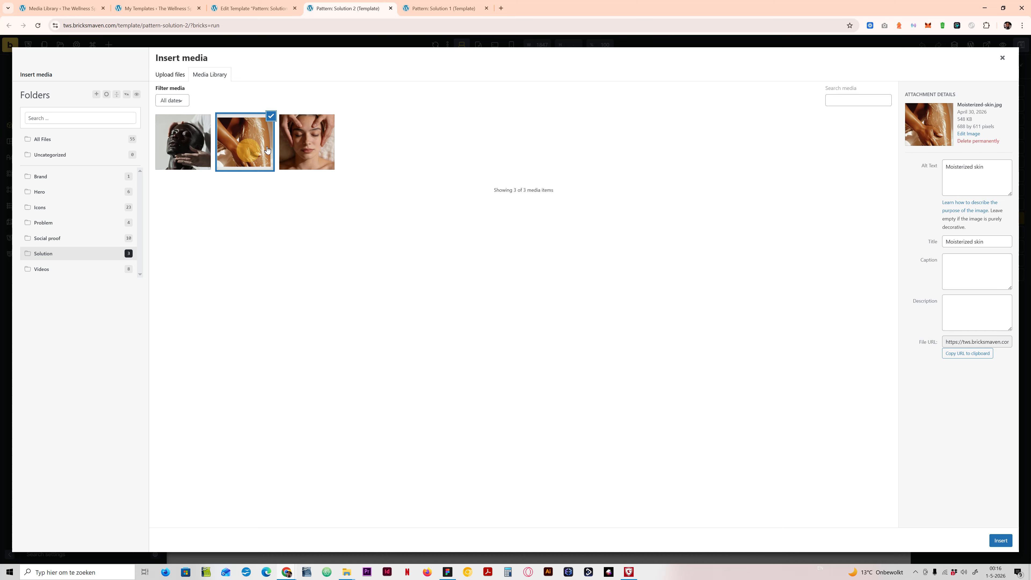
pyautogui.click(1001, 540)
# Step: Set the second slide's image to Clearskin.jpg from the Problem media folder
pyautogui.click(94, 192)
pyautogui.click(61, 192)
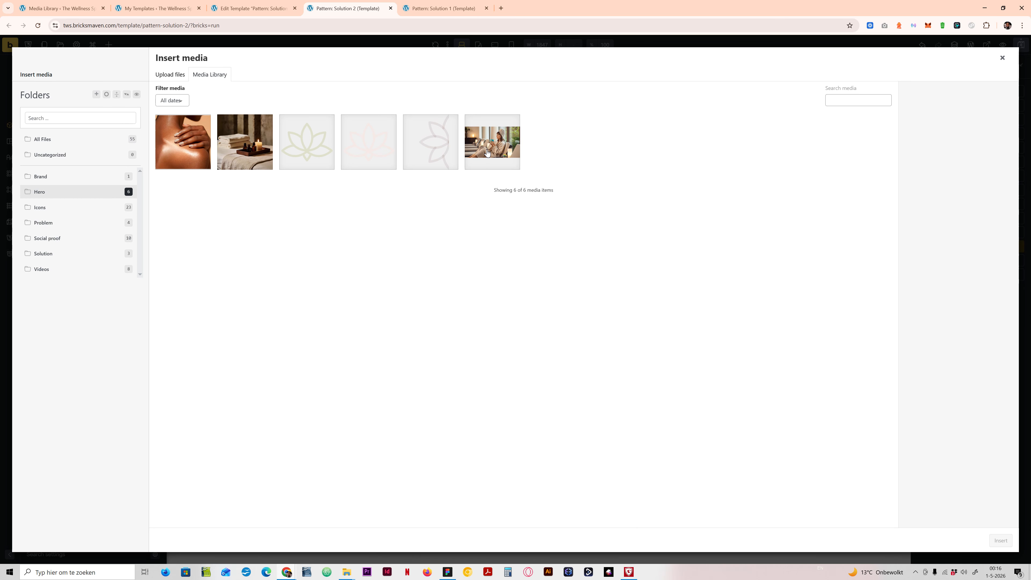
pyautogui.click(75, 223)
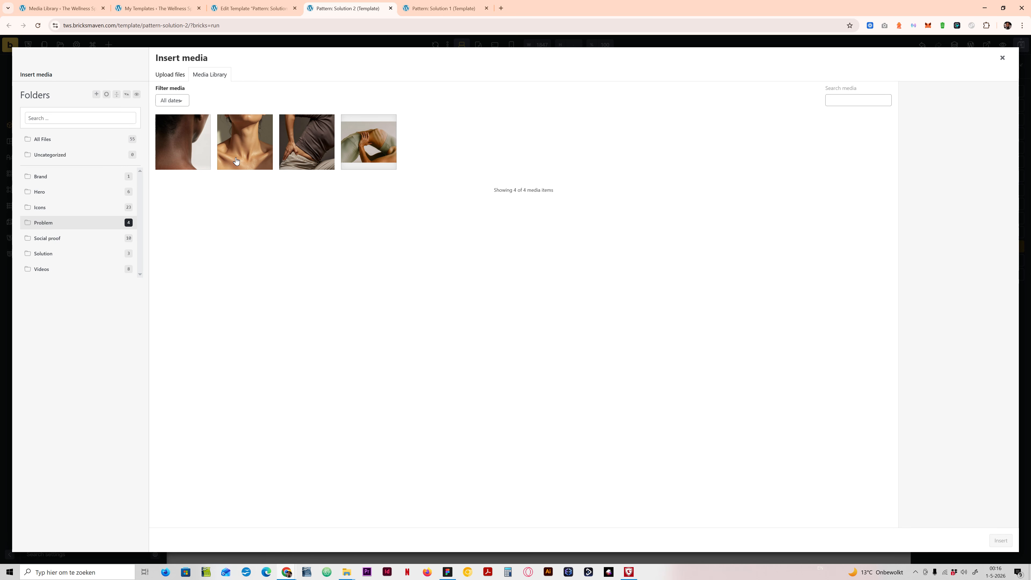
pyautogui.click(253, 154)
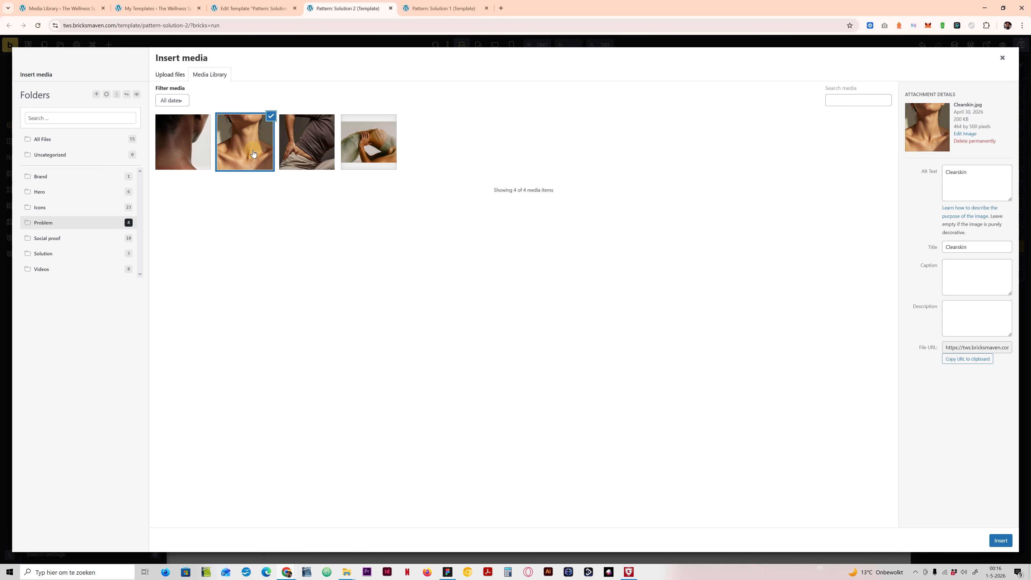
pyautogui.click(997, 541)
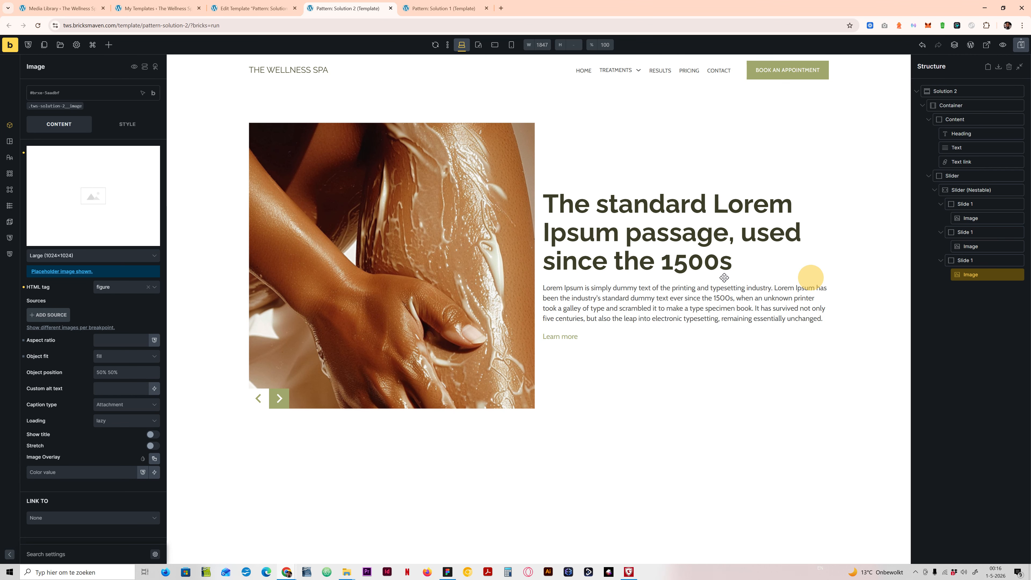
# Step: Set the third slide's image to woman-wth-hand-on-shoulder.jpg from the Hero media folder and save the template
pyautogui.click(111, 196)
pyautogui.click(73, 195)
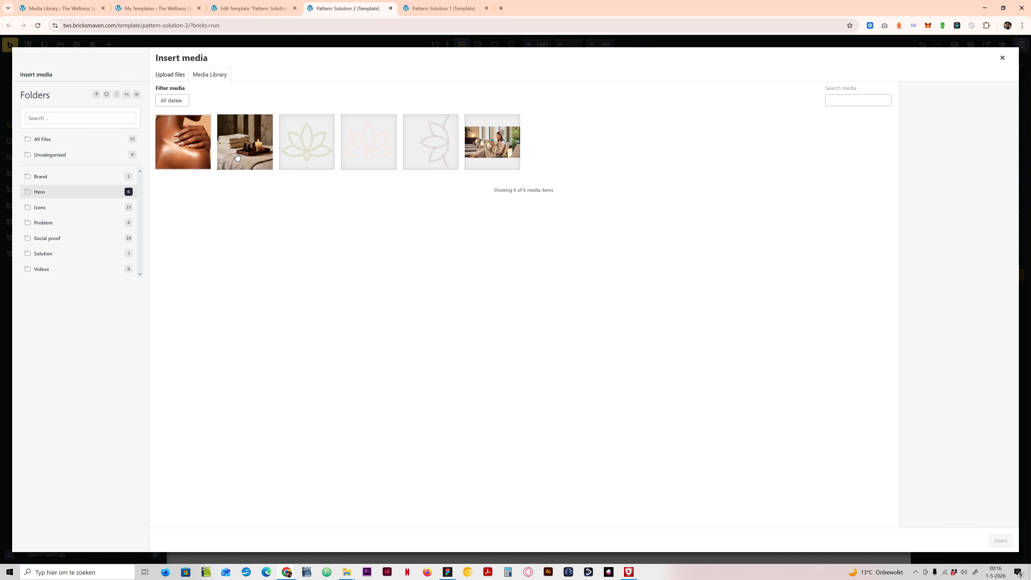
pyautogui.click(187, 143)
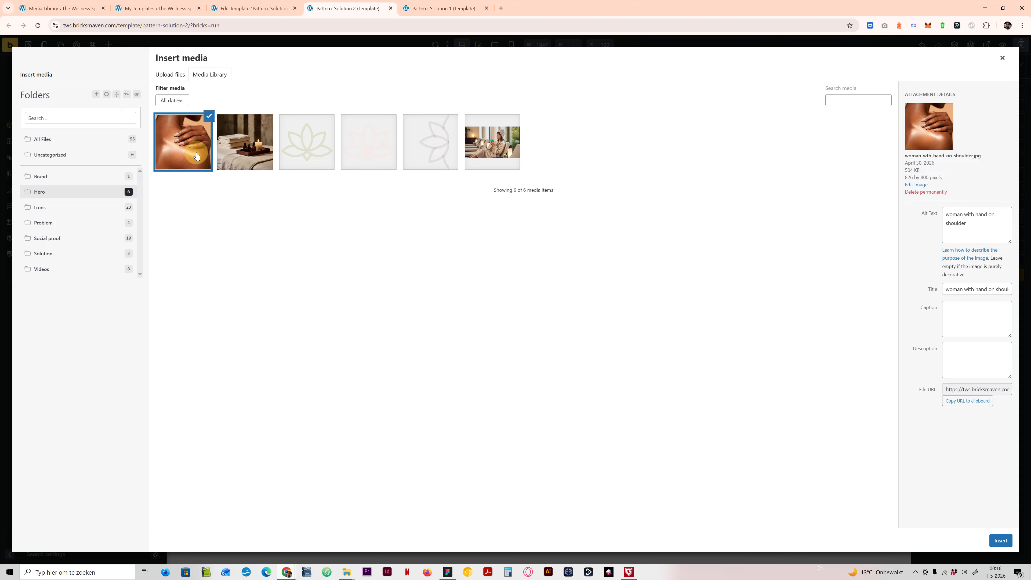
pyautogui.click(999, 542)
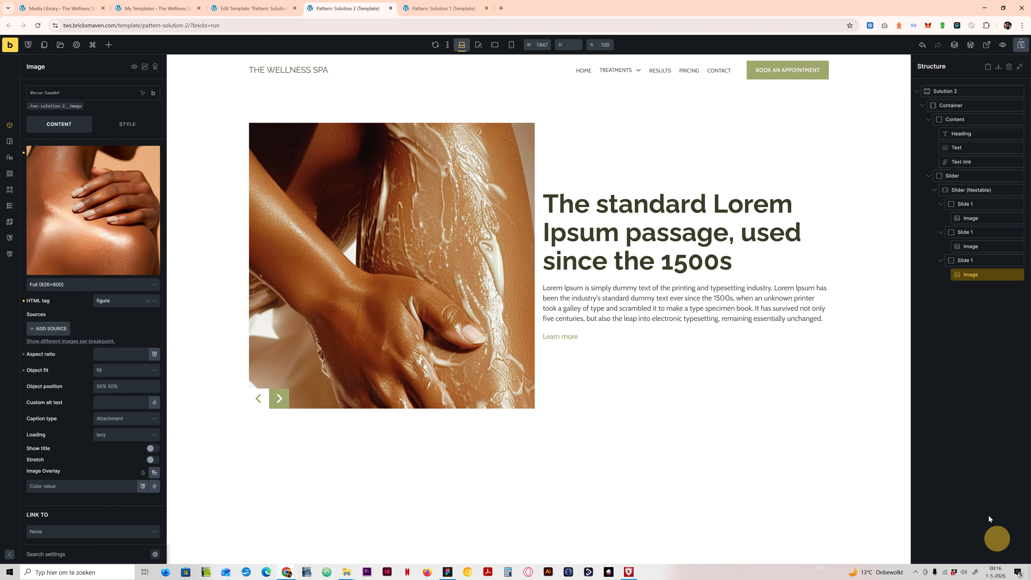
pyautogui.click(1020, 48)
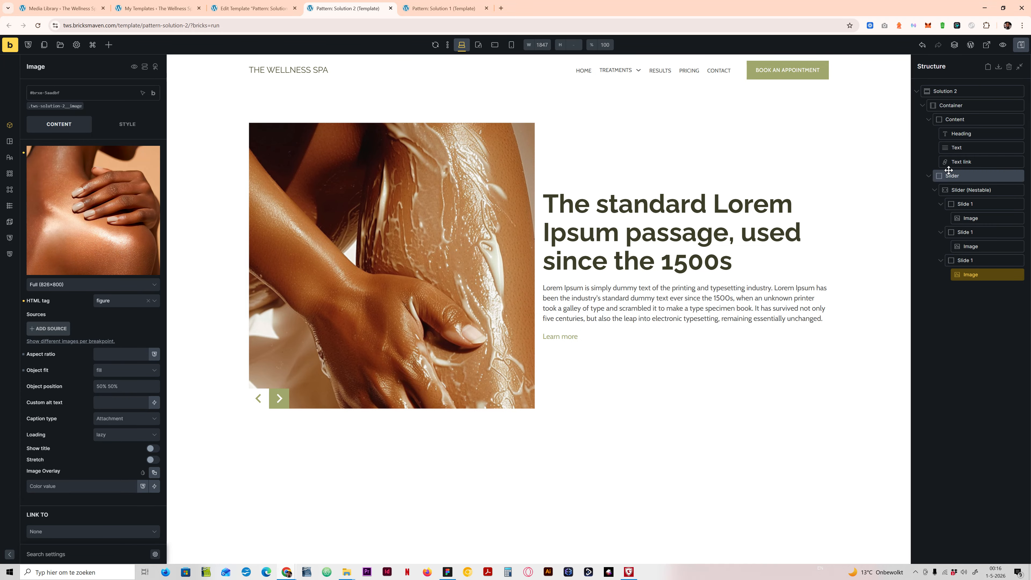
# Step: Set the slider wrapper class's order to 0 and compare the layout with the Figma design
pyautogui.click(978, 175)
pyautogui.click(76, 106)
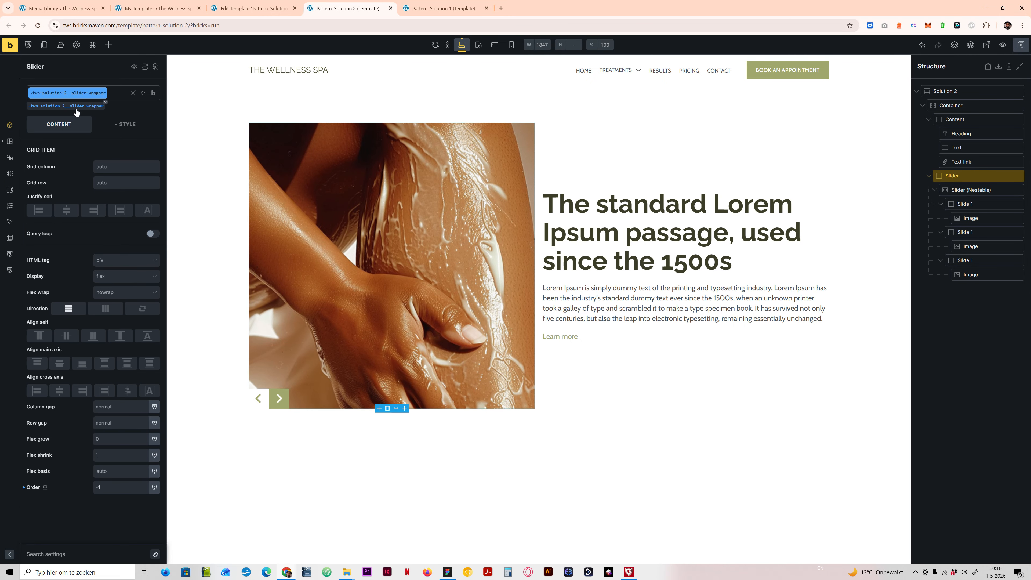
pyautogui.click(105, 487)
pyautogui.write('-1')
pyautogui.write('0')
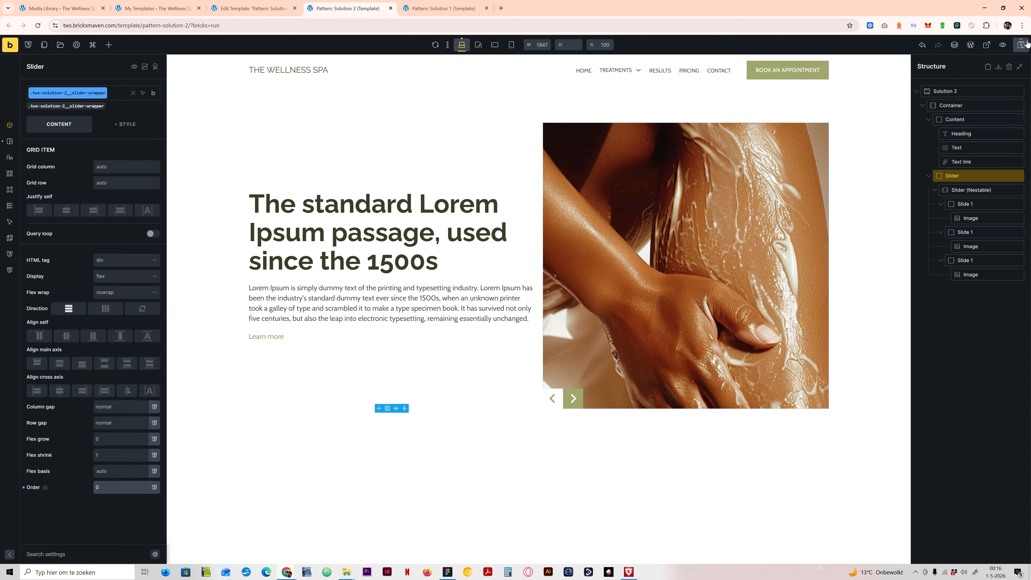
pyautogui.hotkey('alt', 'Tab')
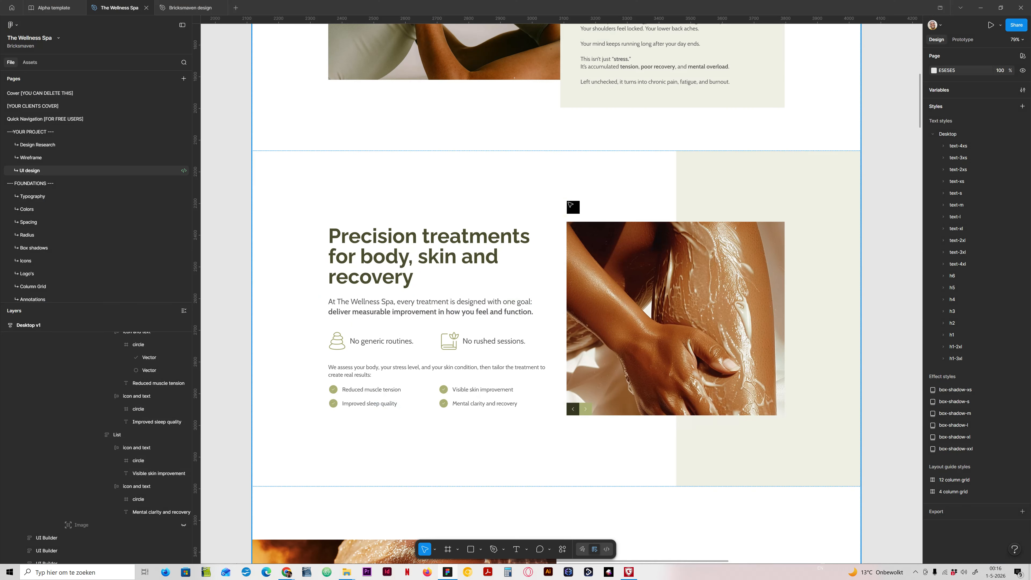
pyautogui.click(451, 571)
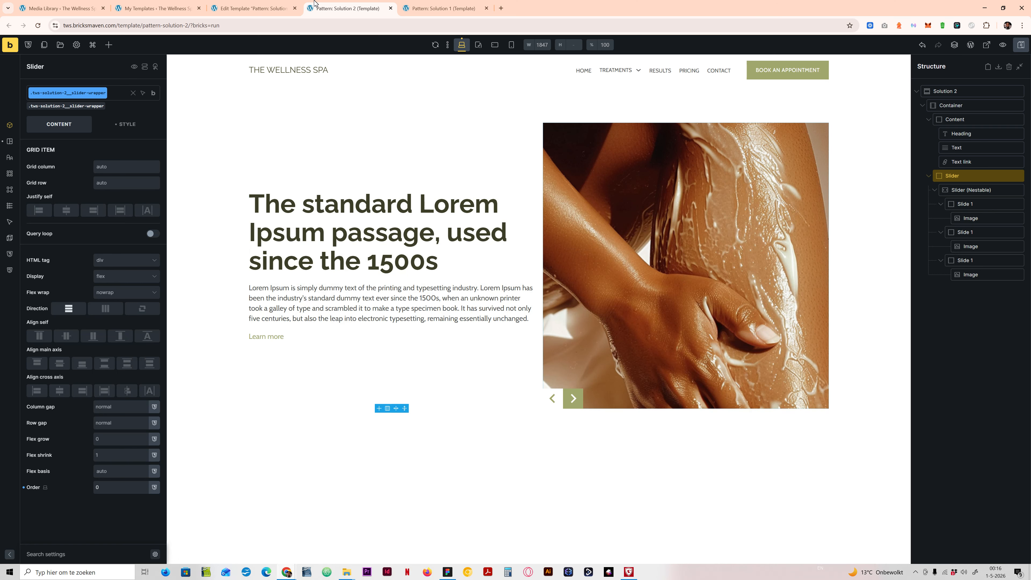
# Step: Go to the Solution 1 template and select its subheading element
pyautogui.click(443, 8)
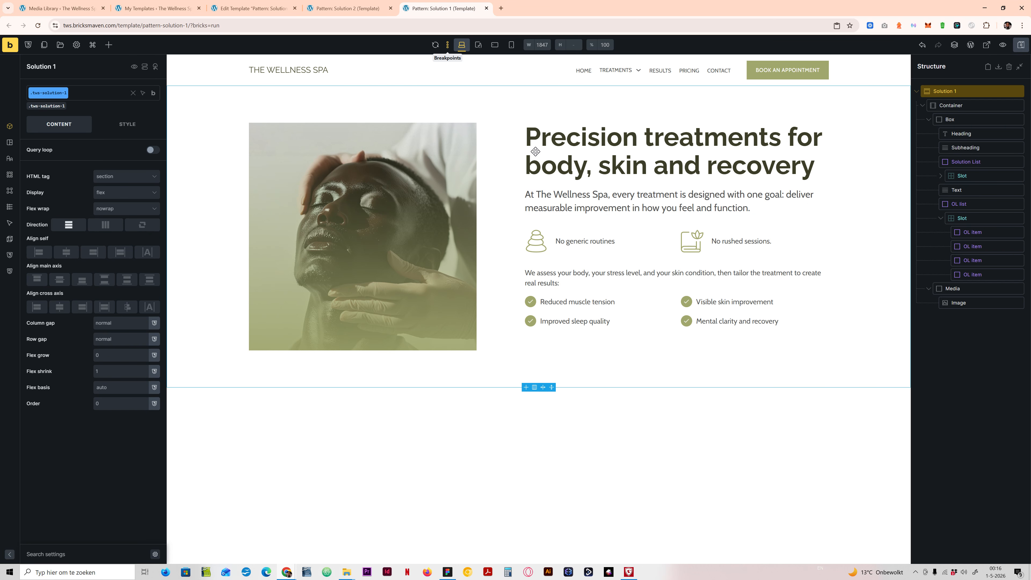
pyautogui.click(571, 204)
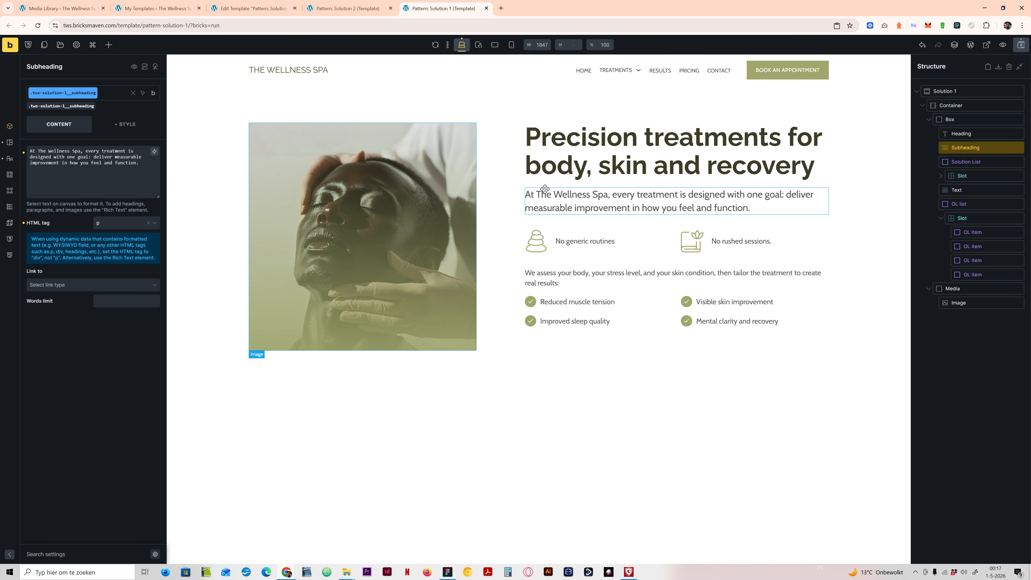
pyautogui.click(153, 93)
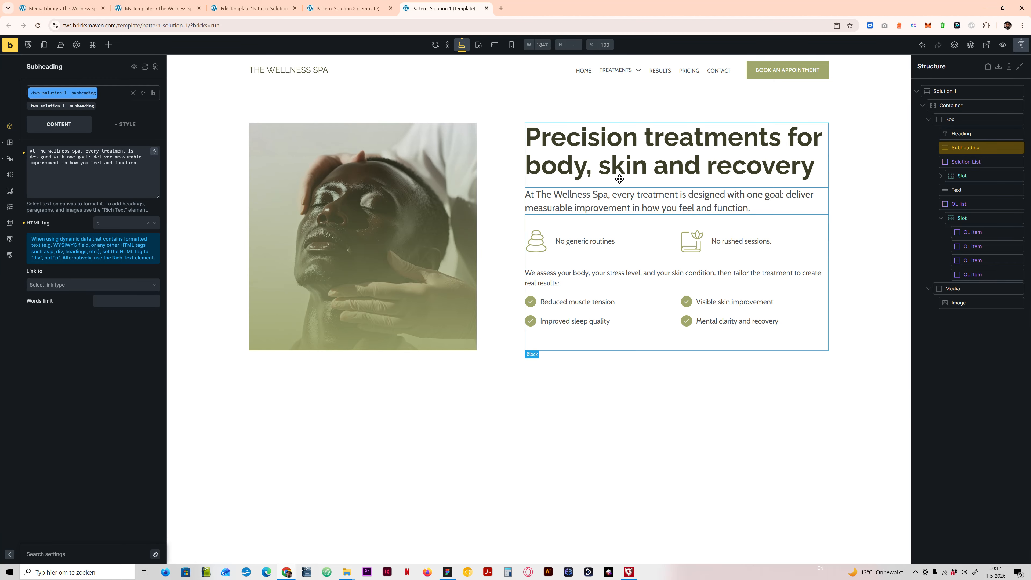
# Step: Examine the text and list layout of the "Precision treatments" section in the Figma design
pyautogui.click(449, 572)
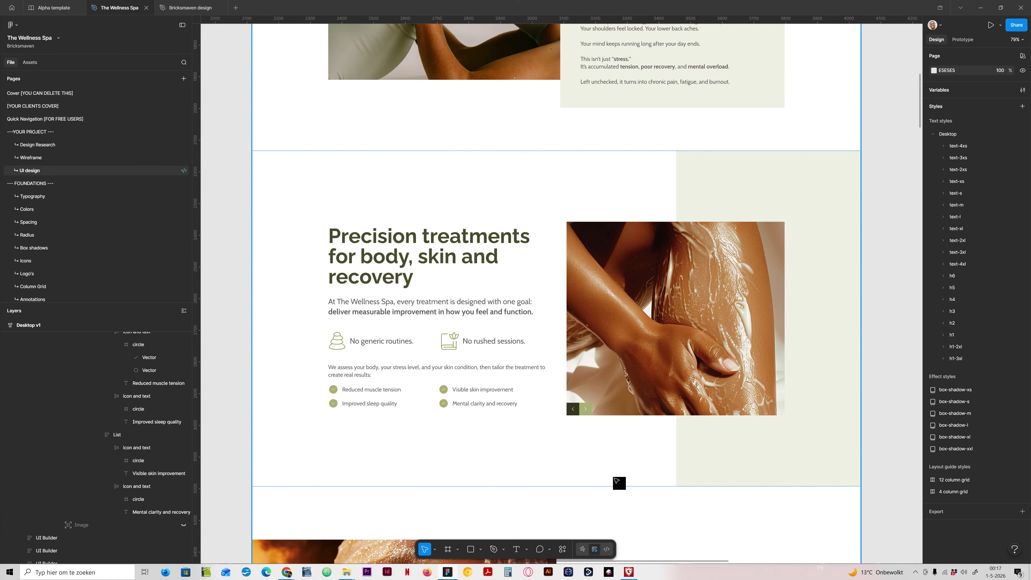
pyautogui.moveTo(888, 362); pyautogui.dragTo(399, 352)
pyautogui.moveTo(651, 343); pyautogui.dragTo(513, 125)
pyautogui.moveTo(564, 288); pyautogui.dragTo(593, 203)
pyautogui.moveTo(423, 361); pyautogui.dragTo(645, 408)
pyautogui.moveTo(396, 306); pyautogui.dragTo(562, 380)
pyautogui.moveTo(471, 312); pyautogui.dragTo(568, 385)
pyautogui.moveTo(508, 309); pyautogui.dragTo(554, 341)
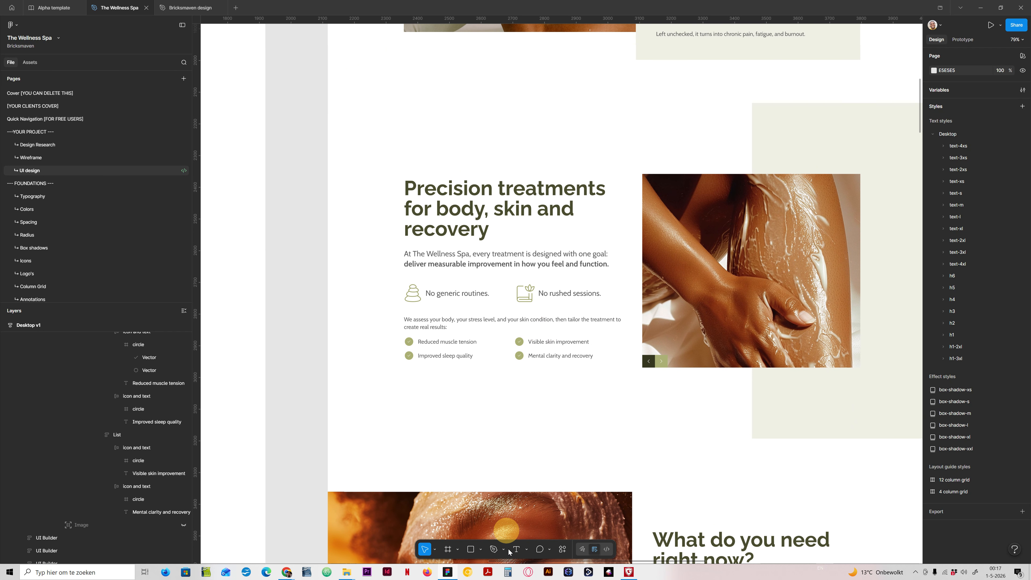
pyautogui.click(448, 571)
# Step: Rename the Solution 1 subheading's class to tws-solution__subheading
pyautogui.moveTo(153, 95)
pyautogui.click(153, 144)
pyautogui.click(65, 93)
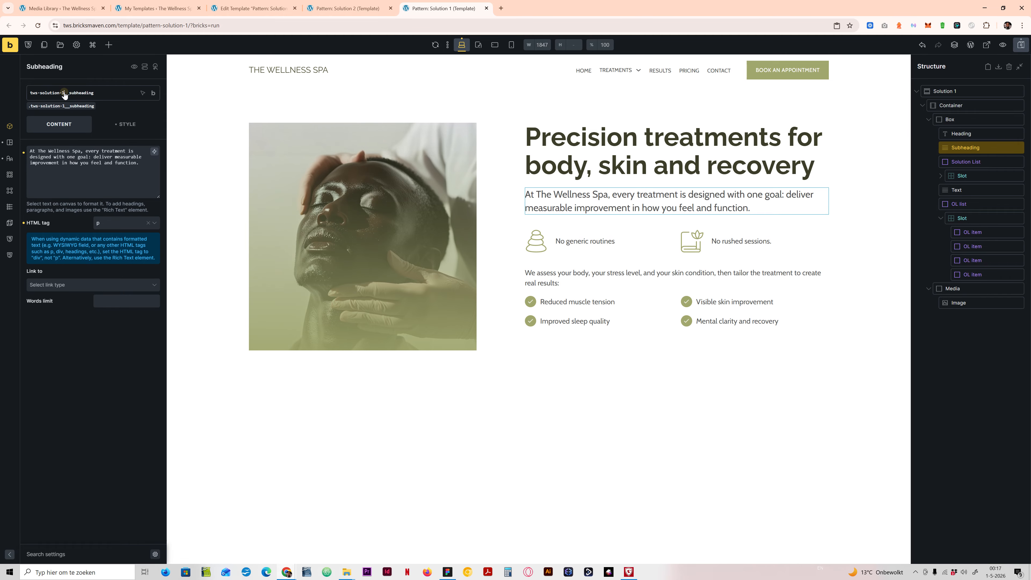
pyautogui.press('BackSpace')
pyautogui.press('BackSpace')
pyautogui.press('Return')
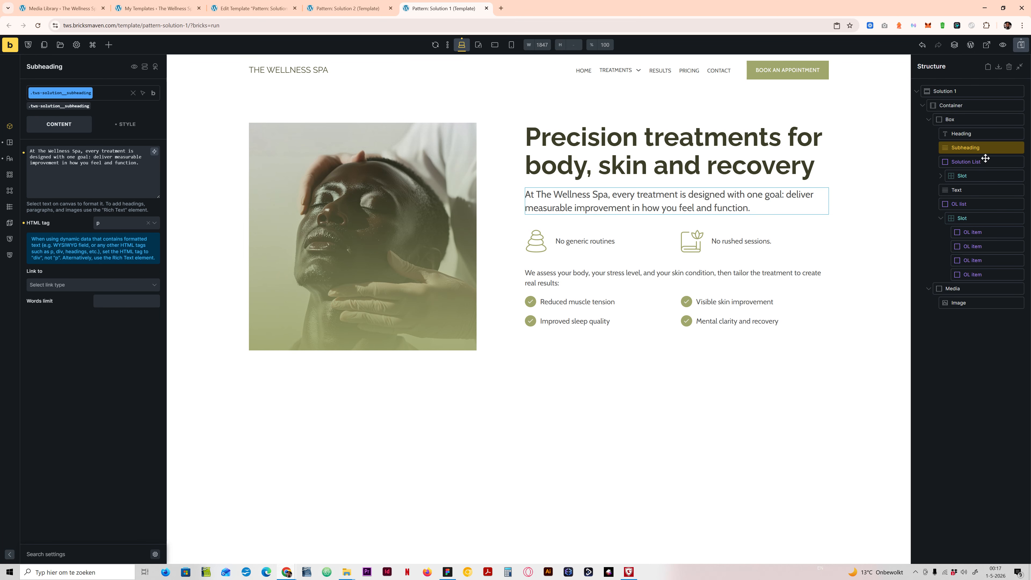
# Step: Copy the subheading from Solution 1 into Solution 2's Content block, between the heading and the text
pyautogui.rightClick(975, 148)
pyautogui.click(947, 156)
pyautogui.click(336, 9)
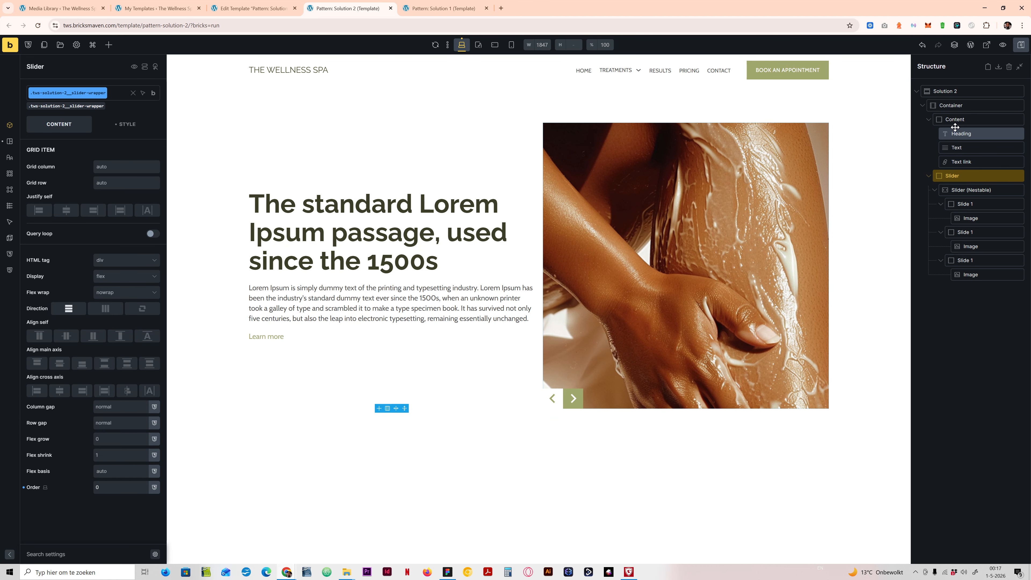
pyautogui.click(955, 119)
pyautogui.hotkey('ctrl', 'v')
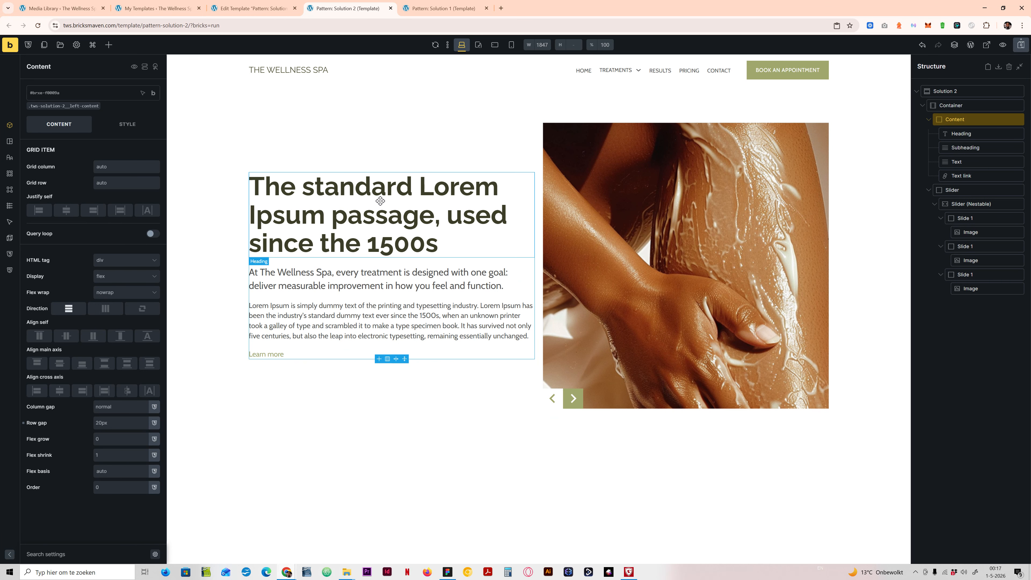
# Step: Replace the Solution 2 heading text with Solution 1's "Precision treatments for body, skin and recovery"
pyautogui.hotkey('ctrl', 'Tab')
pyautogui.click(631, 162)
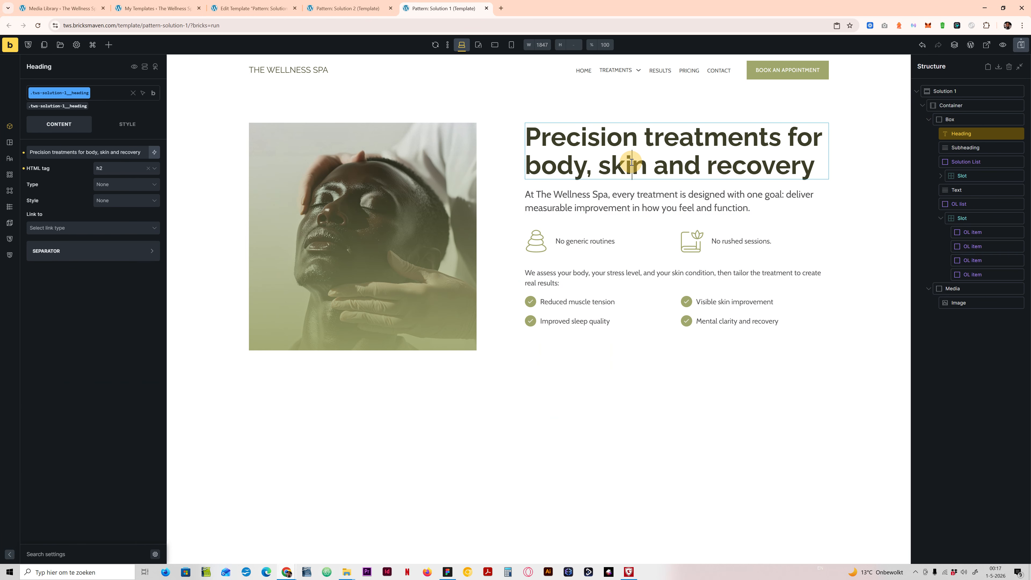
pyautogui.tripleClick(69, 152)
pyautogui.click(330, 4)
pyautogui.click(336, 202)
pyautogui.tripleClick(117, 153)
pyautogui.hotkey('ctrl', 'v')
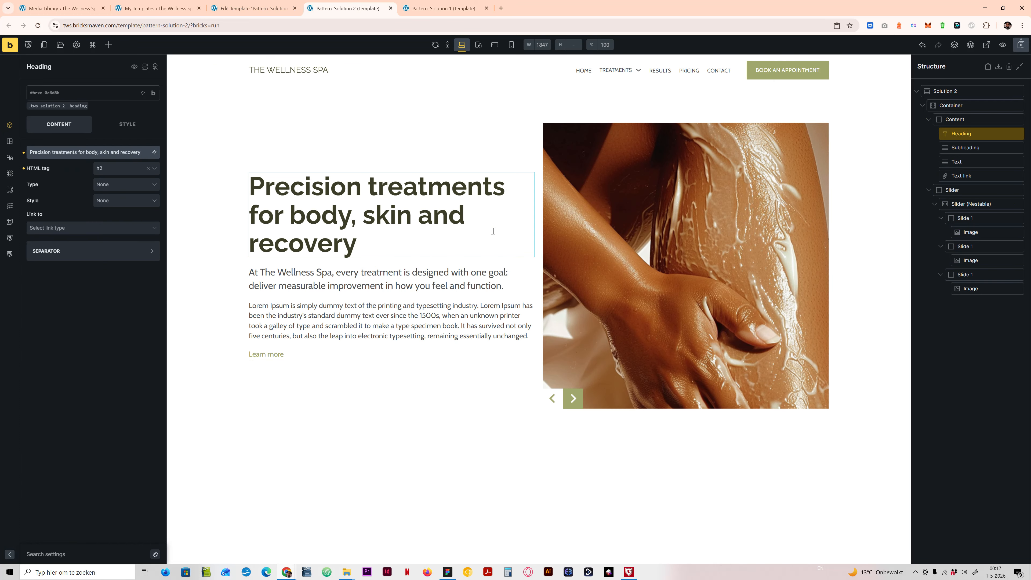
# Step: Replace the Solution 2 body text with Solution 1's paragraph beginning "We assess your body, your stress level"
pyautogui.click(428, 8)
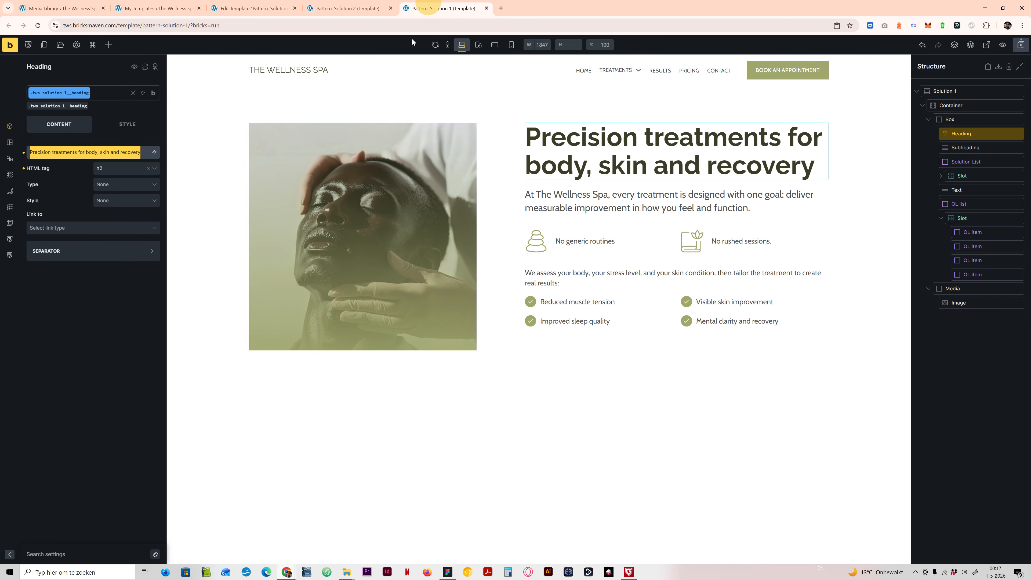
pyautogui.click(592, 278)
pyautogui.tripleClick(81, 157)
pyautogui.click(348, 8)
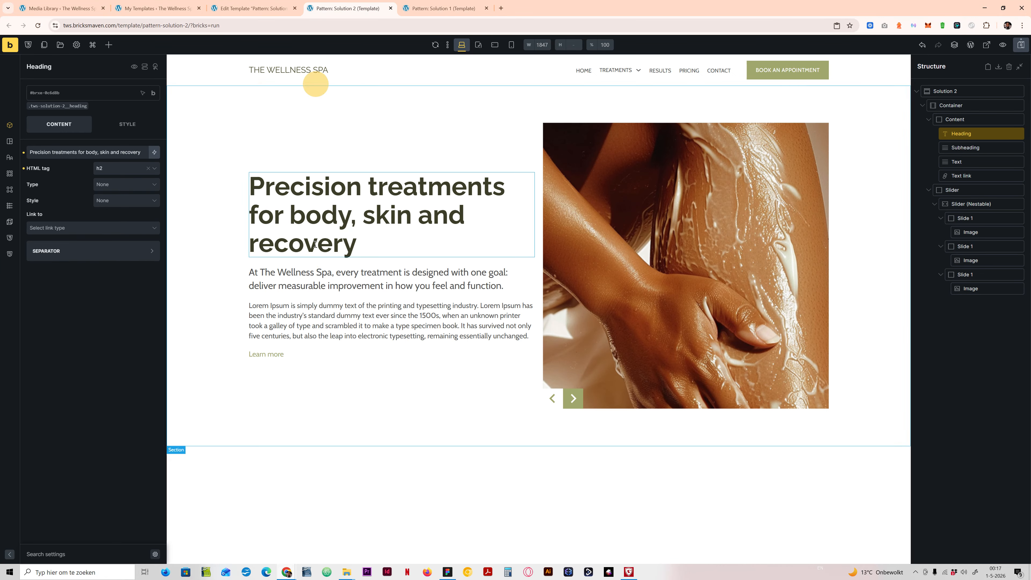
pyautogui.click(331, 327)
pyautogui.tripleClick(81, 182)
pyautogui.hotkey('ctrl', 'v')
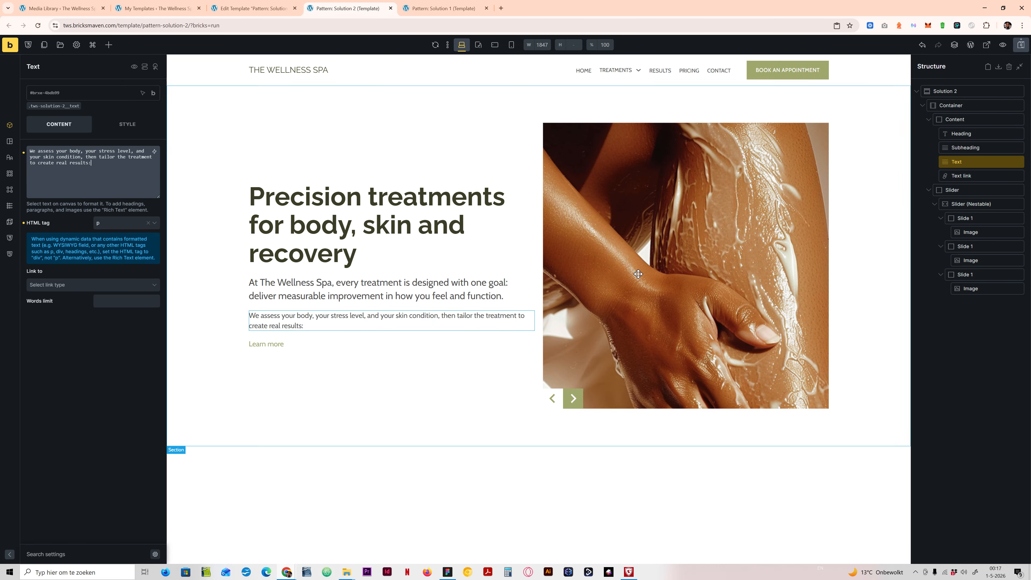
# Step: Delete the "Learn more" text link from the Content block and save the template
pyautogui.rightClick(950, 177)
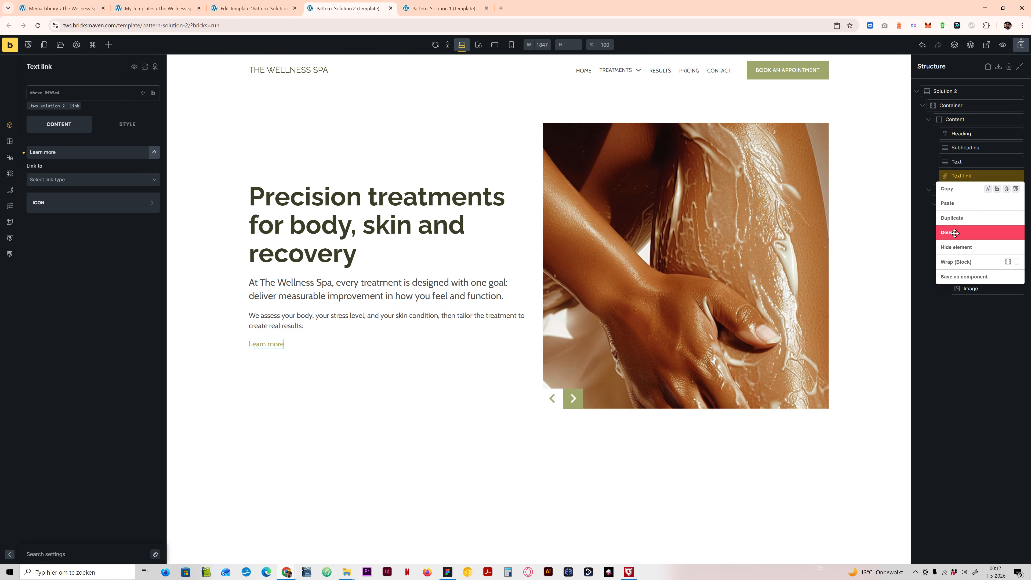
pyautogui.click(949, 232)
pyautogui.click(1022, 46)
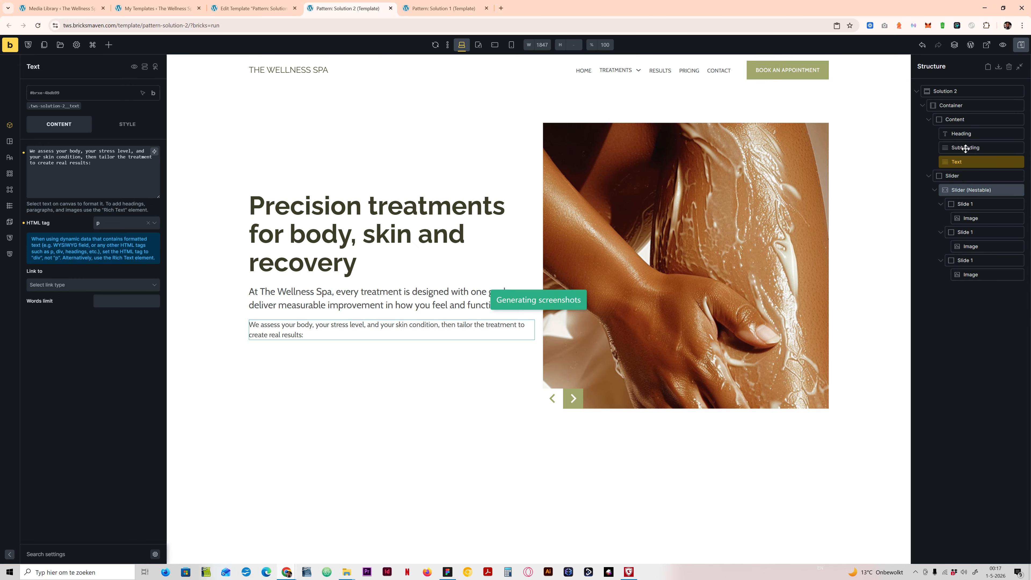
# Step: Copy the Solution List component from Solution 1 and paste it below the subheading in Solution 2
pyautogui.hotkey('ctrl', 'Tab')
pyautogui.rightClick(958, 168)
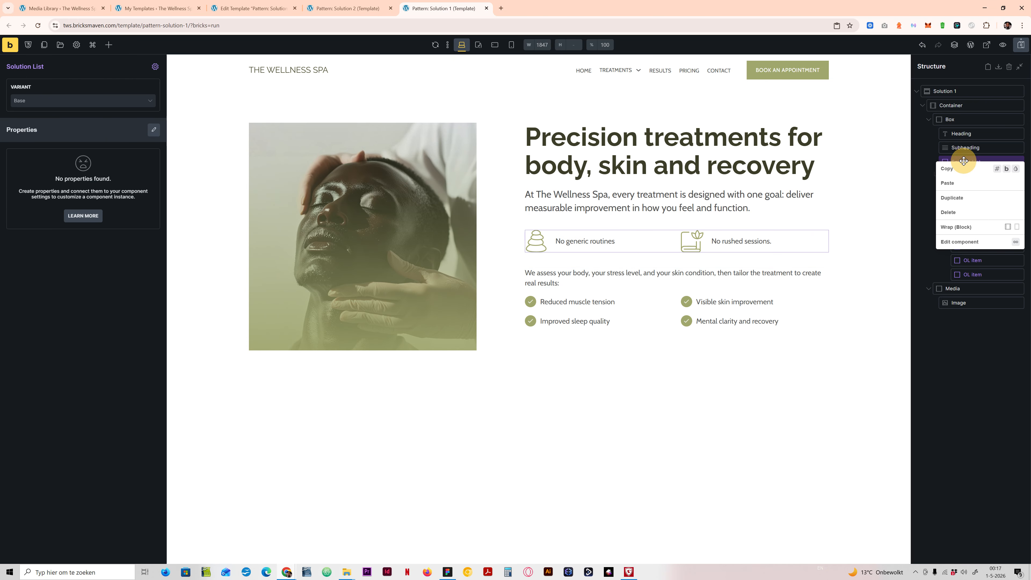
pyautogui.click(972, 201)
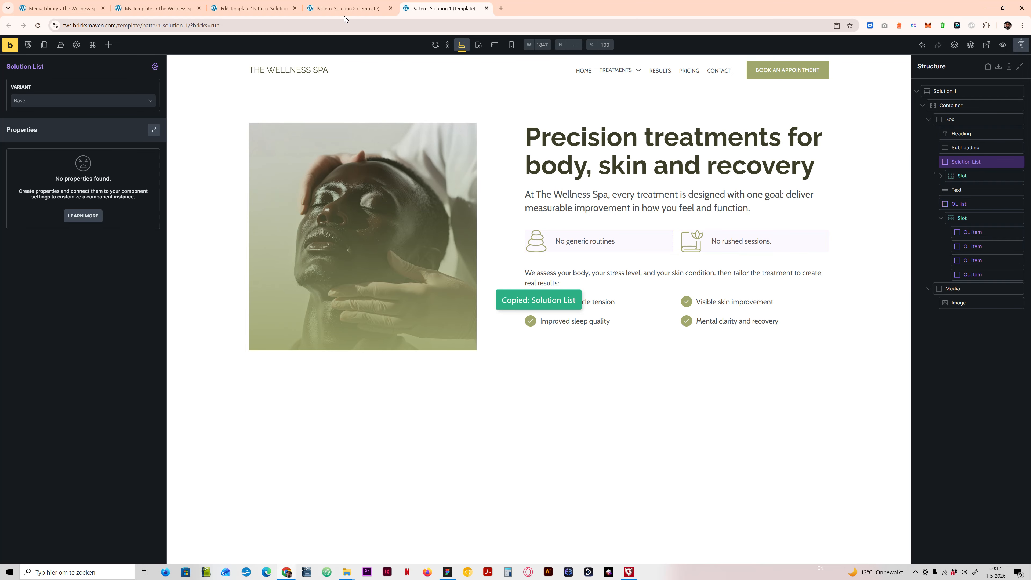
pyautogui.hotkey('ctrl', 'shift', 'Tab')
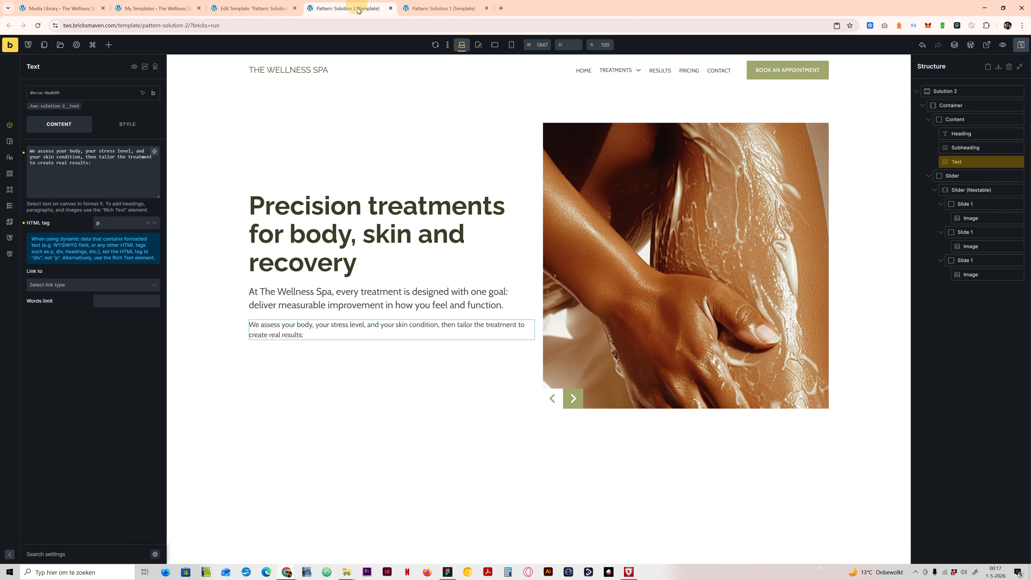
pyautogui.click(968, 147)
pyautogui.hotkey('ctrl', 'v')
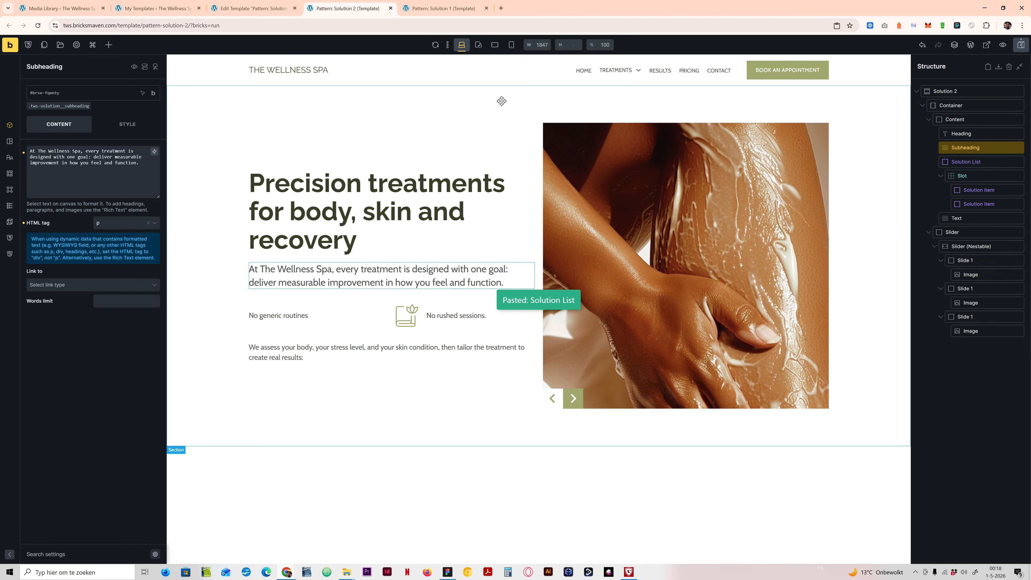
# Step: Copy the OL list component from Solution 1 and paste it below the body text in Solution 2
pyautogui.click(440, 8)
pyautogui.rightClick(982, 203)
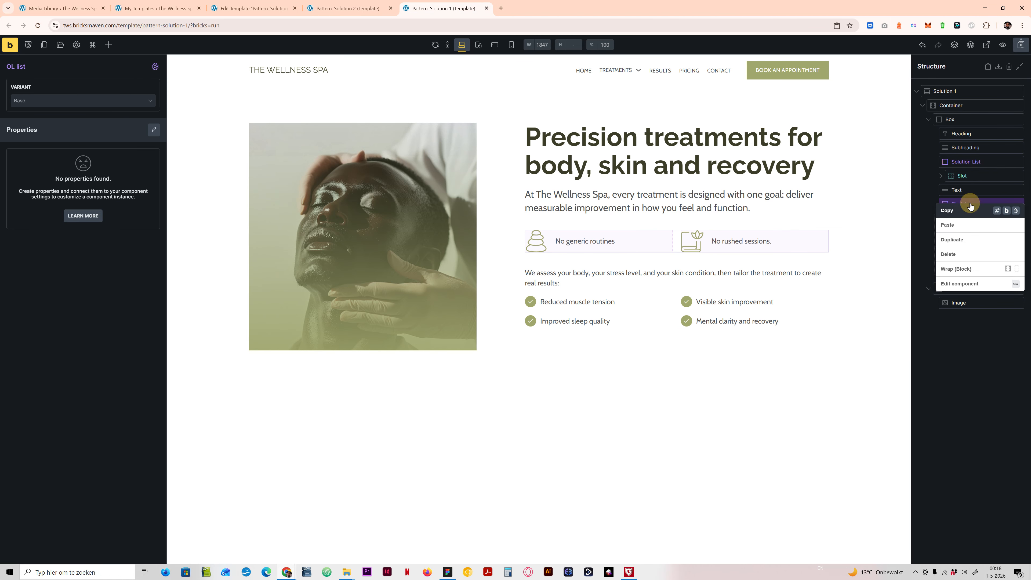
pyautogui.click(930, 223)
pyautogui.click(348, 8)
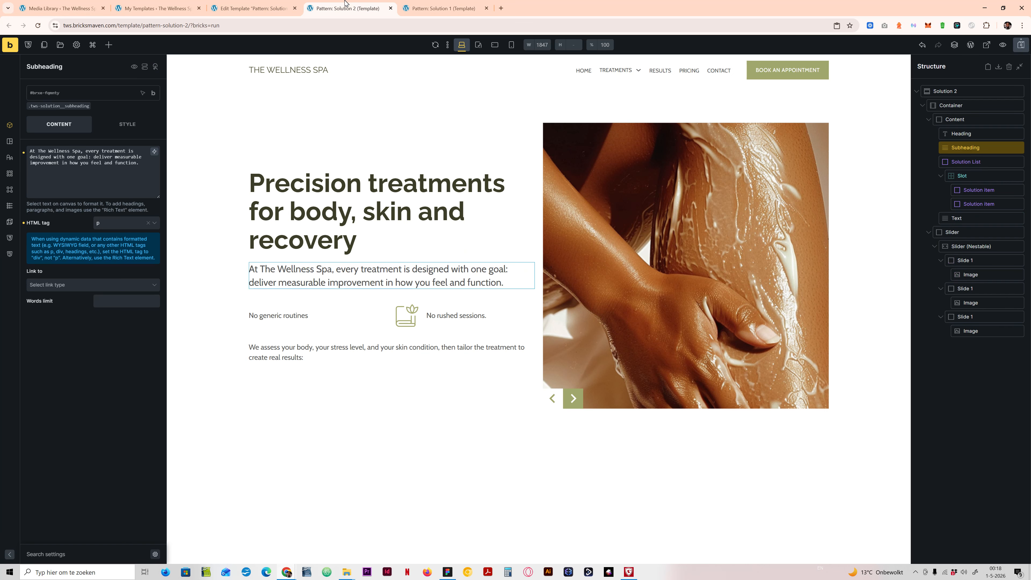
pyautogui.click(961, 218)
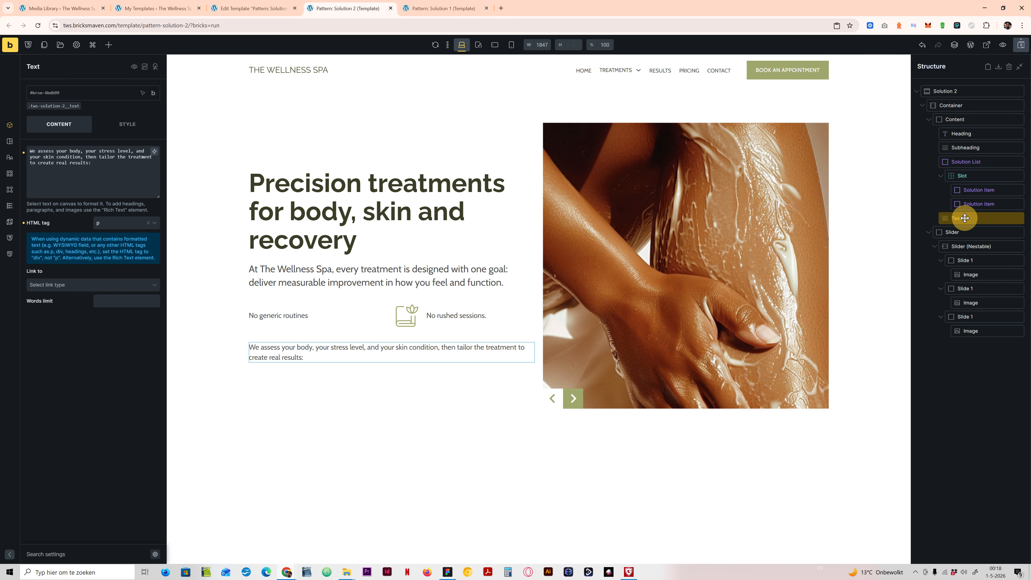
pyautogui.hotkey('ctrl', 'v')
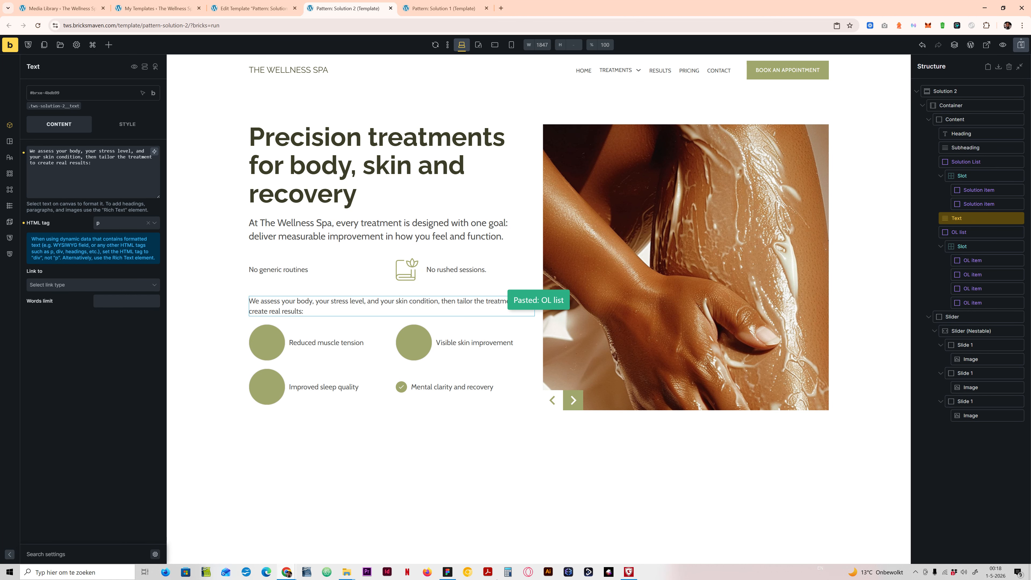
# Step: Check the section against the Figma design, save the template, and preview it on the front end
pyautogui.click(448, 571)
pyautogui.click(449, 571)
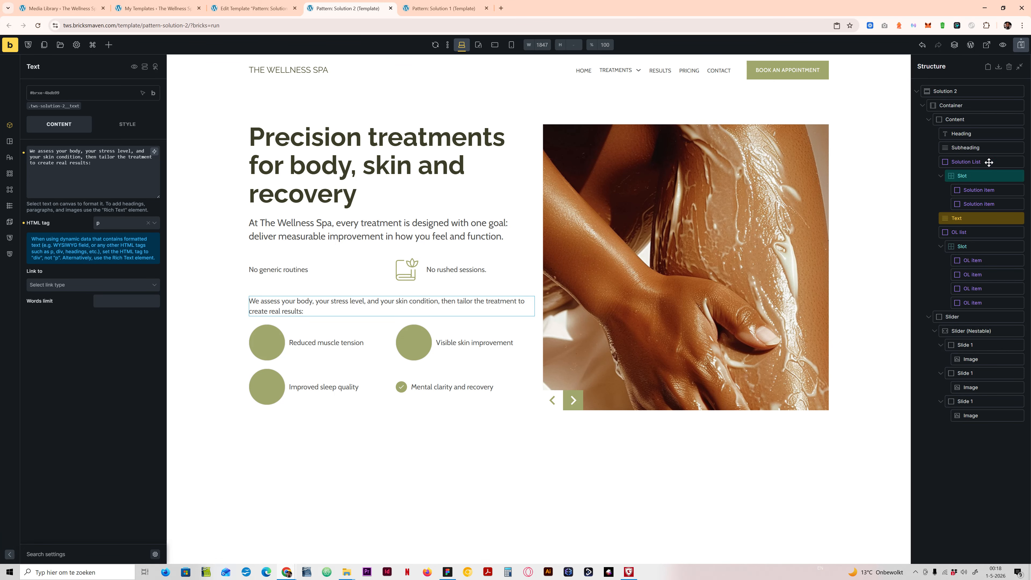
pyautogui.hotkey('ctrl', 's')
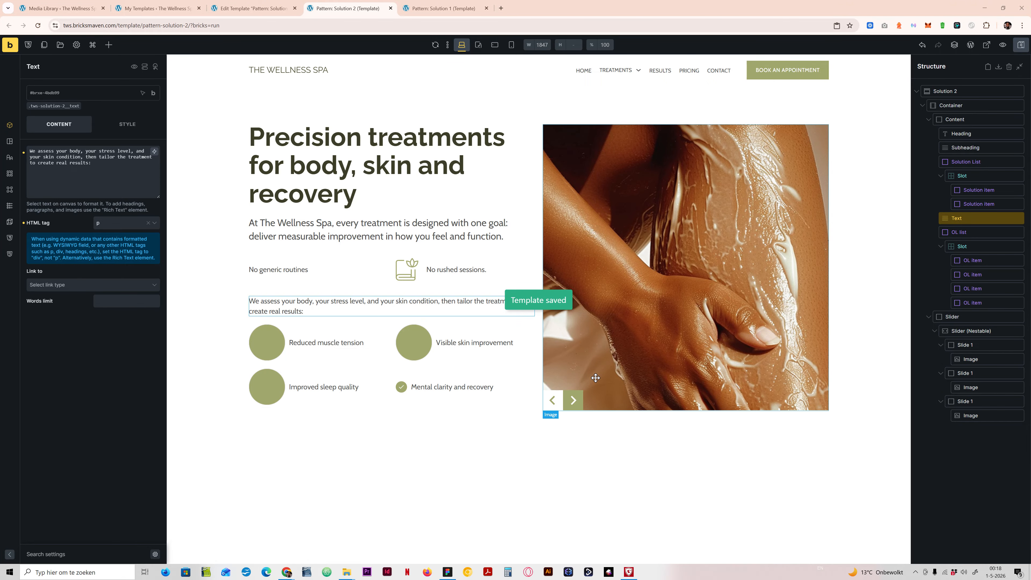
pyautogui.click(986, 45)
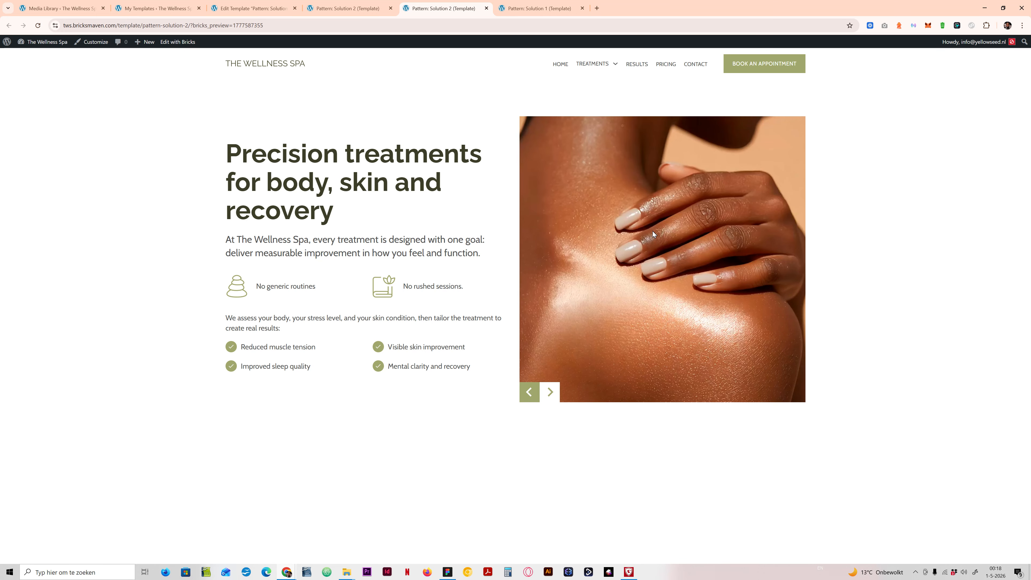
# Step: Switch to the Figma design and examine the coloured background panel behind the Precision treatments image
pyautogui.click(448, 572)
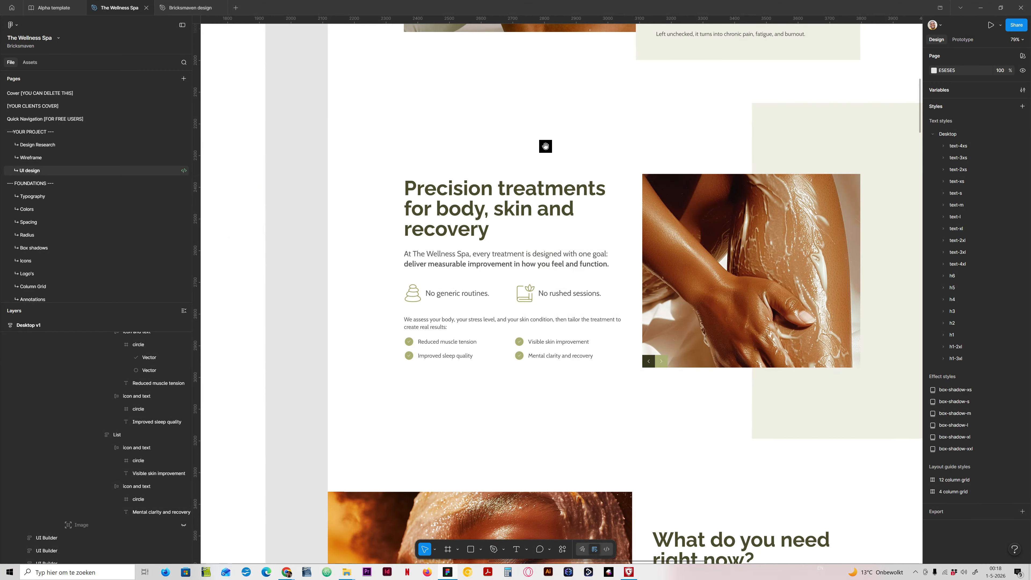
pyautogui.moveTo(545, 146); pyautogui.dragTo(391, 164)
pyautogui.moveTo(508, 150); pyautogui.dragTo(638, 139)
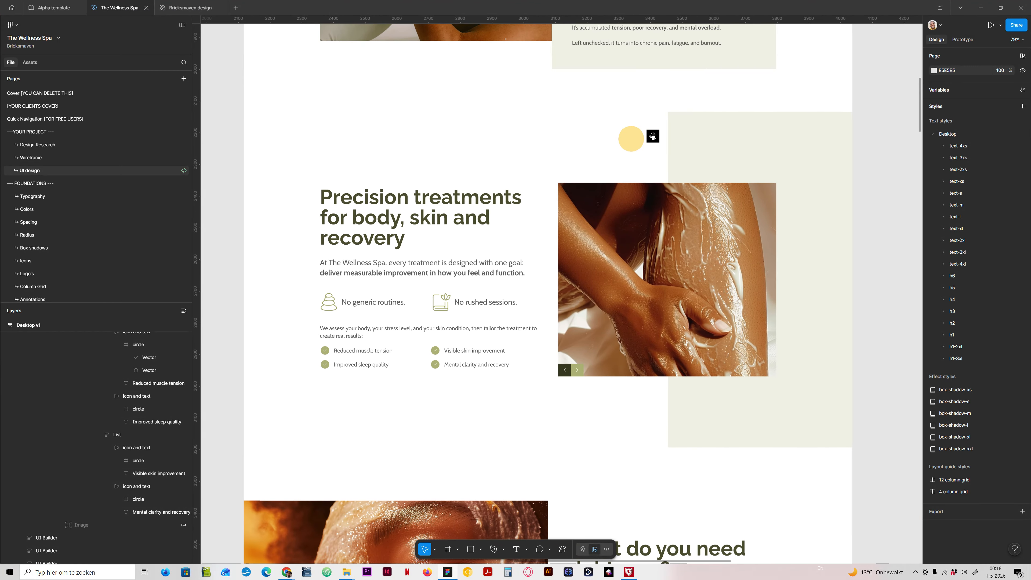
pyautogui.click(450, 573)
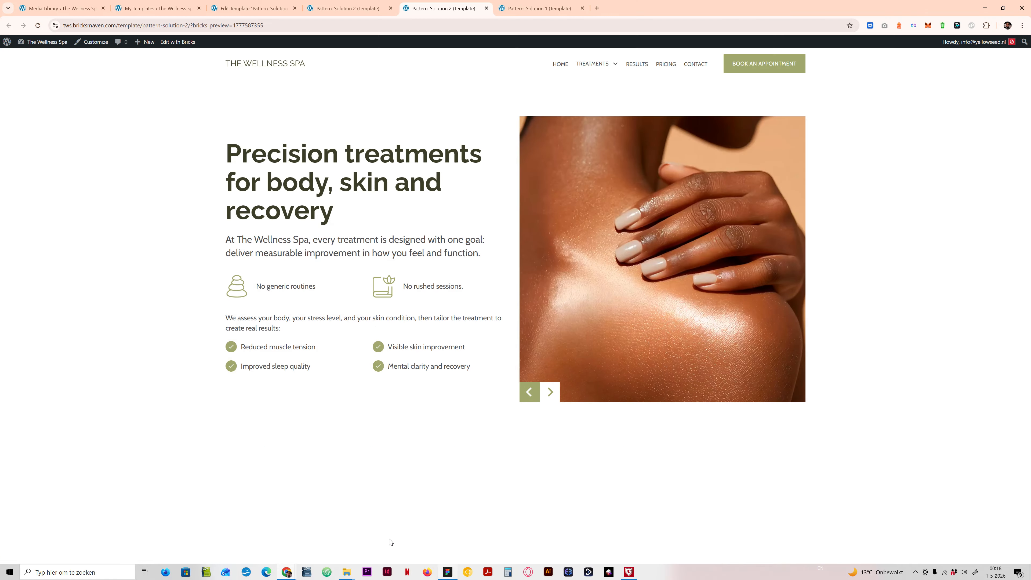
# Step: Return to the Bricks builder and set the position of the Solution 2 section to relative
pyautogui.click(348, 8)
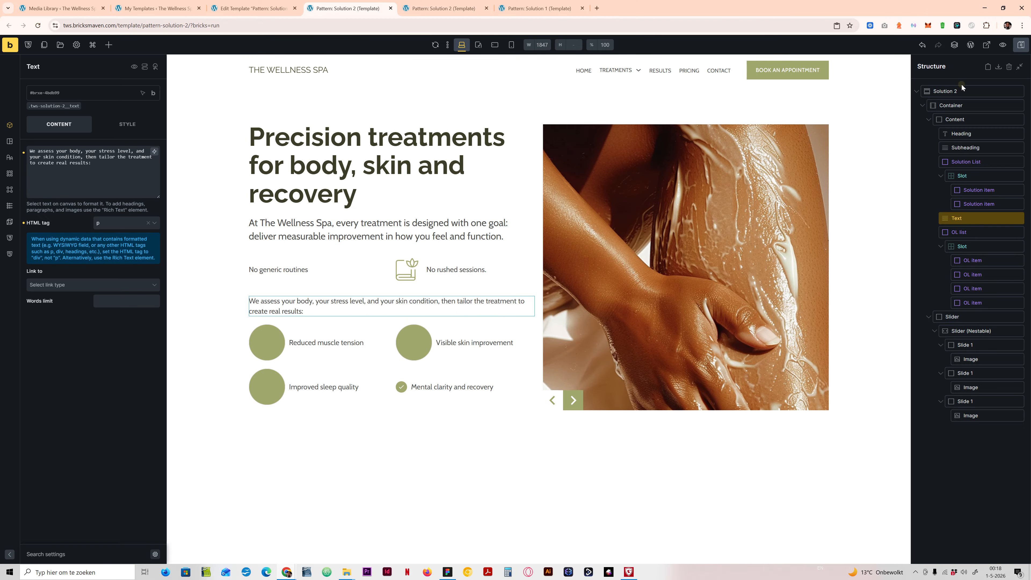
pyautogui.click(945, 91)
pyautogui.click(48, 107)
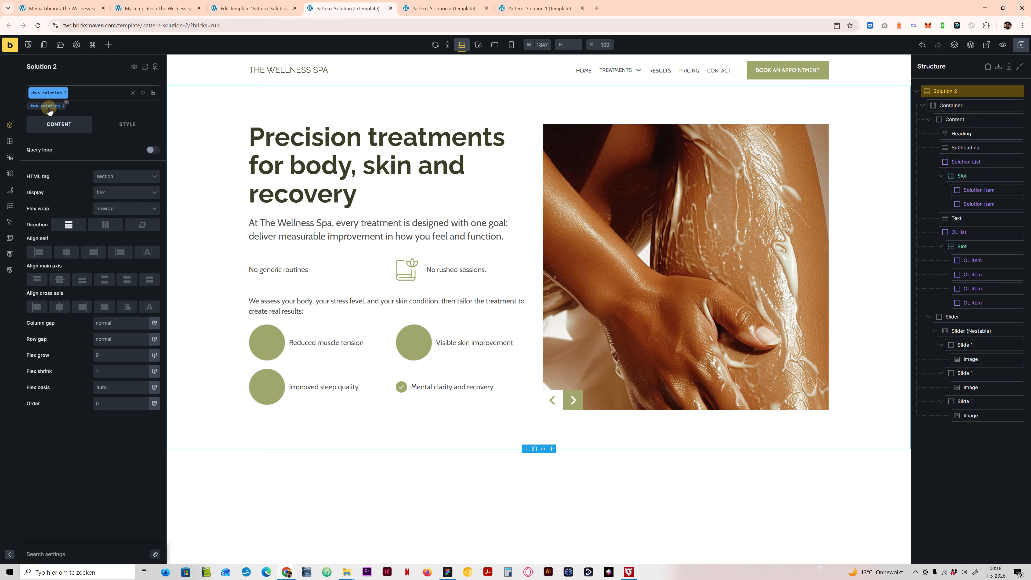
pyautogui.click(122, 125)
pyautogui.click(92, 156)
pyautogui.click(106, 487)
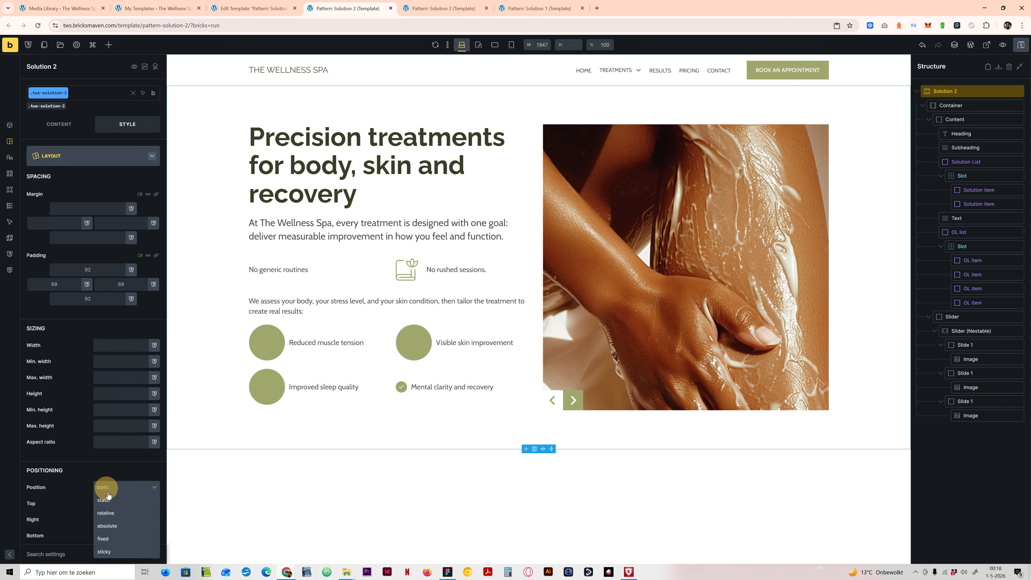
pyautogui.click(105, 513)
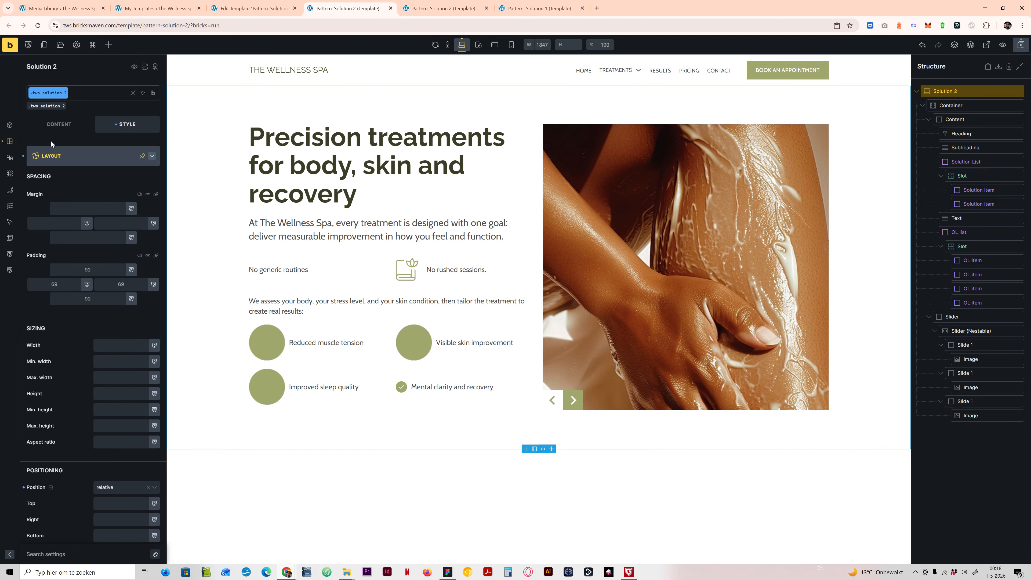
# Step: Start a %root%::before rule in the section's custom CSS with empty content and position: absolute
pyautogui.click(96, 157)
pyautogui.click(85, 311)
pyautogui.click(96, 234)
pyautogui.write('r')
pyautogui.press('Tab')
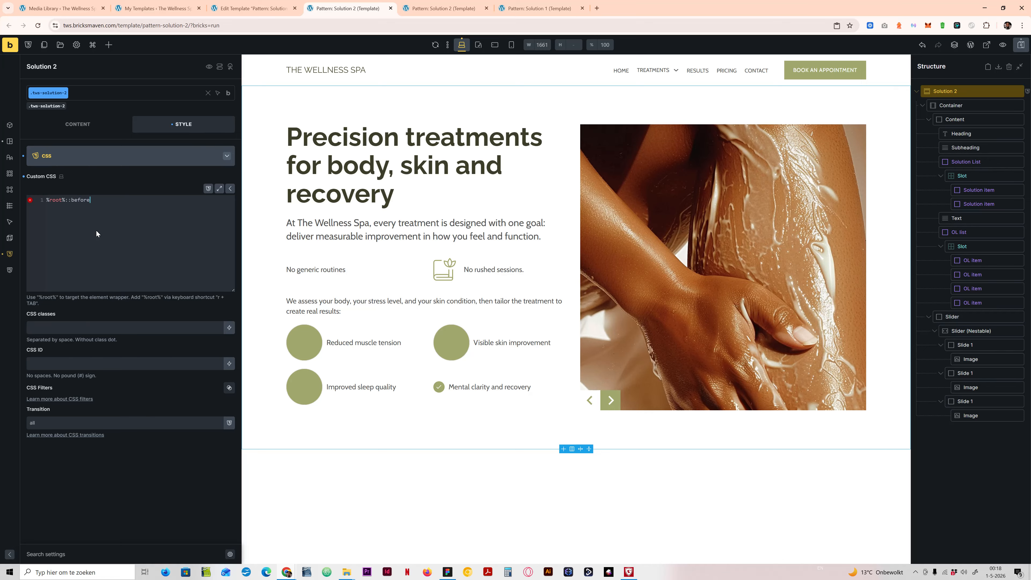
pyautogui.write("content:'';")
pyautogui.press('Return')
pyautogui.write('position:')
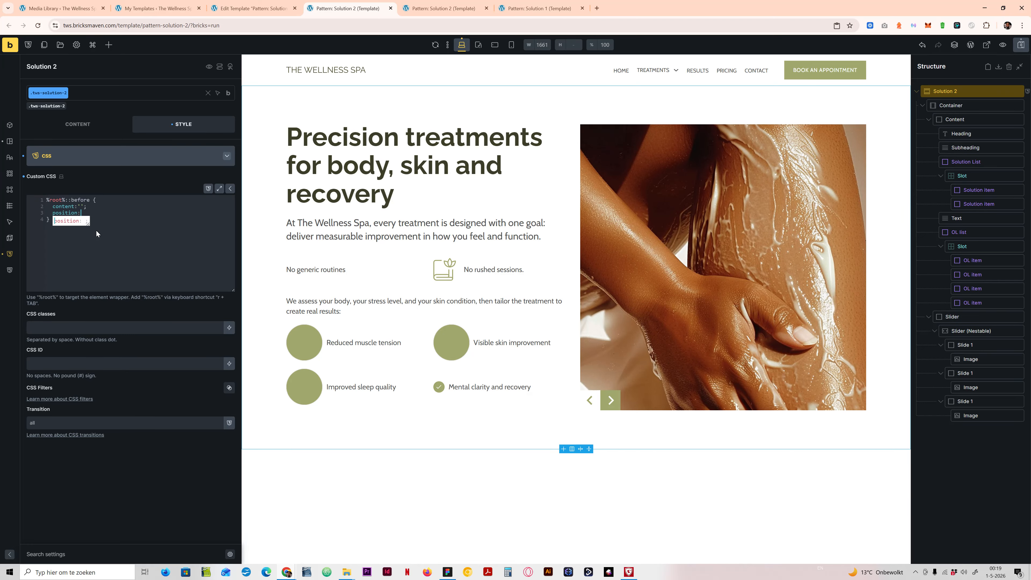
pyautogui.write('absolute;   block-s')
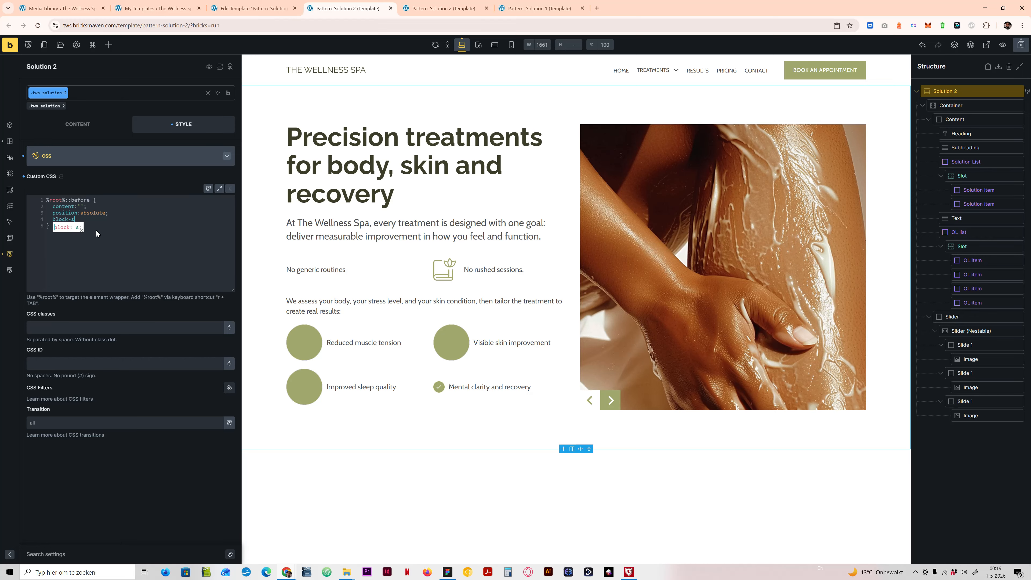
# Step: Give the ::before rule block-size 100%, inline-size var(--width-40) and background-color var(--primary-l-10)
pyautogui.write('ize:100')
pyautogui.write('%;   ')
pyautogui.write('inline-size: ')
pyautogui.write('var')
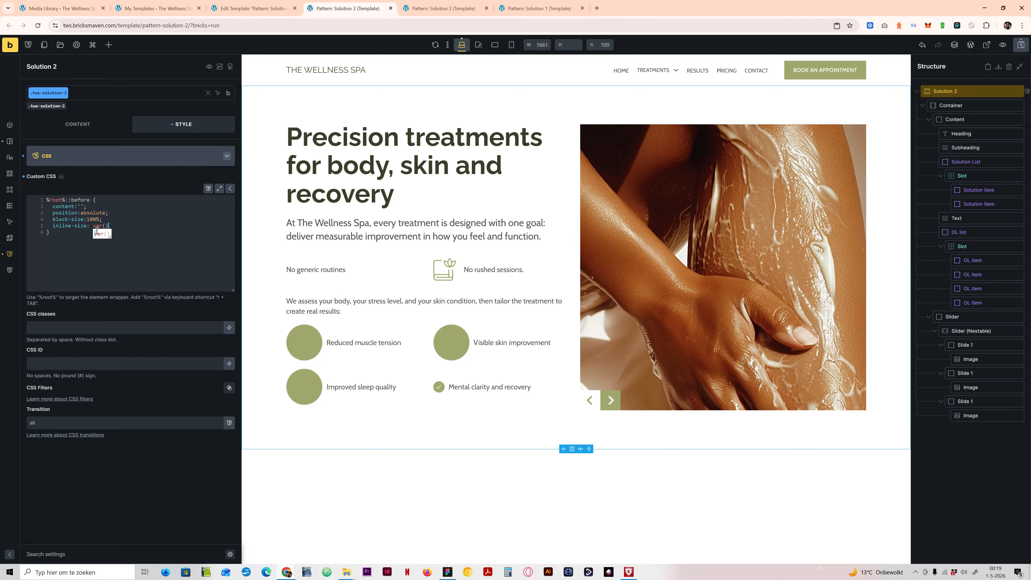
pyautogui.write('(--w')
pyautogui.write('backgroun')
pyautogui.write('d-colo')
pyautogui.write('r:var()')
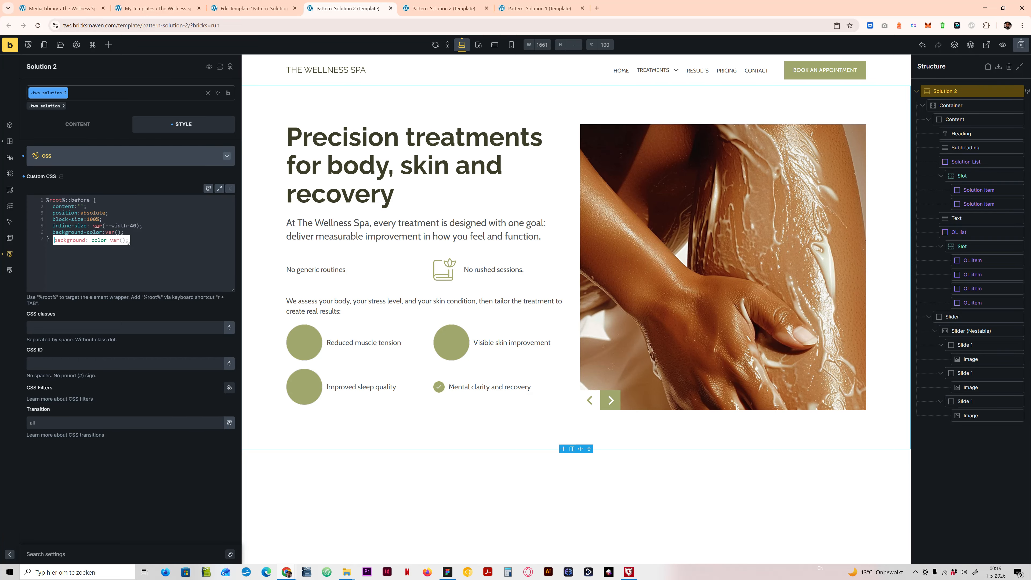
pyautogui.write('--primary-1-10')
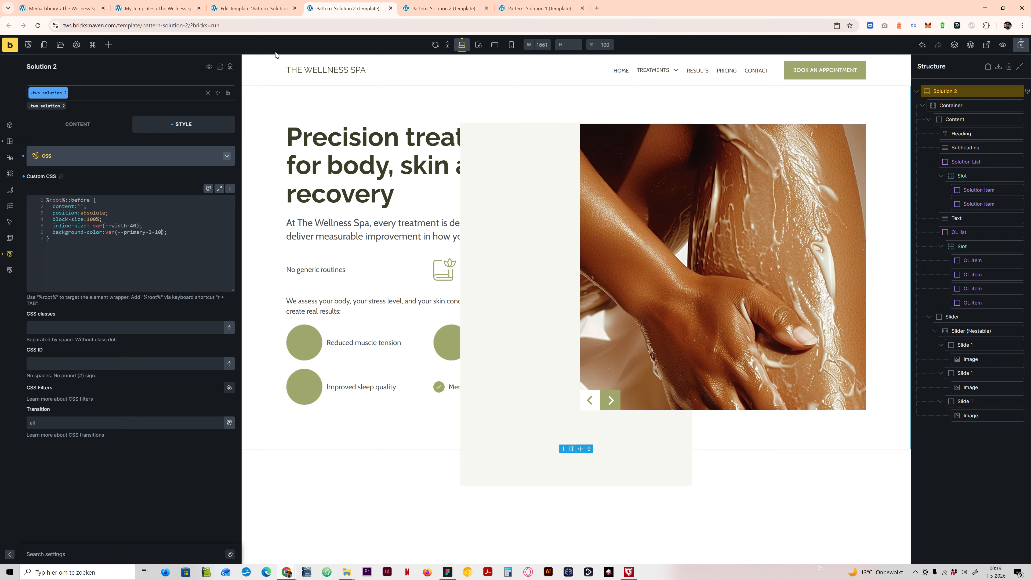
pyautogui.click(179, 231)
# Step: Add inset-inline-end: 0 and inset-block-start: 0 below the position line of the ::before rule
pyautogui.click(107, 213)
pyautogui.press('Return')
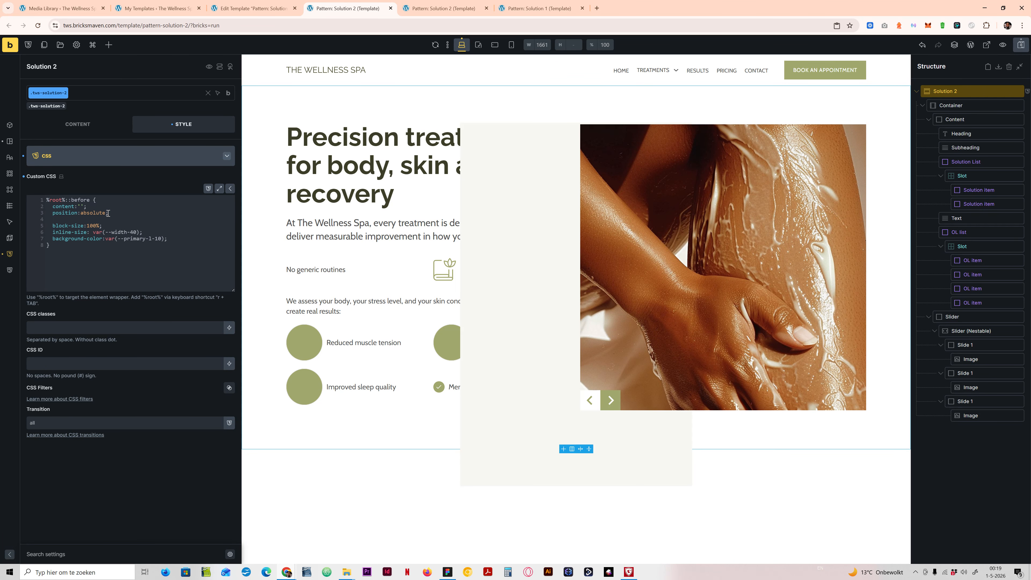
pyautogui.write('inset-inline-')
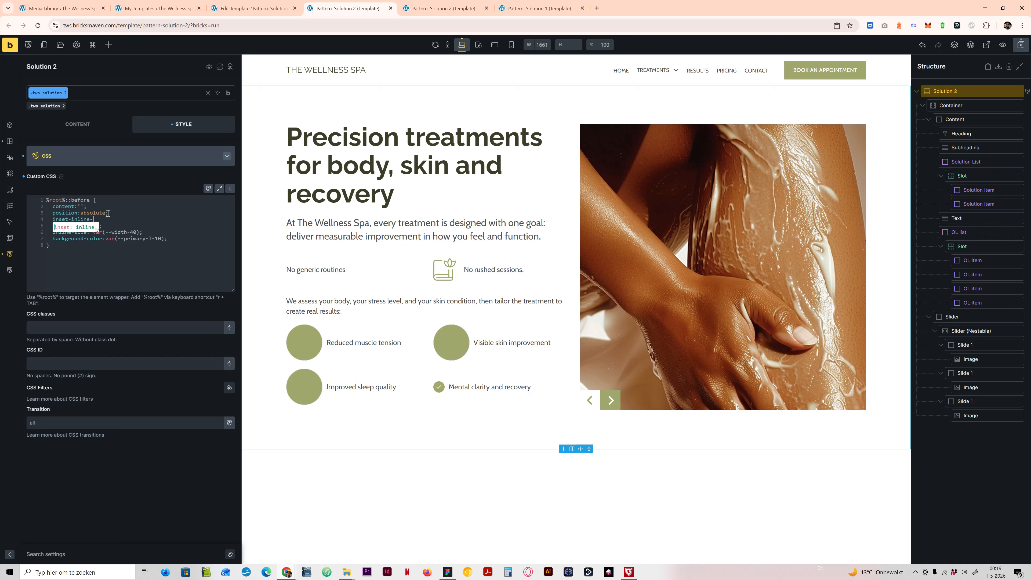
pyautogui.write('end:0;')
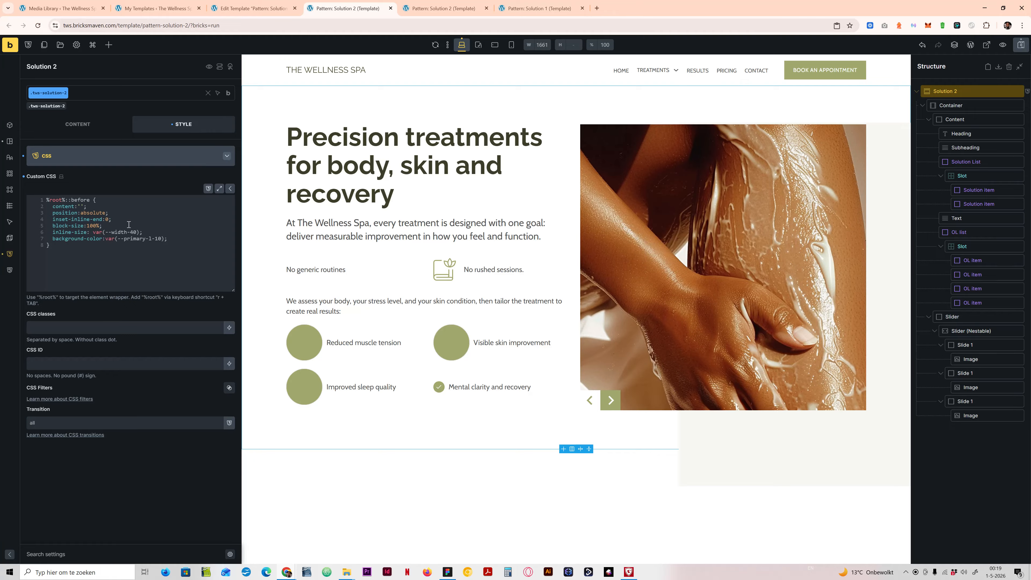
pyautogui.press('Return')
pyautogui.write('inset')
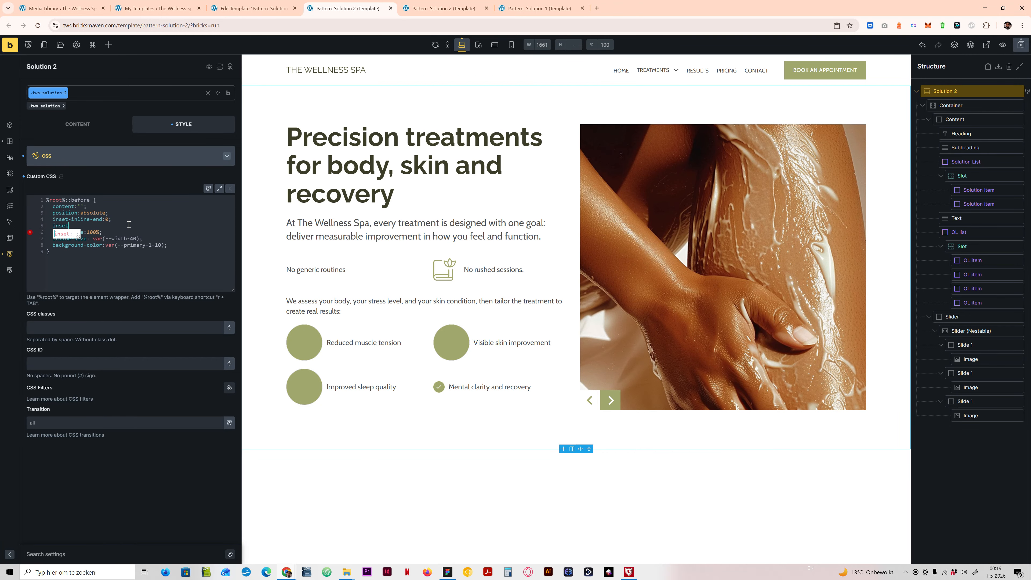
pyautogui.write('inset-block-start:0;')
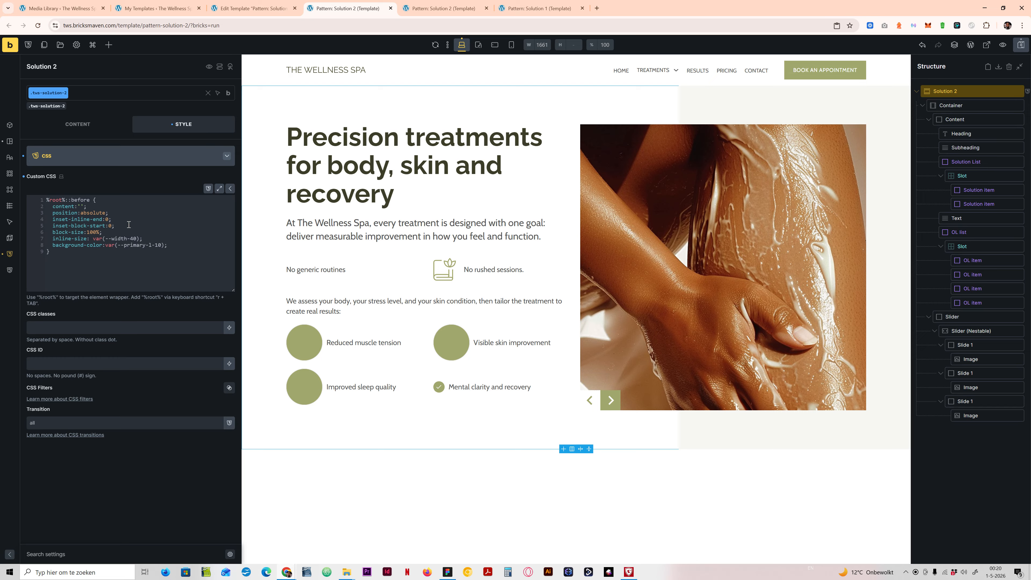
# Step: Add the line inset-block-bottom: 0 below inset-block-start in the ::before rule
pyautogui.hotkey('shift', 'Left')
pyautogui.hotkey('shift', 'Left')
pyautogui.hotkey('shift', 'Left')
pyautogui.hotkey('shift', 'Left')
pyautogui.hotkey('shift', 'Left')
pyautogui.hotkey('shift', 'Left')
pyautogui.hotkey('shift', 'Left')
pyautogui.hotkey('shift', 'Left')
pyautogui.hotkey('shift', 'Left')
pyautogui.hotkey('shift', 'Left')
pyautogui.hotkey('shift', 'Left')
pyautogui.hotkey('shift', 'Left')
pyautogui.hotkey('shift', 'Left')
pyautogui.hotkey('shift', 'Left')
pyautogui.hotkey('shift', 'Left')
pyautogui.hotkey('shift', 'Left')
pyautogui.hotkey('shift', 'Left')
pyautogui.hotkey('shift', 'Left')
pyautogui.hotkey('shift', 'Left')
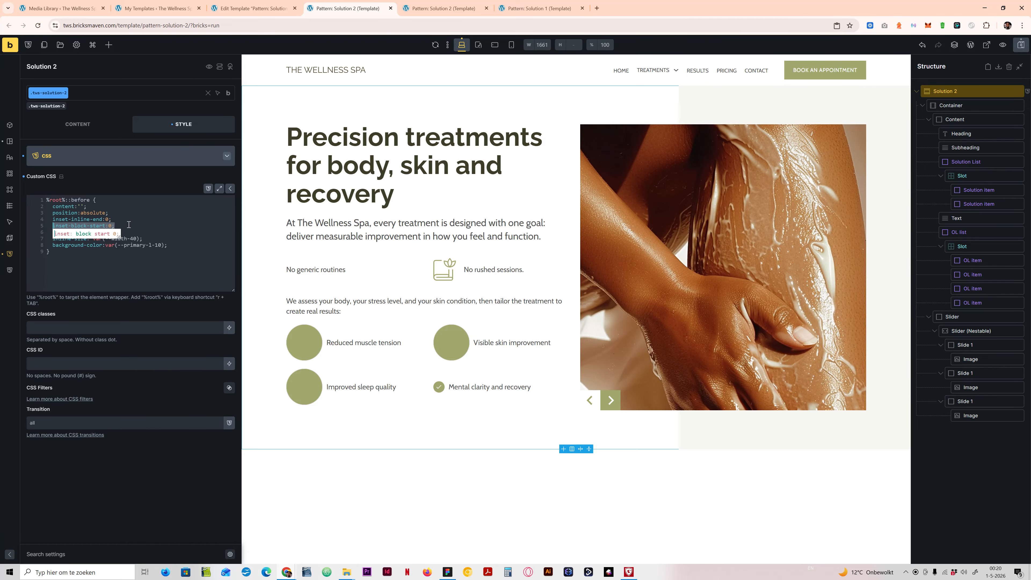
pyautogui.press('End')
pyautogui.press('Return')
pyautogui.write('inset-block-start:0;')
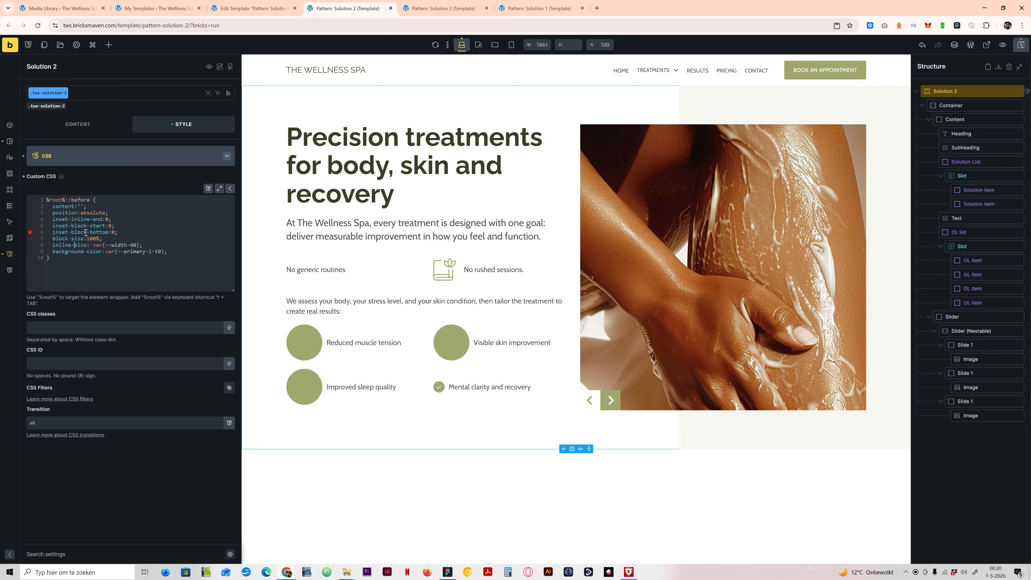
# Step: Correct the inset-block-bottom property to inset-block-end, save the template and preview it on the front end
pyautogui.moveTo(31, 233)
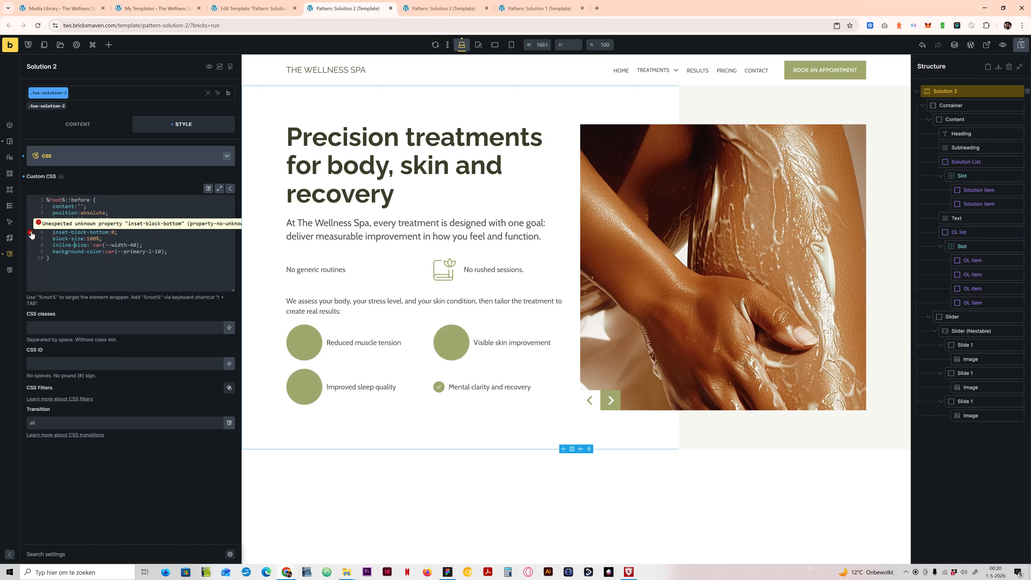
pyautogui.doubleClick(91, 232)
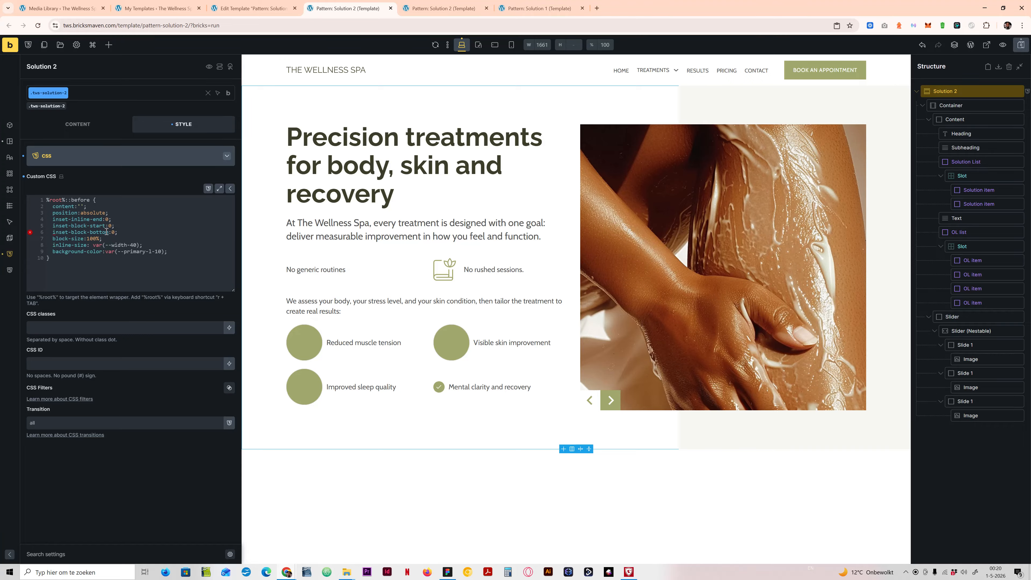
pyautogui.write('e')
pyautogui.click(145, 233)
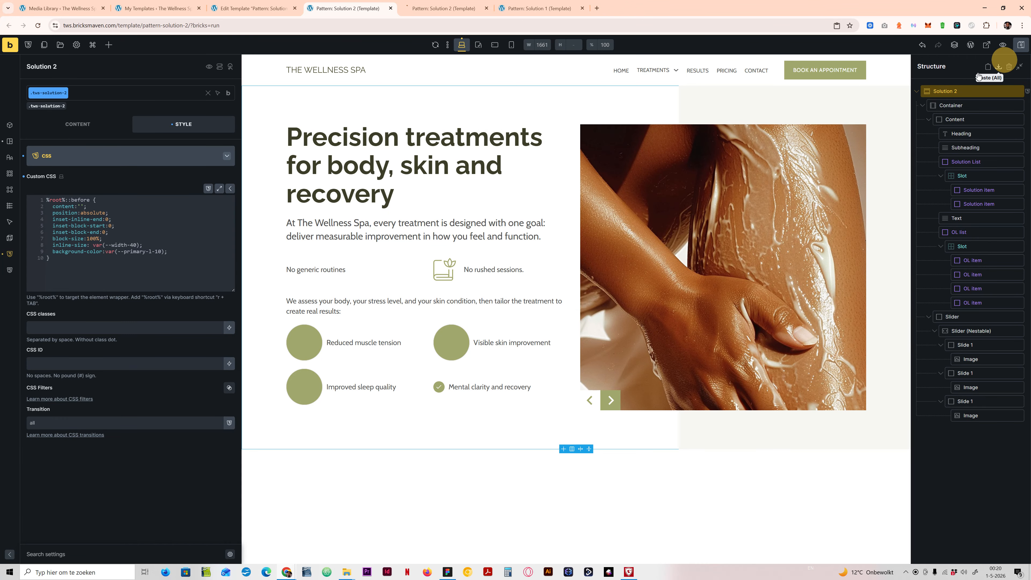
pyautogui.click(1021, 44)
pyautogui.click(454, 6)
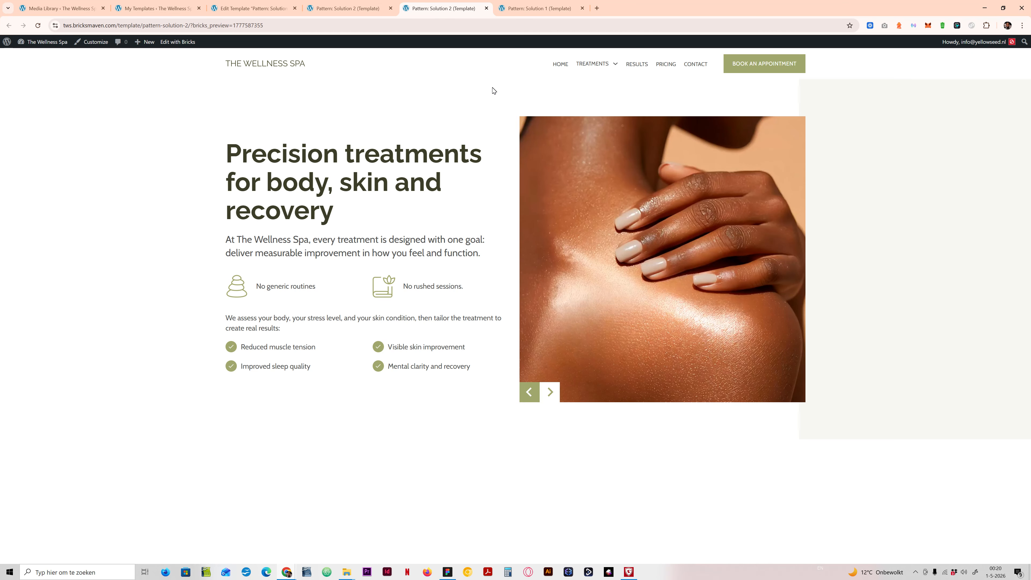
# Step: Set the inline-size of the ::before panel to 40vw, save the template and preview it on the front end
pyautogui.click(338, 3)
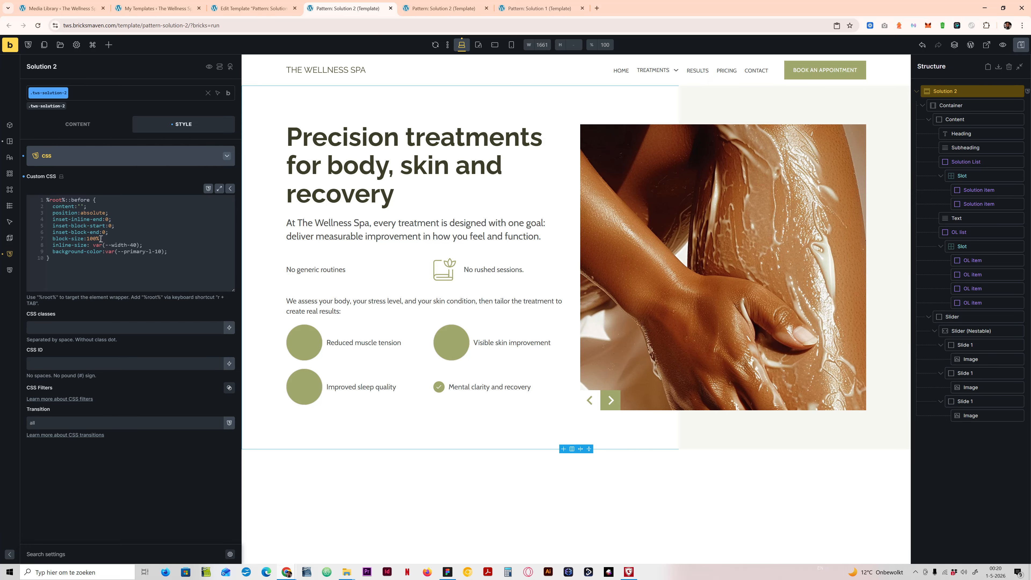
pyautogui.moveTo(141, 244); pyautogui.dragTo(90, 245)
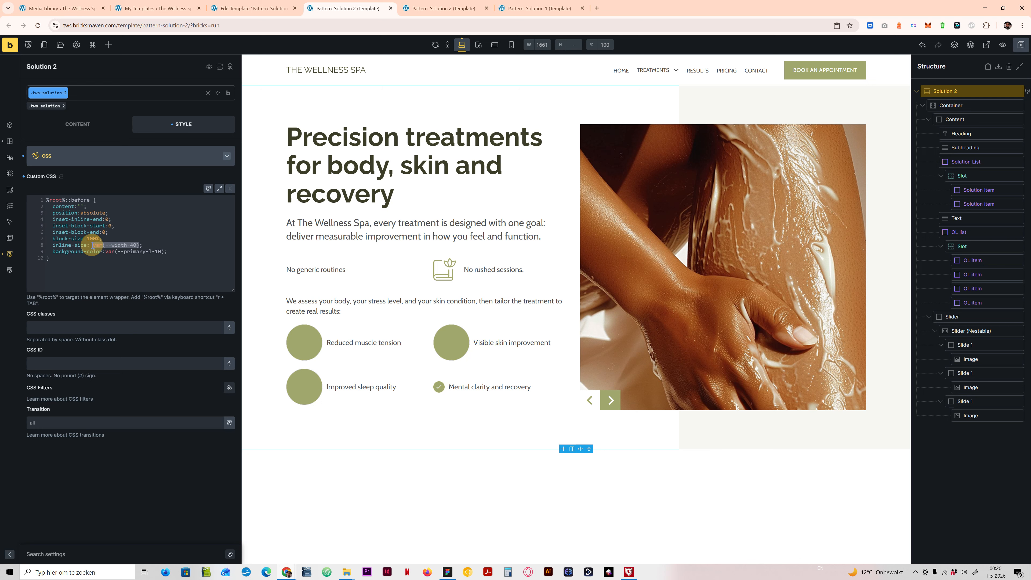
pyautogui.write('40vw')
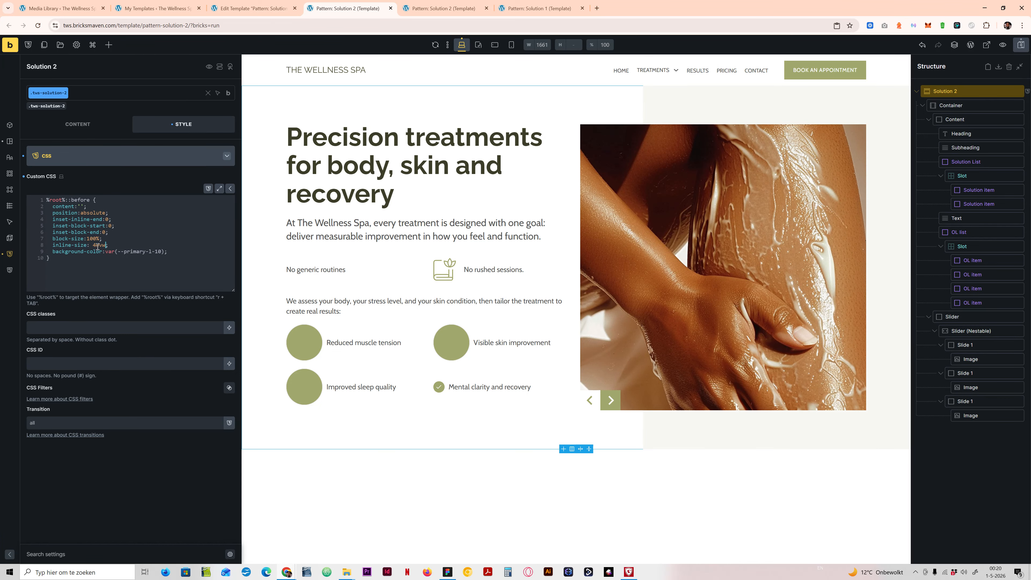
pyautogui.click(1021, 45)
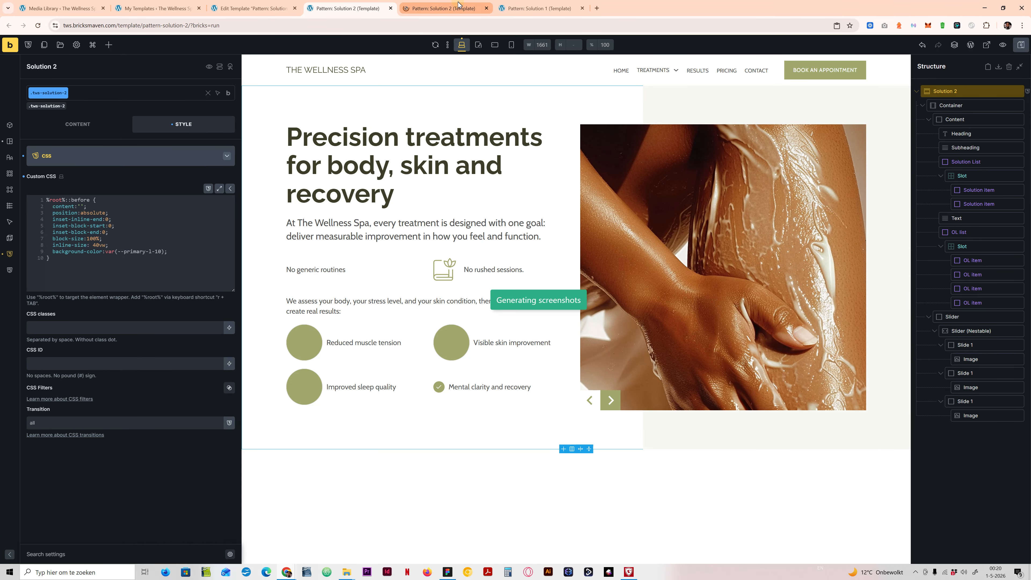
pyautogui.hotkey('ctrl', 'Tab')
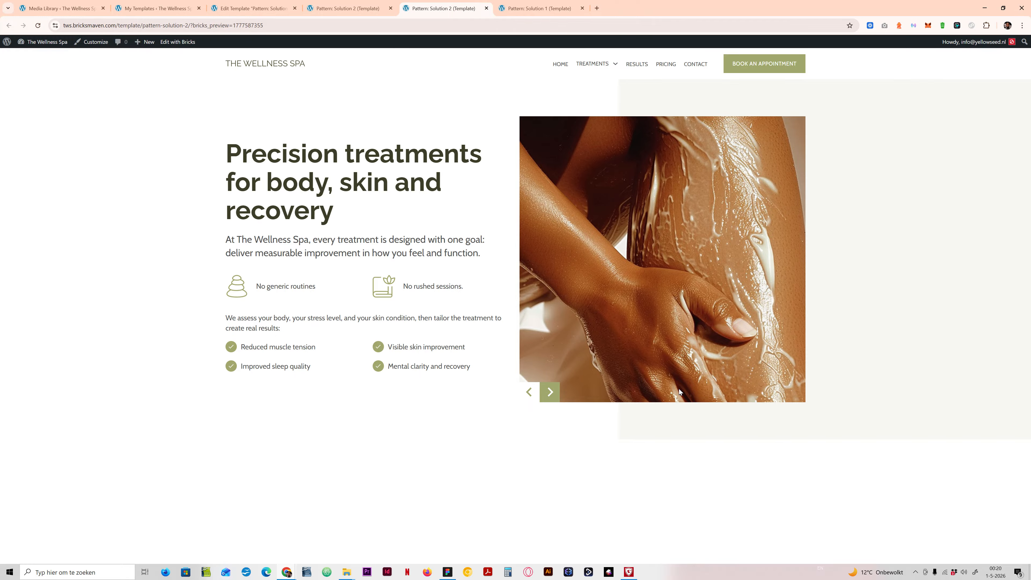
# Step: Compare the front-end section with the Figma design, checking the vertical space around the Precision treatments content
pyautogui.click(447, 572)
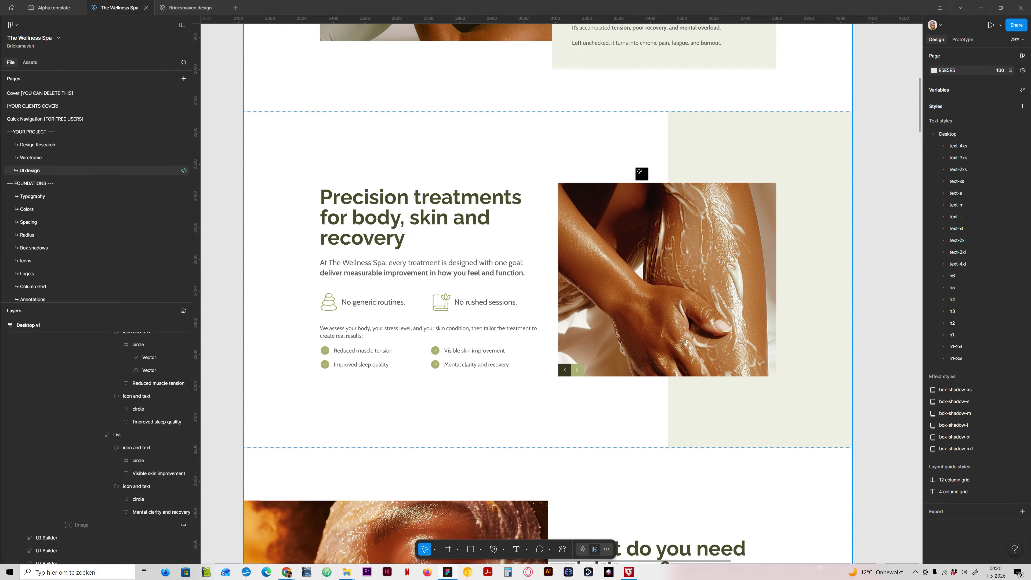
pyautogui.scroll(5, 509, 427)
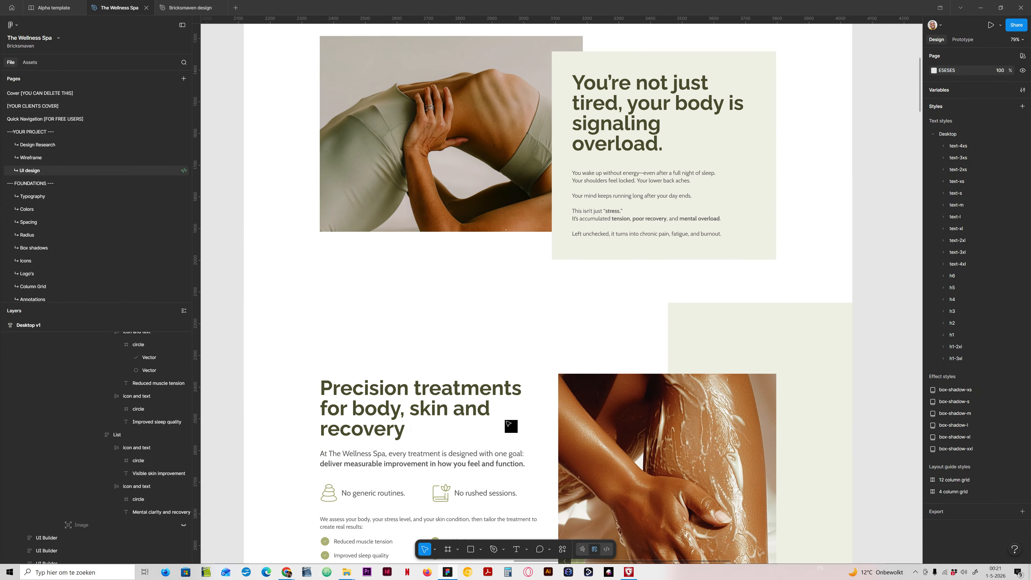
pyautogui.click(448, 573)
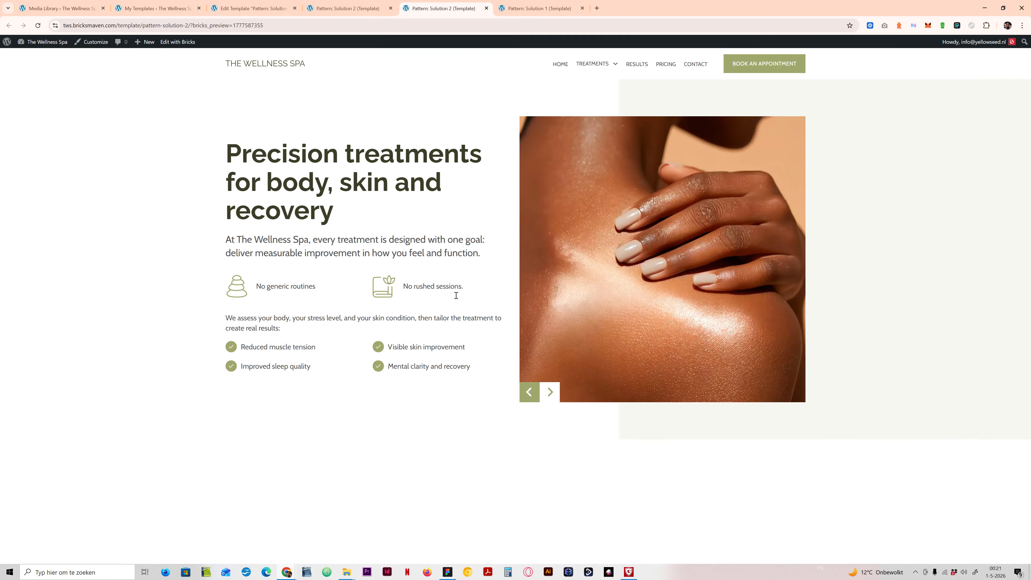
# Step: Set the top and bottom padding of the Solution 2 section to var(--section-space-xl) in the Bricks builder
pyautogui.click(349, 8)
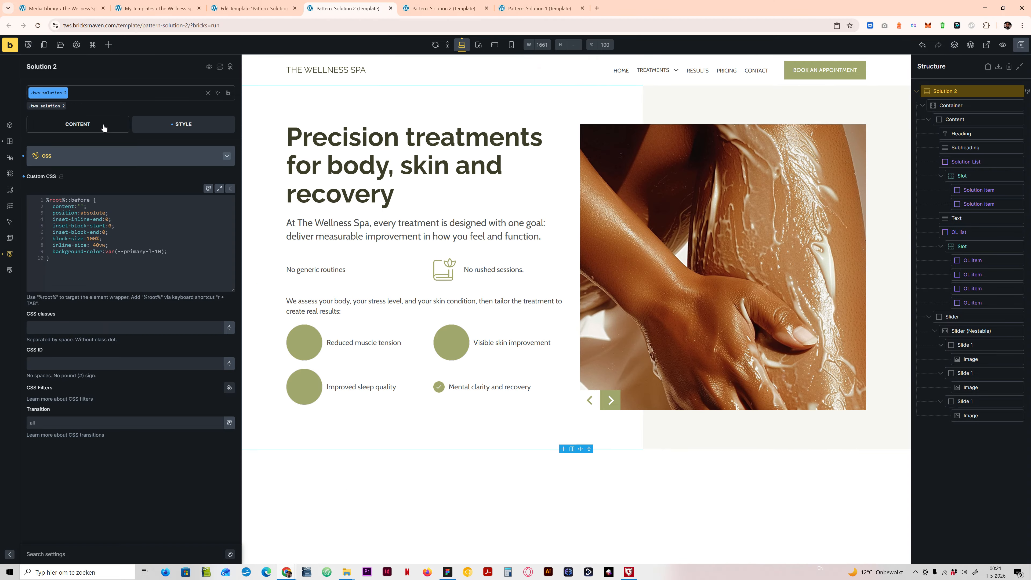
pyautogui.click(95, 164)
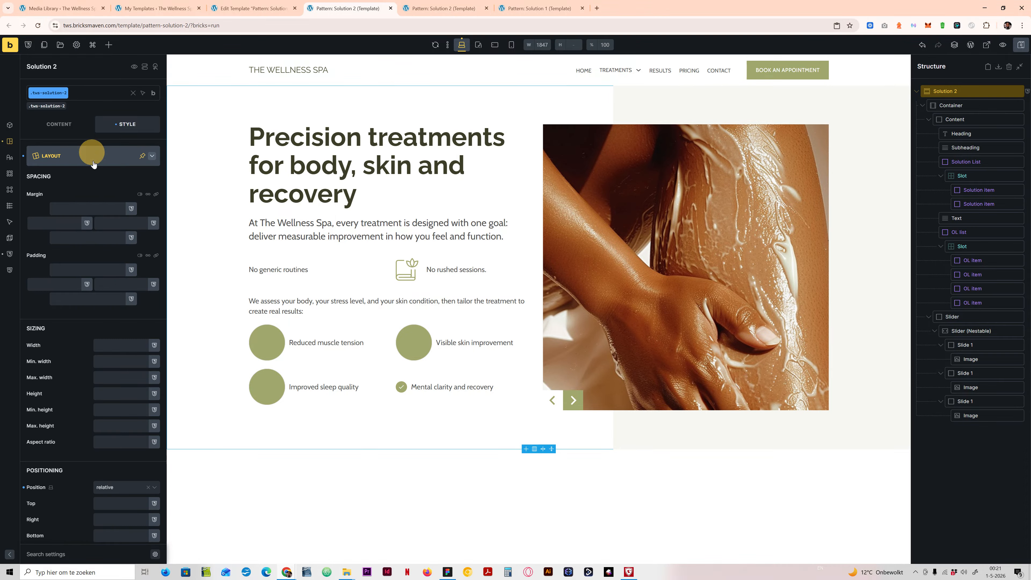
pyautogui.click(88, 269)
pyautogui.write('sec')
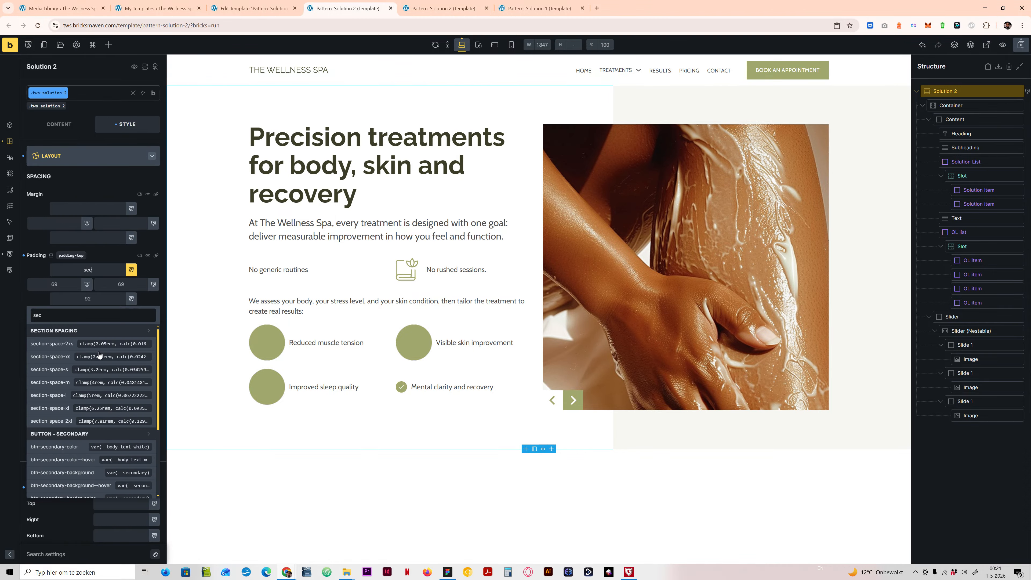
pyautogui.click(64, 411)
pyautogui.click(88, 298)
pyautogui.write('sec')
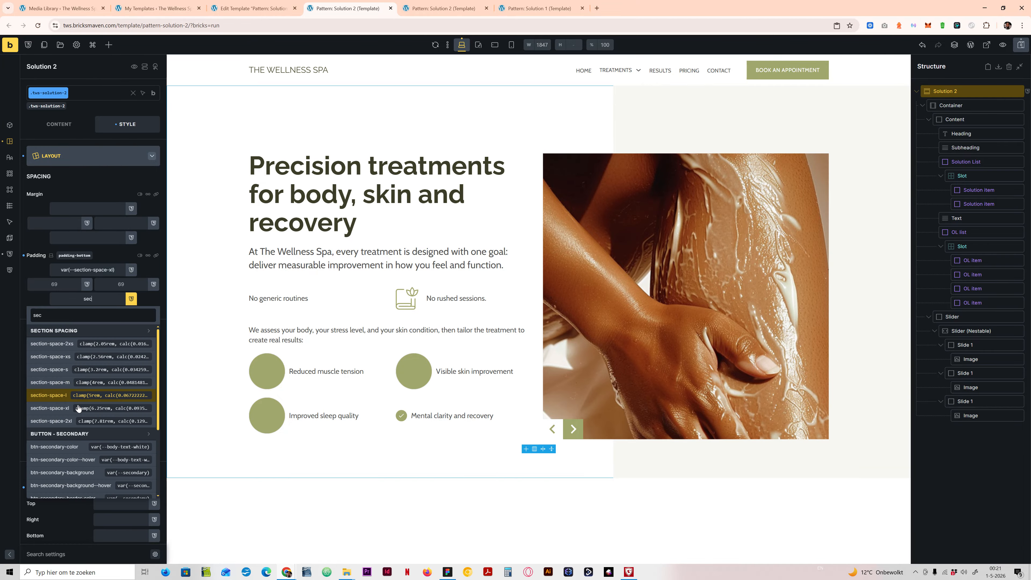
pyautogui.click(84, 402)
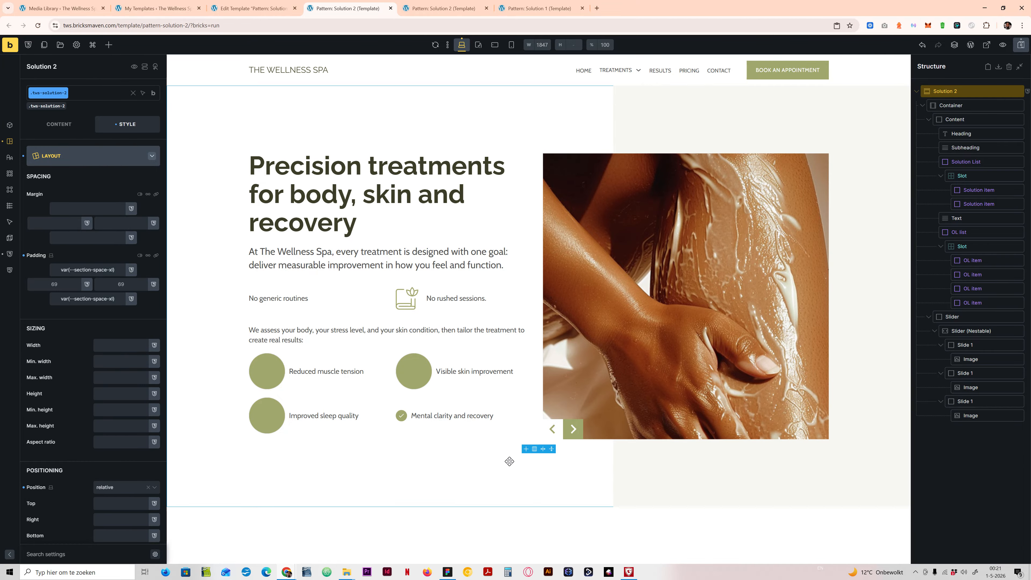
# Step: Check the slider arrows in the Figma design, and open the arrow settings of the nestable slider in Bricks
pyautogui.click(451, 571)
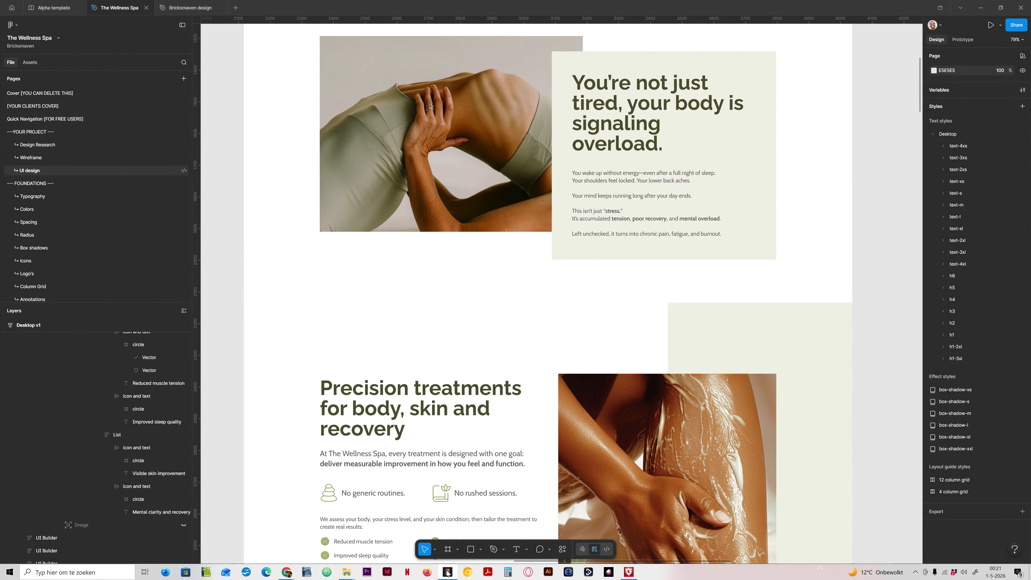
pyautogui.scroll(-3, 563, 411)
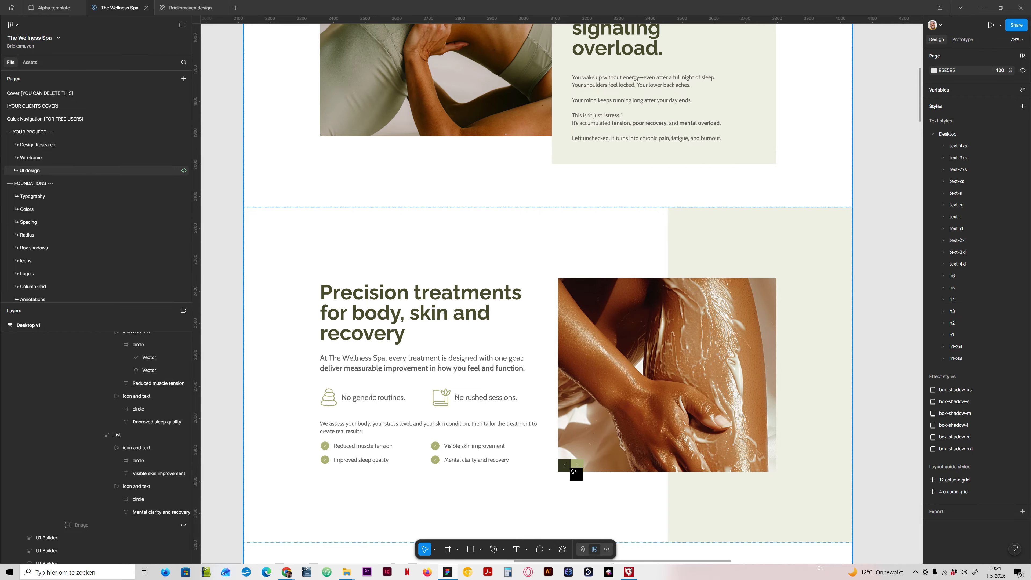
pyautogui.click(448, 572)
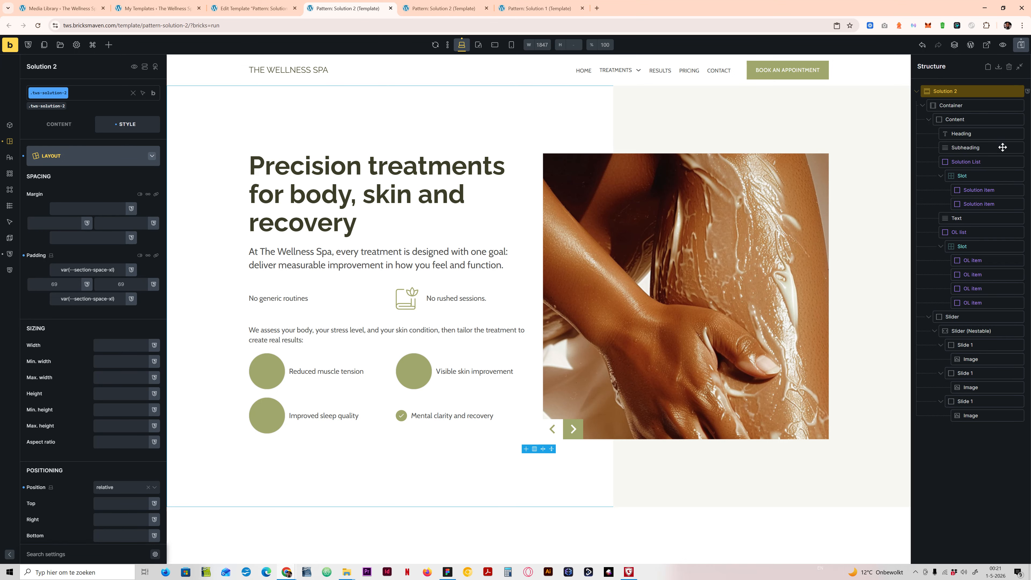
pyautogui.click(972, 331)
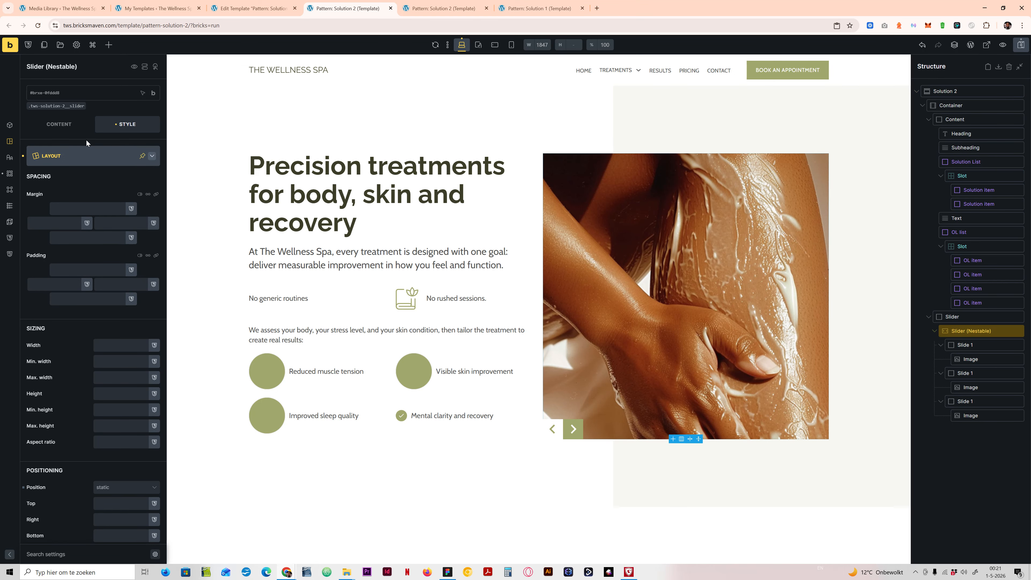
pyautogui.click(61, 127)
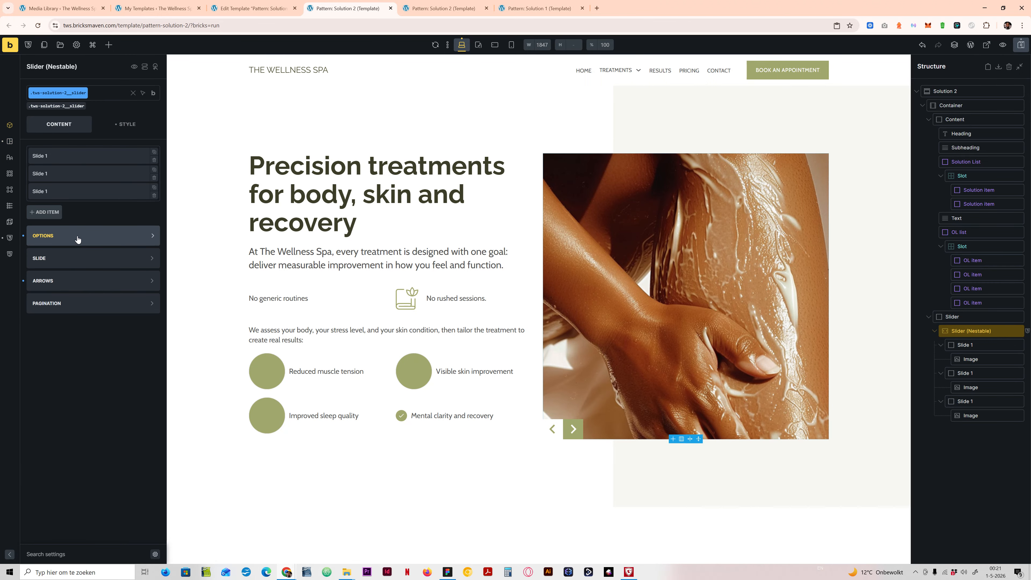
pyautogui.click(75, 282)
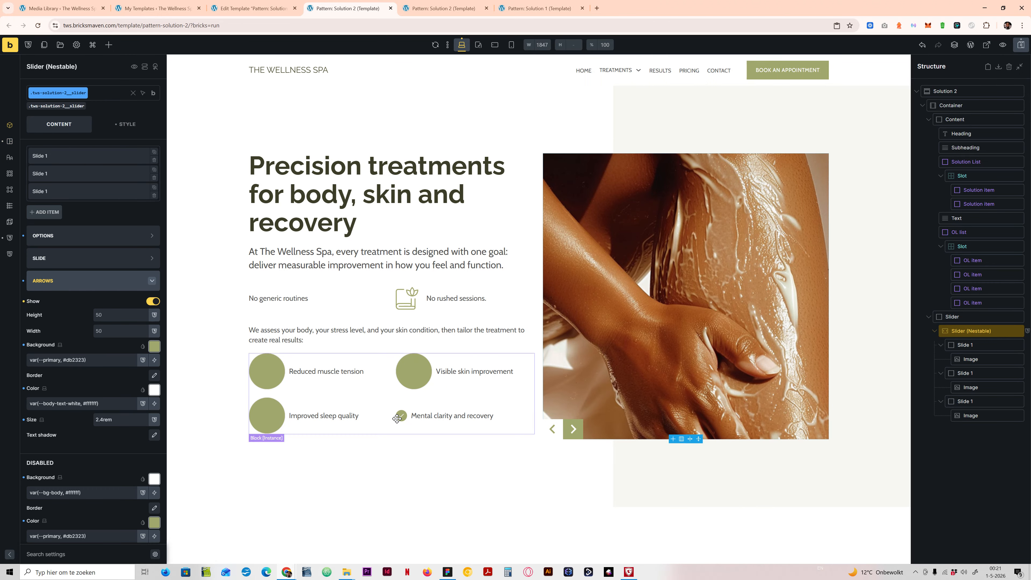
pyautogui.scroll(-3, 100, 395)
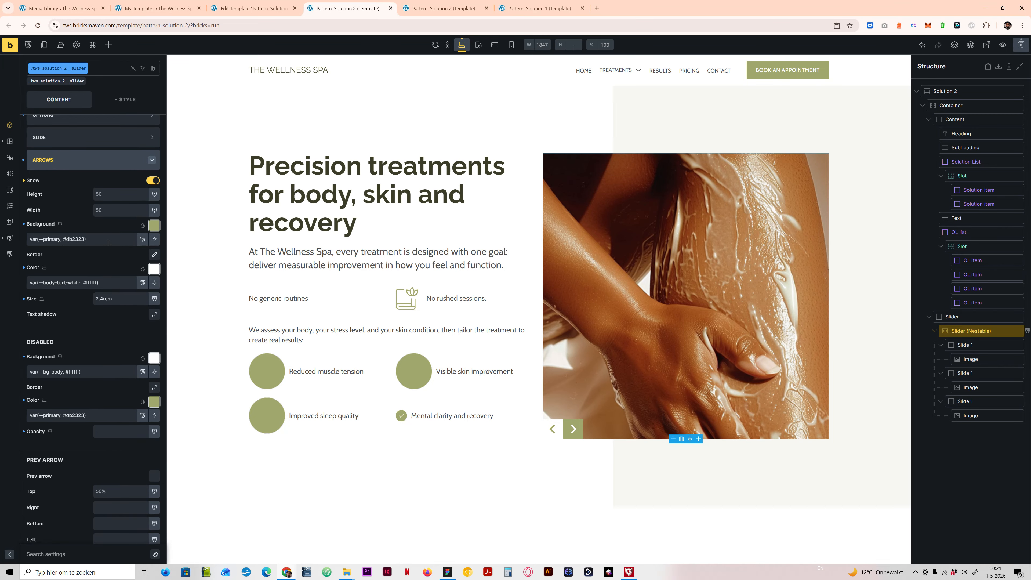
# Step: Try var(--primary-d-8) as the slider arrows' background colour, undo it and save the template
pyautogui.click(154, 225)
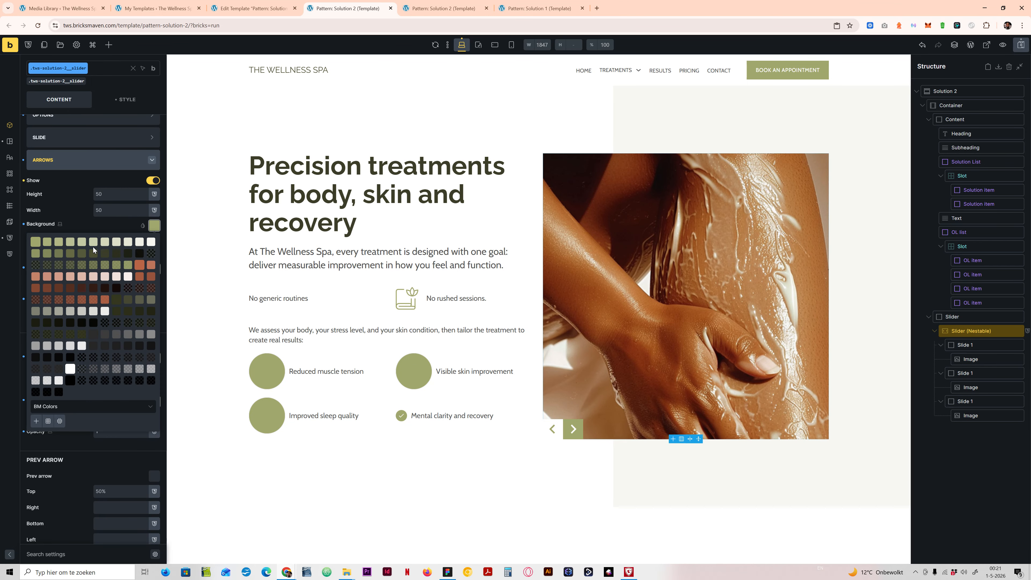
pyautogui.click(118, 254)
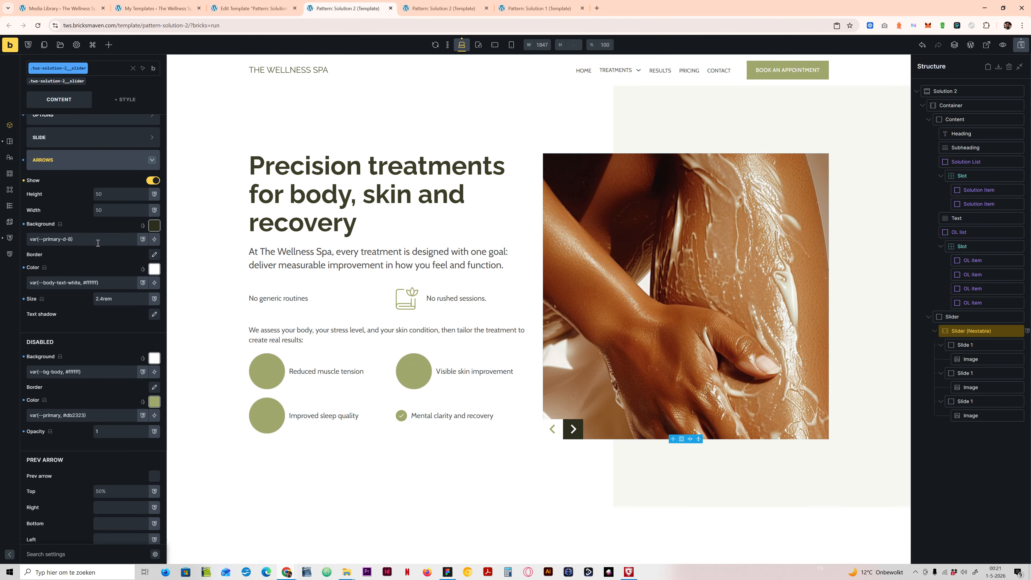
pyautogui.click(922, 45)
pyautogui.click(1026, 44)
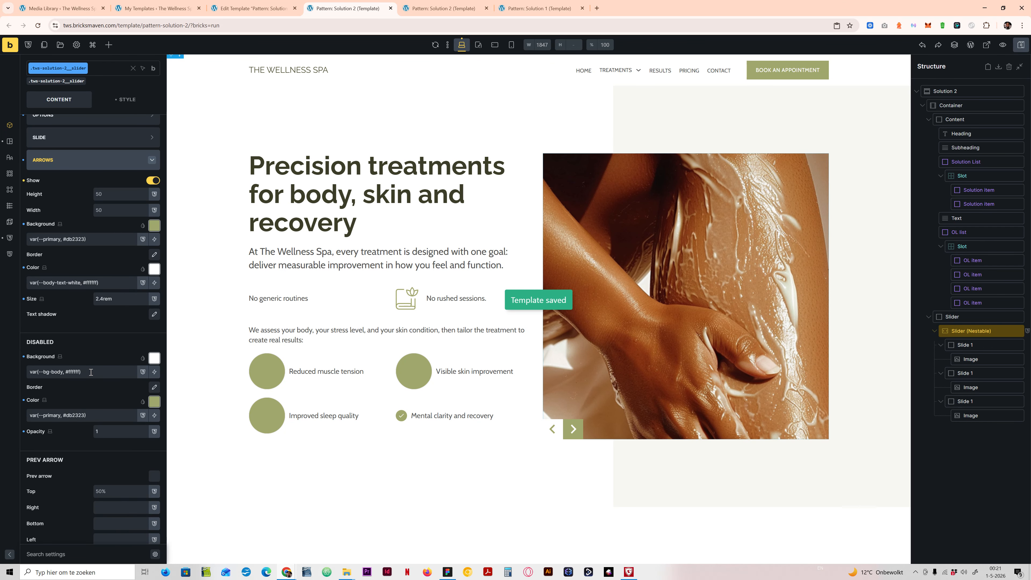
# Step: Set the disabled slider arrow's background to var(--primary-d-9) and its colour to var(--primary-l-10), checking against the Figma design
pyautogui.click(154, 358)
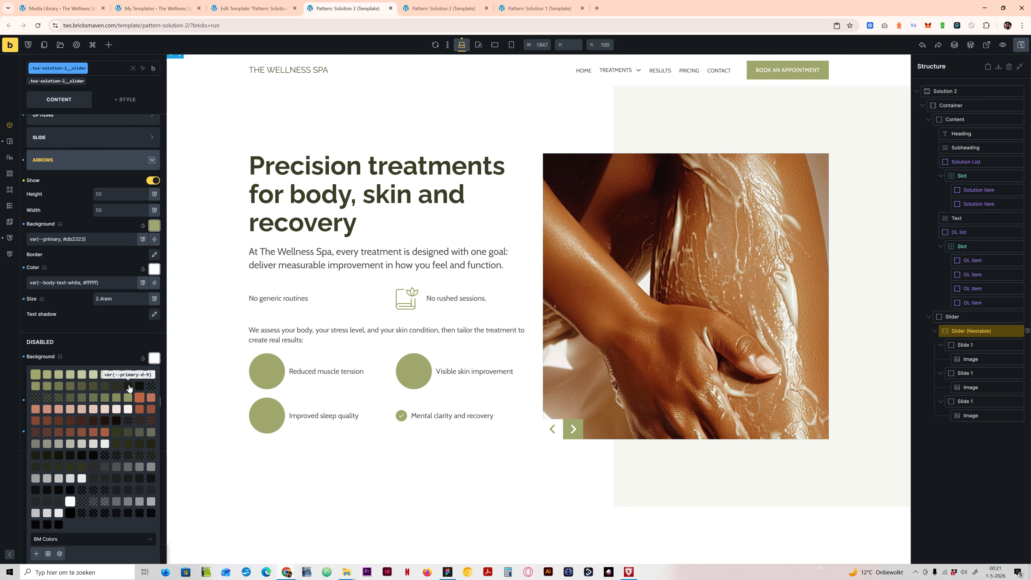
pyautogui.click(128, 385)
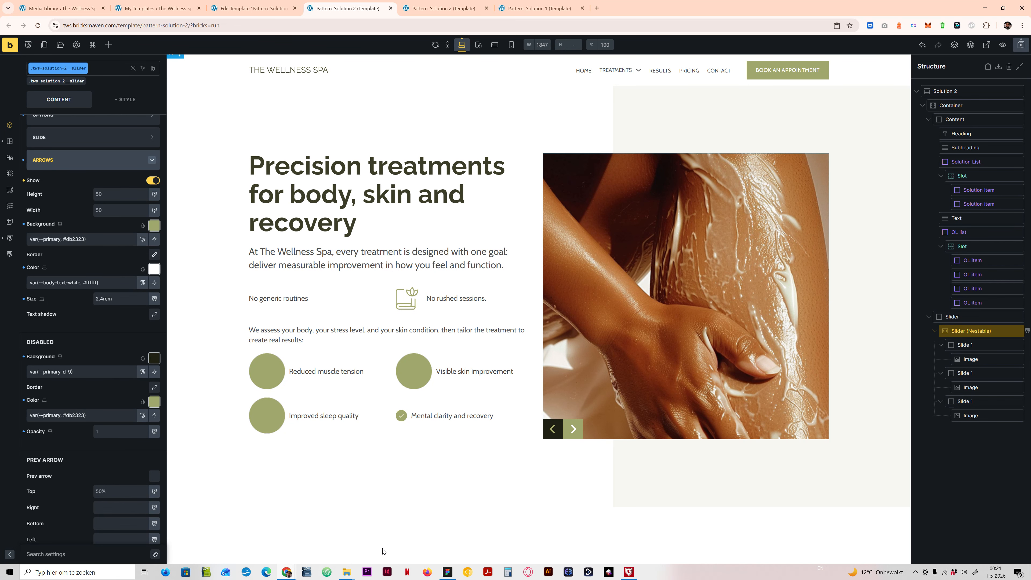
pyautogui.click(447, 573)
pyautogui.click(447, 572)
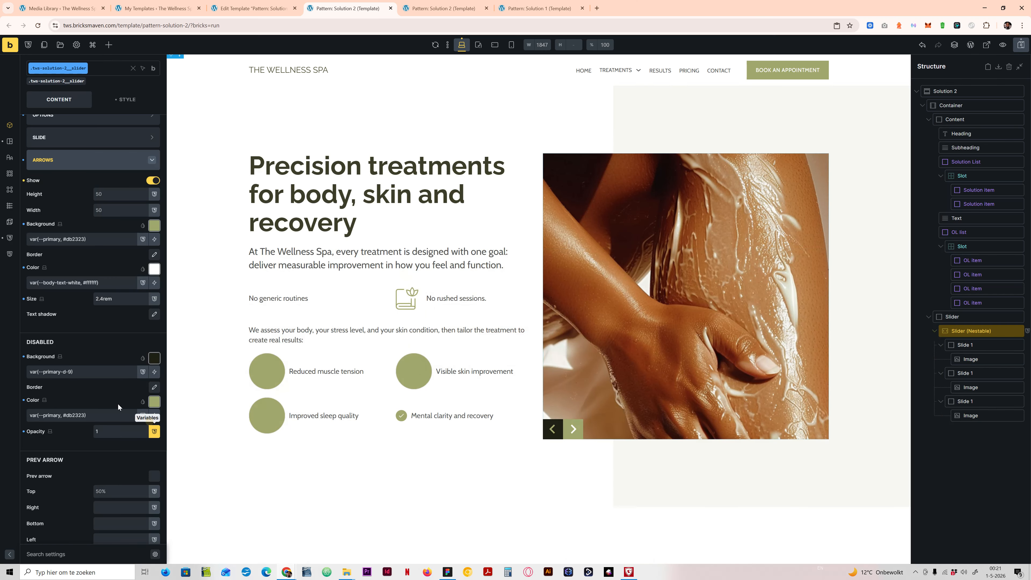
pyautogui.click(155, 402)
pyautogui.click(153, 418)
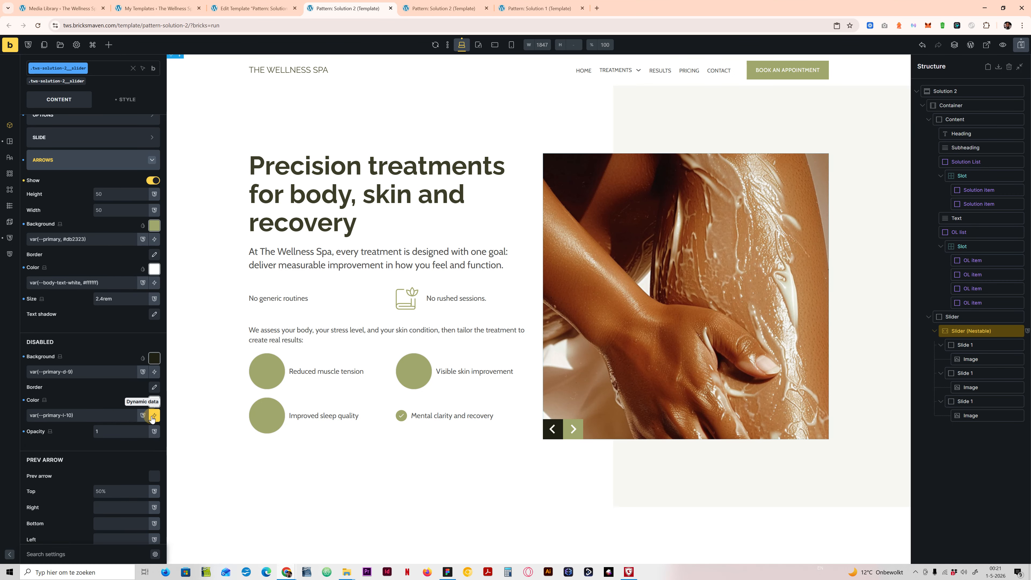
# Step: Set the slider arrow size to 1.4rem and save the template
pyautogui.scroll(1, 74, 305)
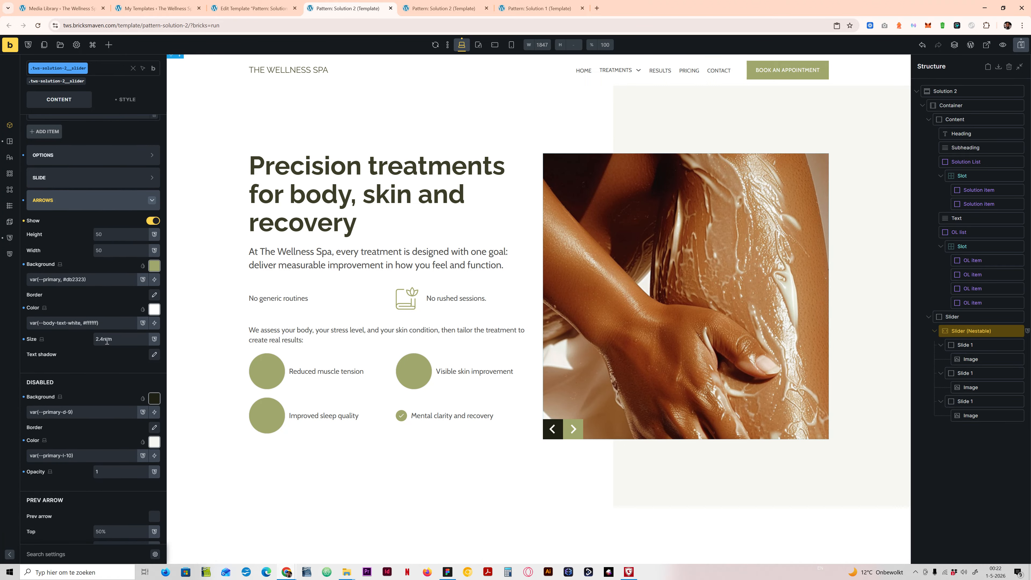
pyautogui.click(96, 339)
pyautogui.write('1')
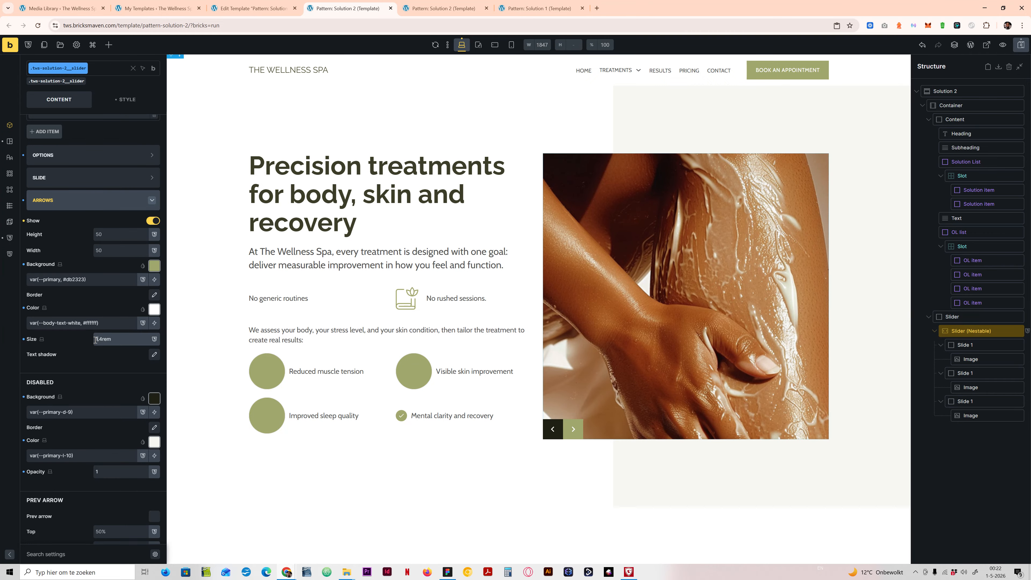
pyautogui.hotkey('ctrl', 's')
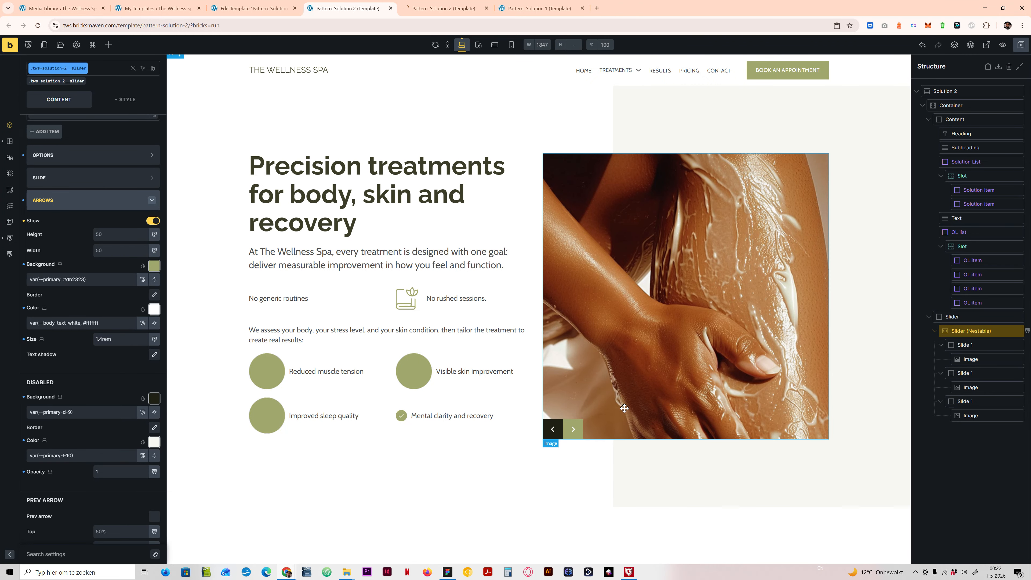
# Step: Preview the template on the front end and go forward and back through the slides to check the arrow styling
pyautogui.click(445, 8)
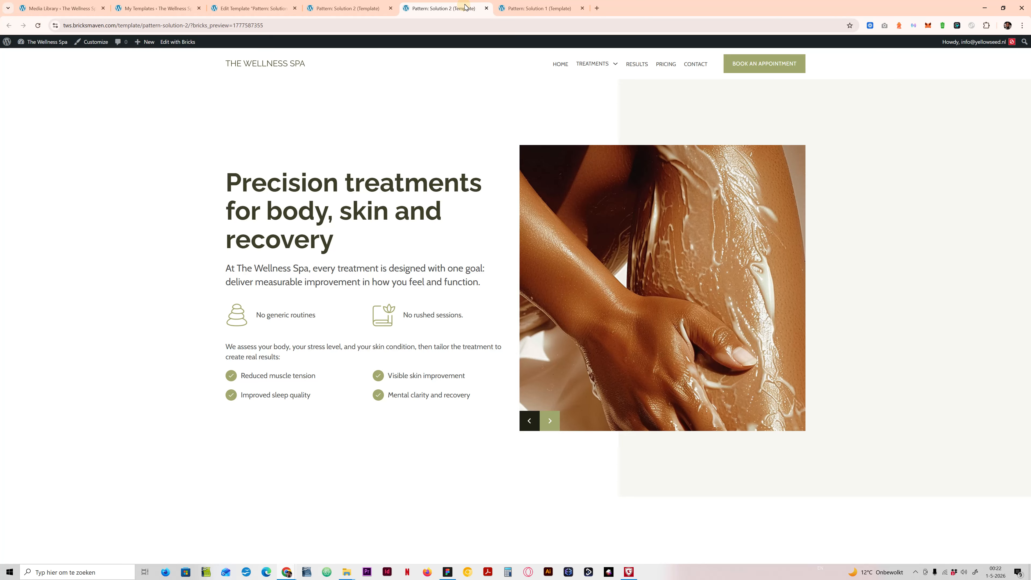
pyautogui.click(550, 422)
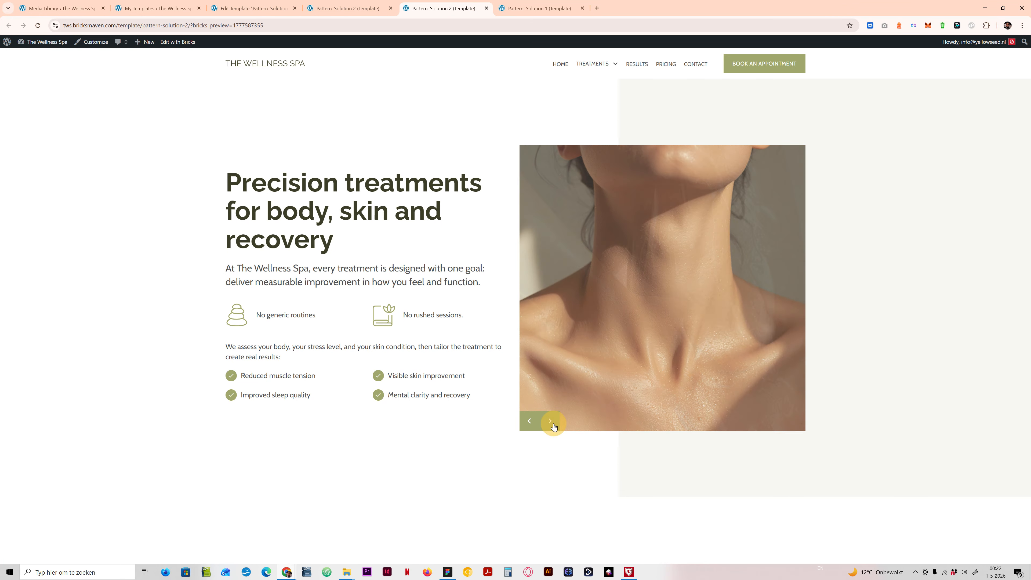
pyautogui.click(550, 422)
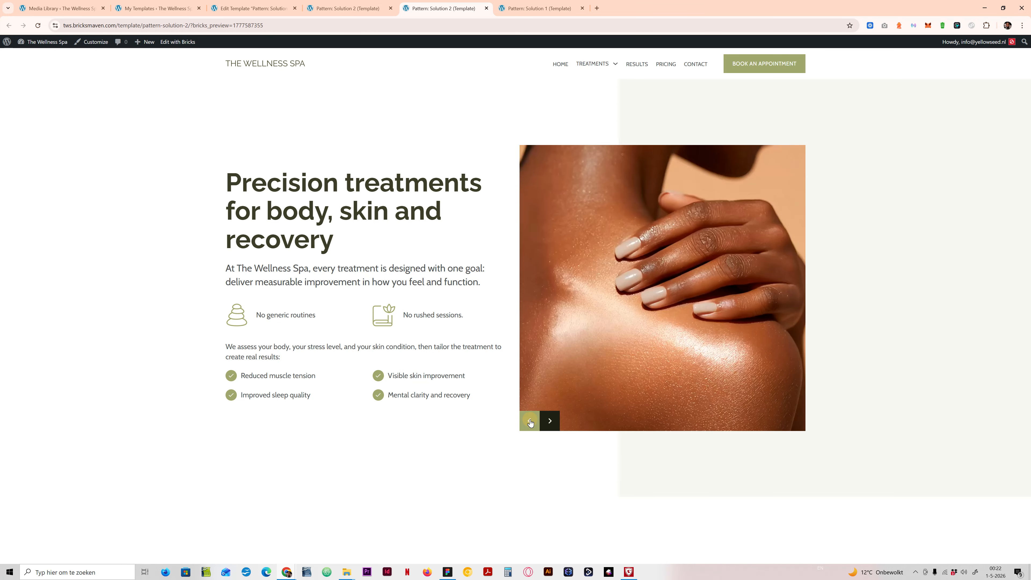
pyautogui.click(529, 422)
pyautogui.click(529, 421)
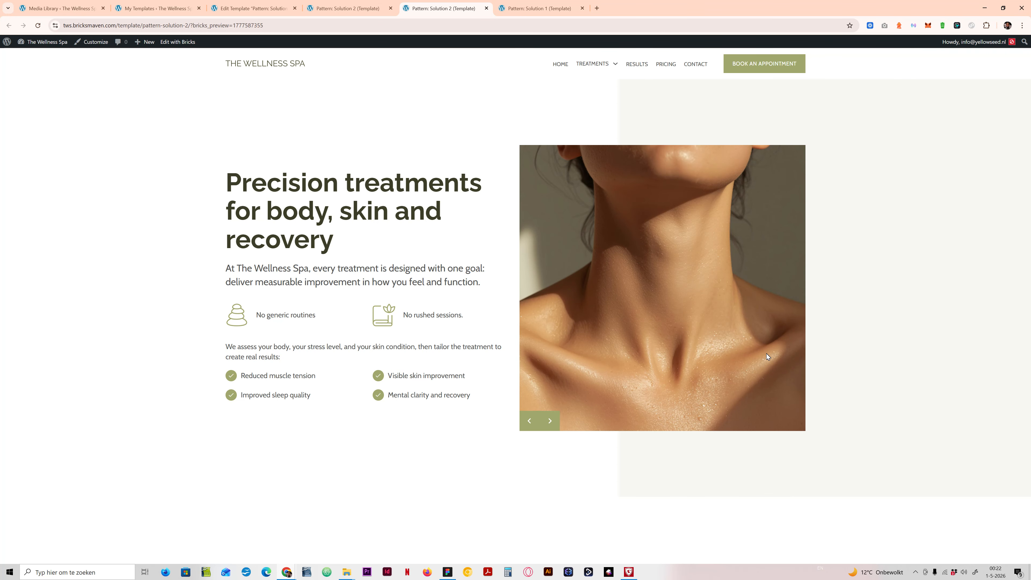
# Step: Inspect the section in the builder at the tablet portrait and 766 px breakpoints, and return to the desktop base breakpoint
pyautogui.click(324, 5)
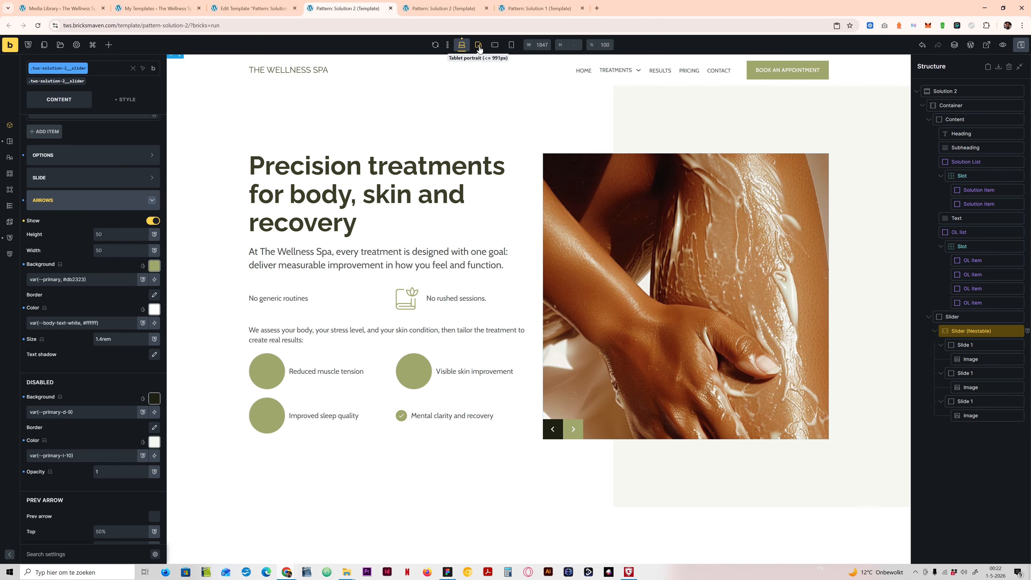
pyautogui.click(478, 43)
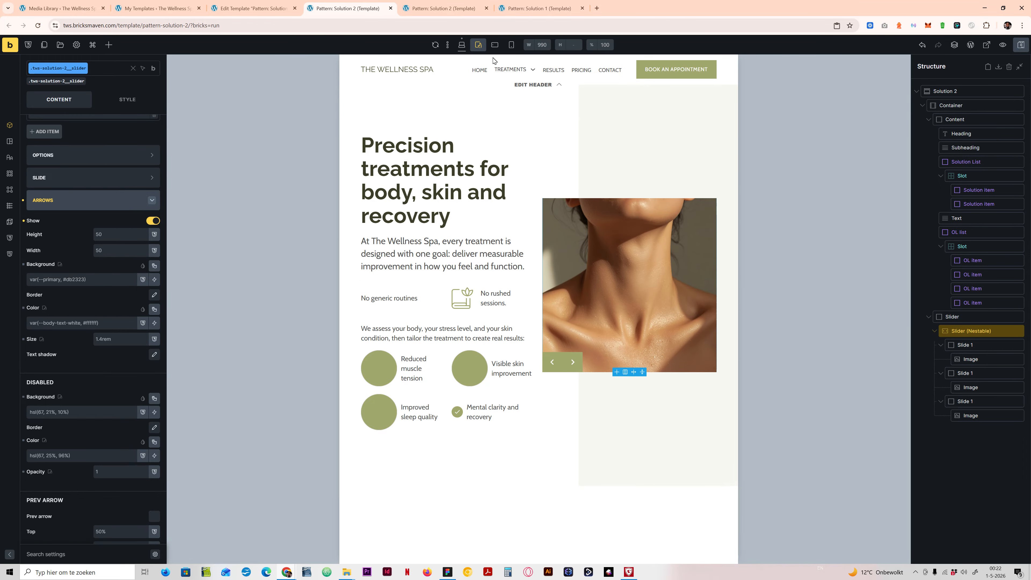
pyautogui.click(493, 46)
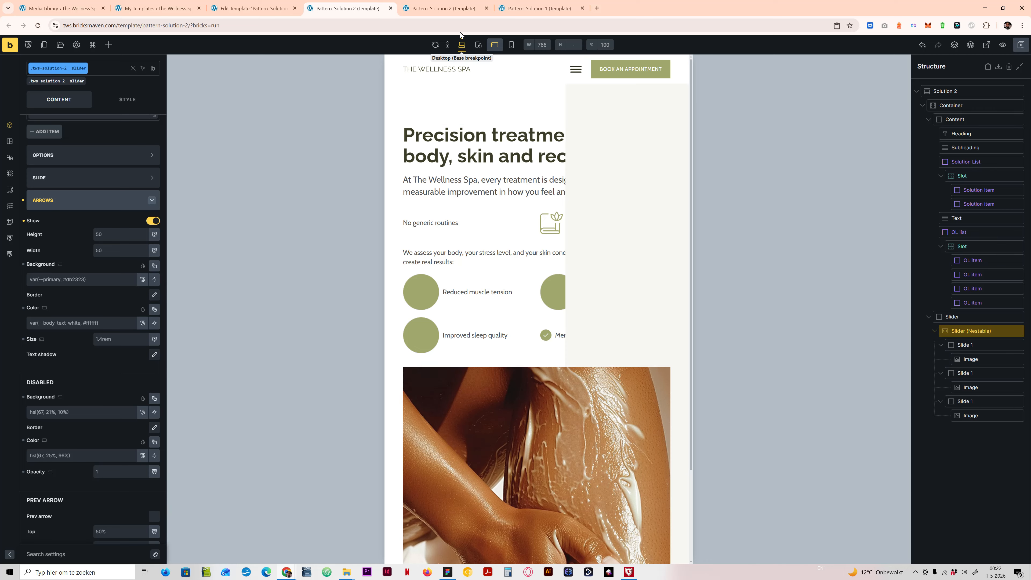
pyautogui.click(465, 47)
# Step: Set the isolation of the Solution 2 section to isolate in its layout styles
pyautogui.click(207, 131)
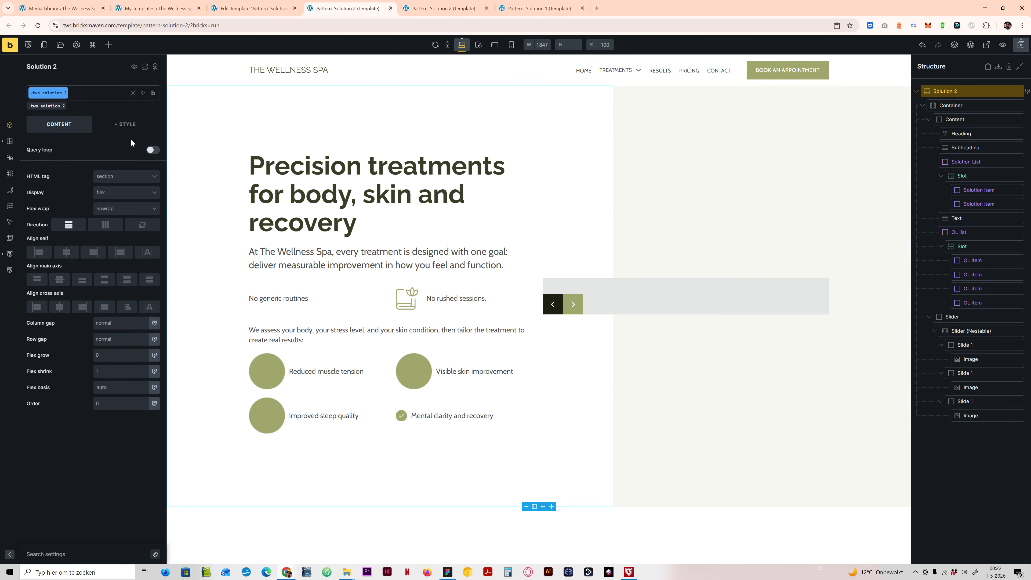
pyautogui.click(130, 128)
pyautogui.click(97, 155)
pyautogui.scroll(-10, 101, 413)
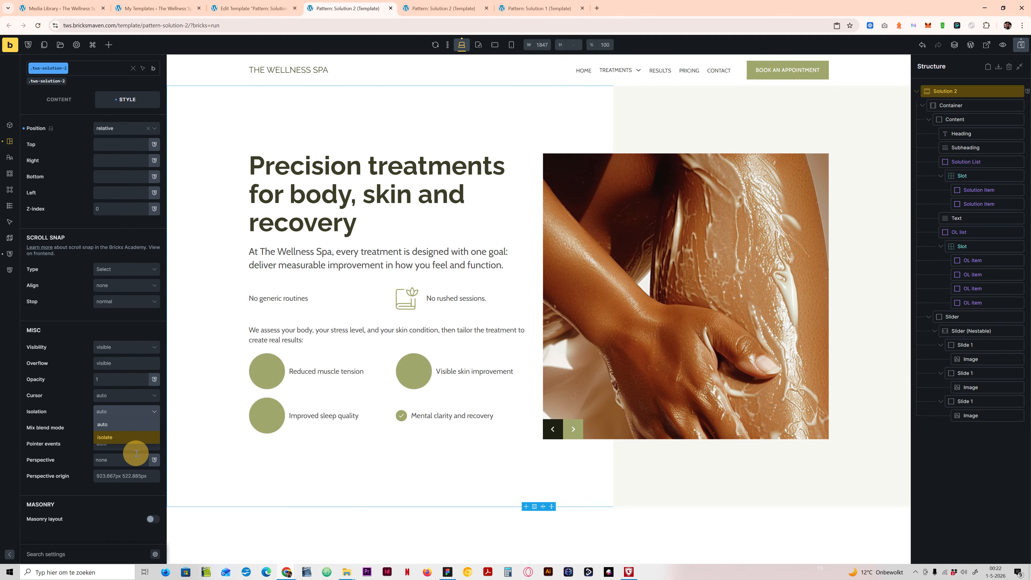
pyautogui.scroll(10, 98, 372)
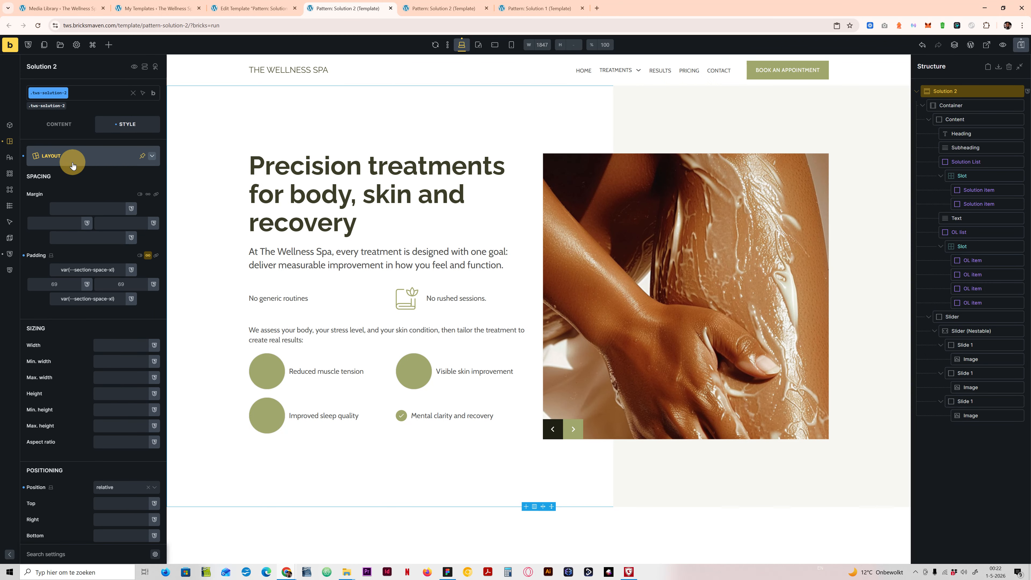
# Step: Add z-index:-1; below background-color in the ::before rule of the Solution 2 section's custom CSS
pyautogui.click(73, 164)
pyautogui.click(76, 320)
pyautogui.click(182, 253)
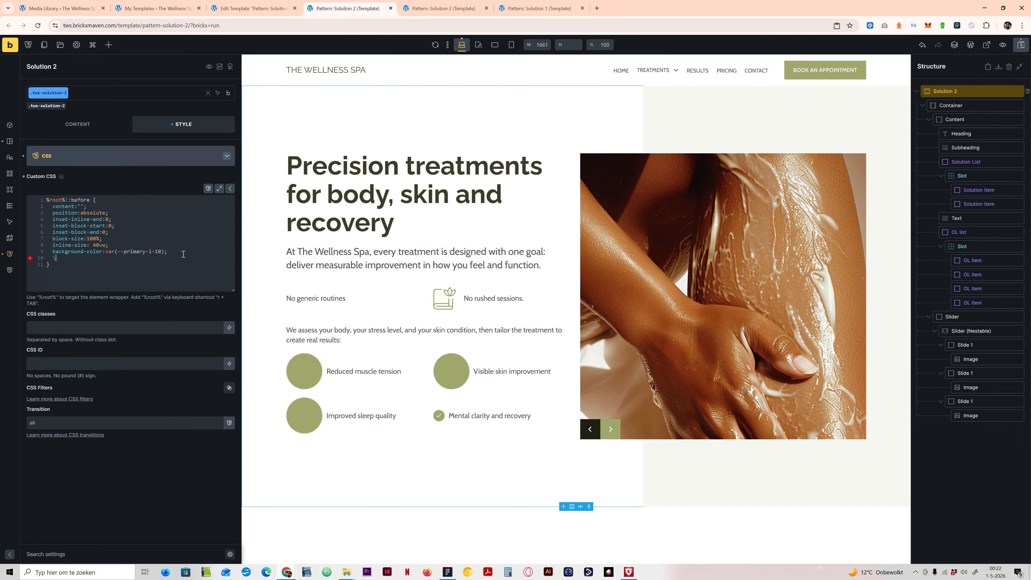
pyautogui.write('z-index:-1')
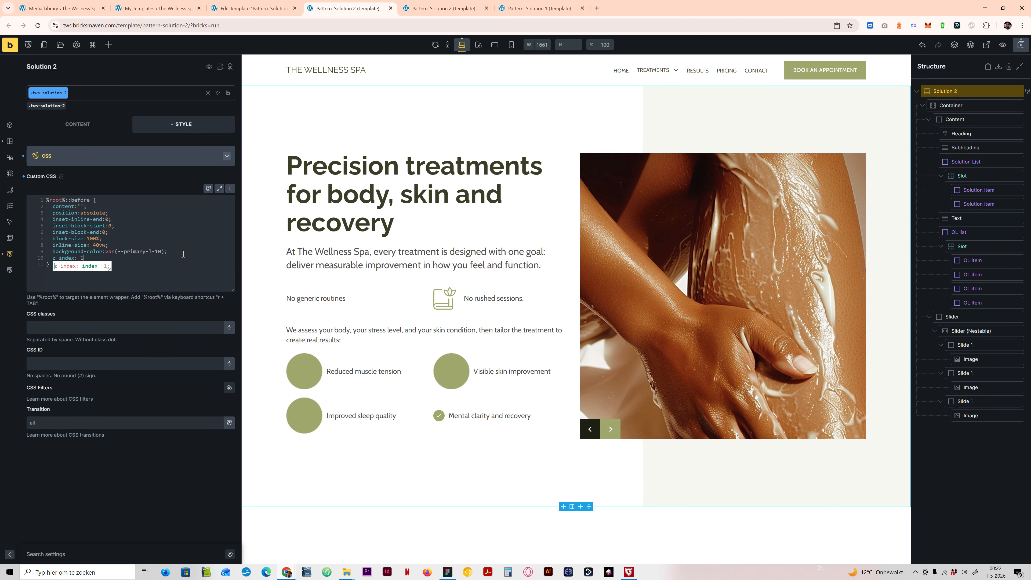
pyautogui.write(';')
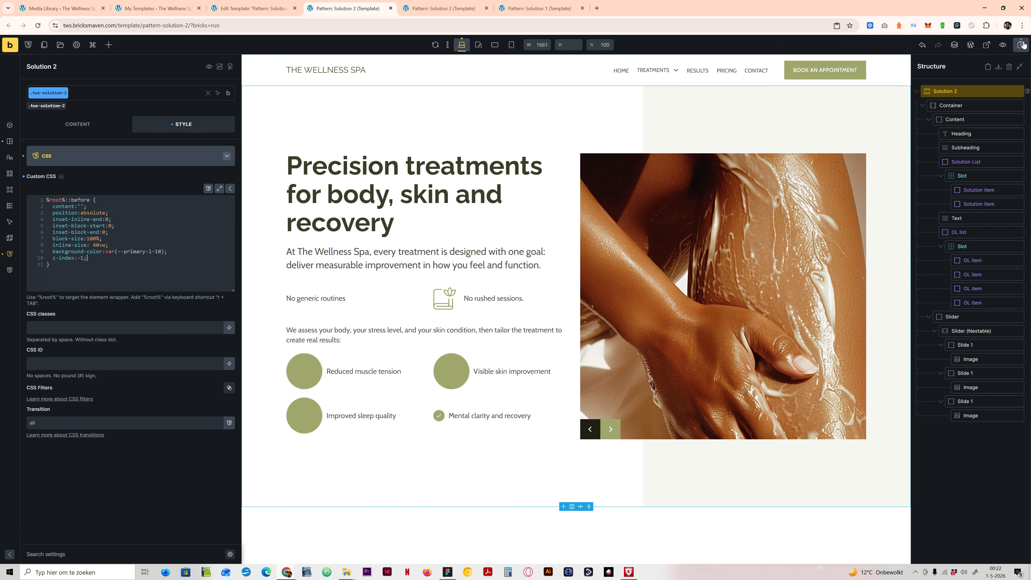
# Step: Inspect the Solution 2 section at the tablet portrait, mobile landscape and mobile portrait breakpoints
pyautogui.click(478, 45)
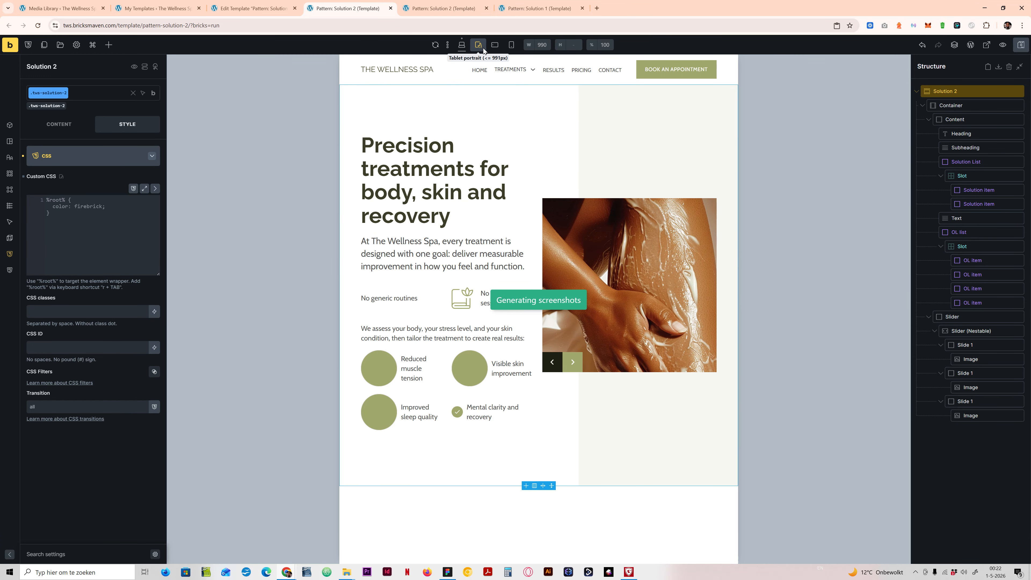
pyautogui.click(494, 44)
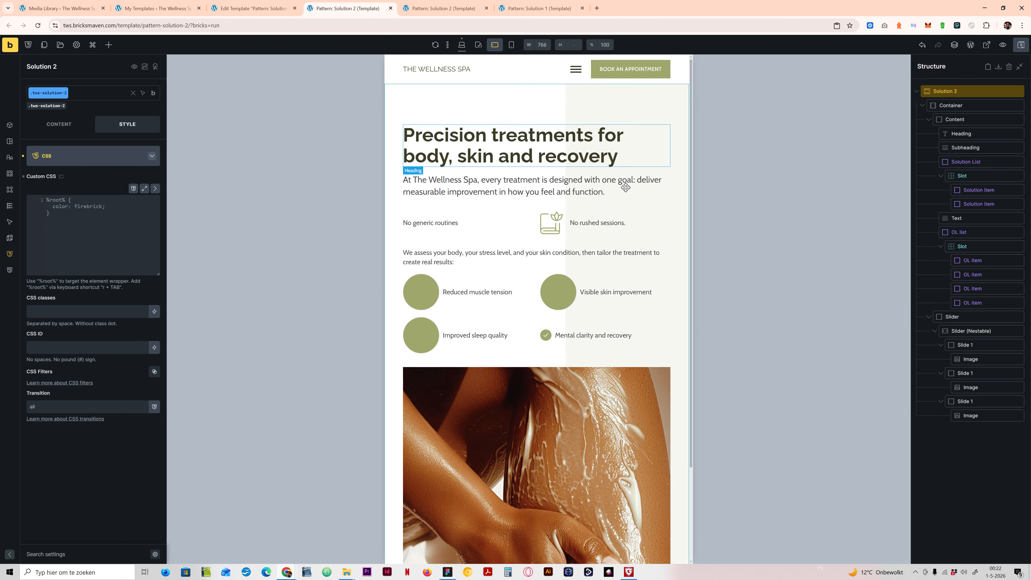
pyautogui.scroll(-3, 629, 366)
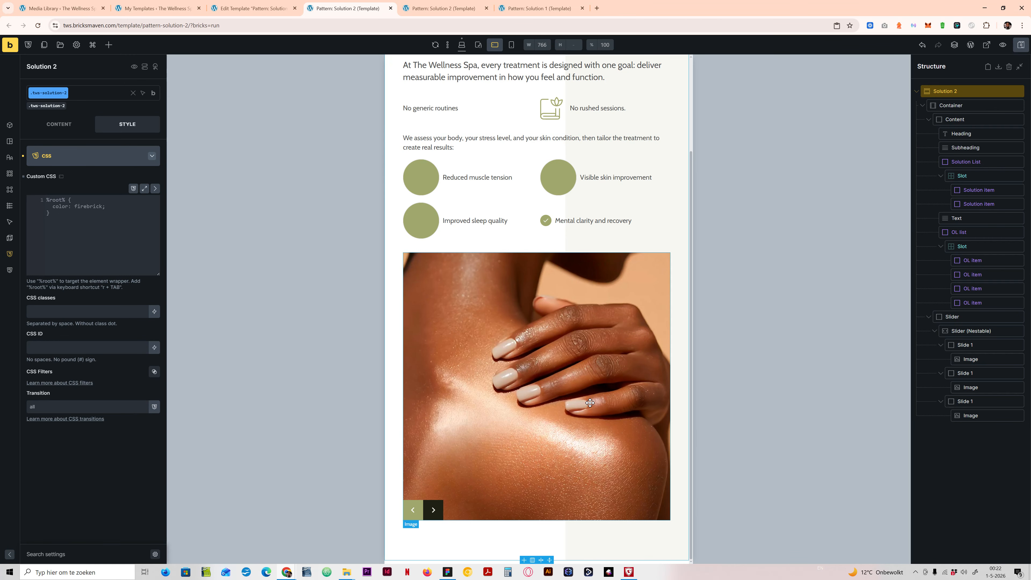
pyautogui.scroll(3, 505, 367)
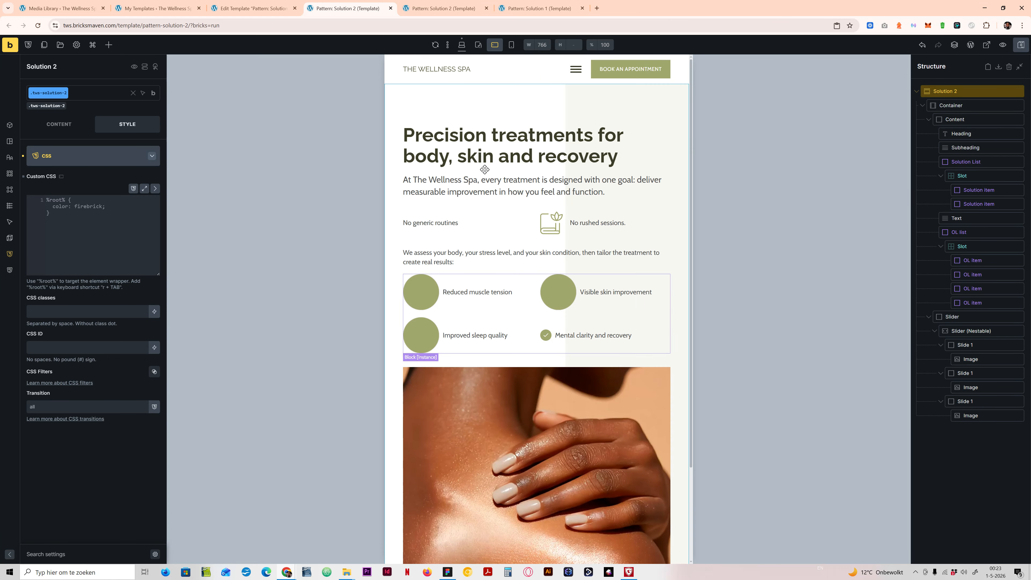
pyautogui.click(512, 45)
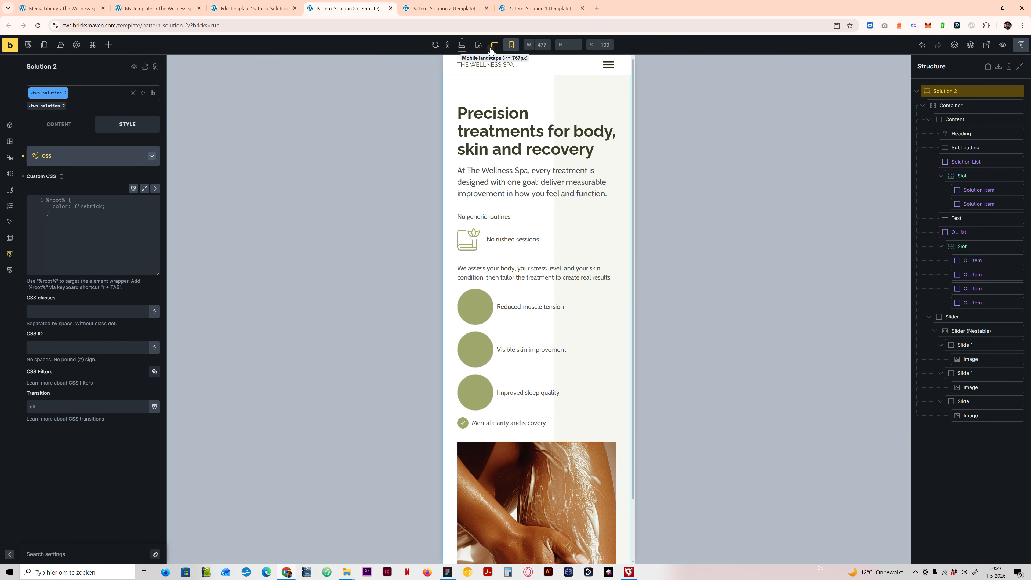
pyautogui.click(495, 44)
pyautogui.click(479, 45)
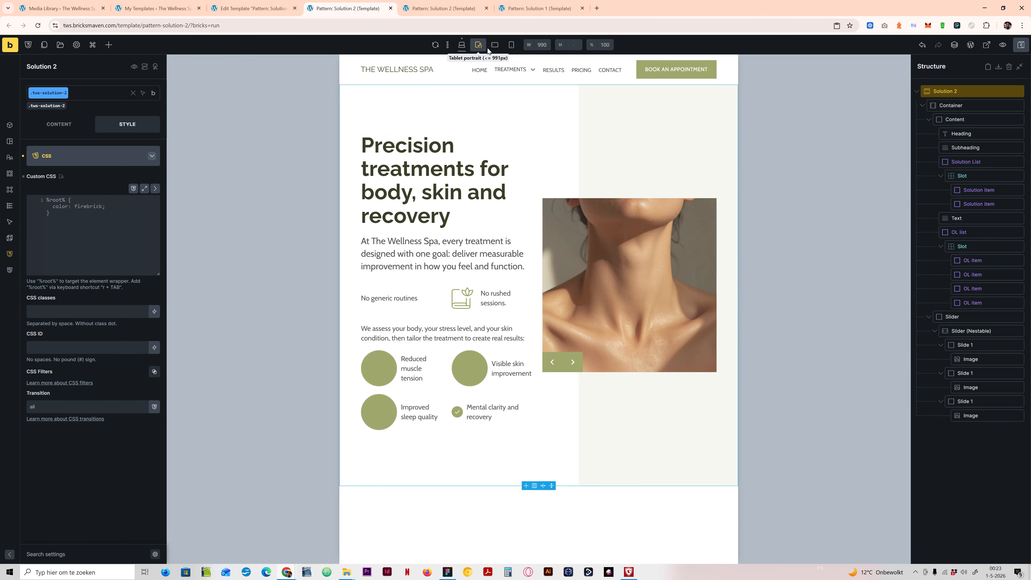
# Step: Copy the container's grid template columns value var(--grid-1, repeat(1, minmax(0, 1fr))) from mobile landscape to the tablet portrait breakpoint
pyautogui.click(494, 44)
pyautogui.click(968, 107)
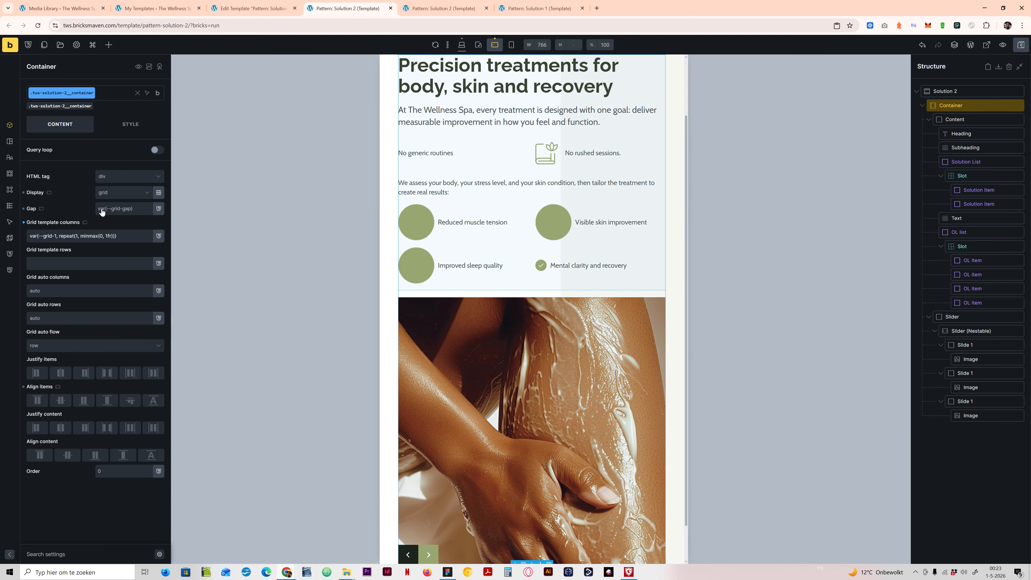
pyautogui.moveTo(124, 236); pyautogui.dragTo(8, 239)
pyautogui.hotkey('ctrl', 'c')
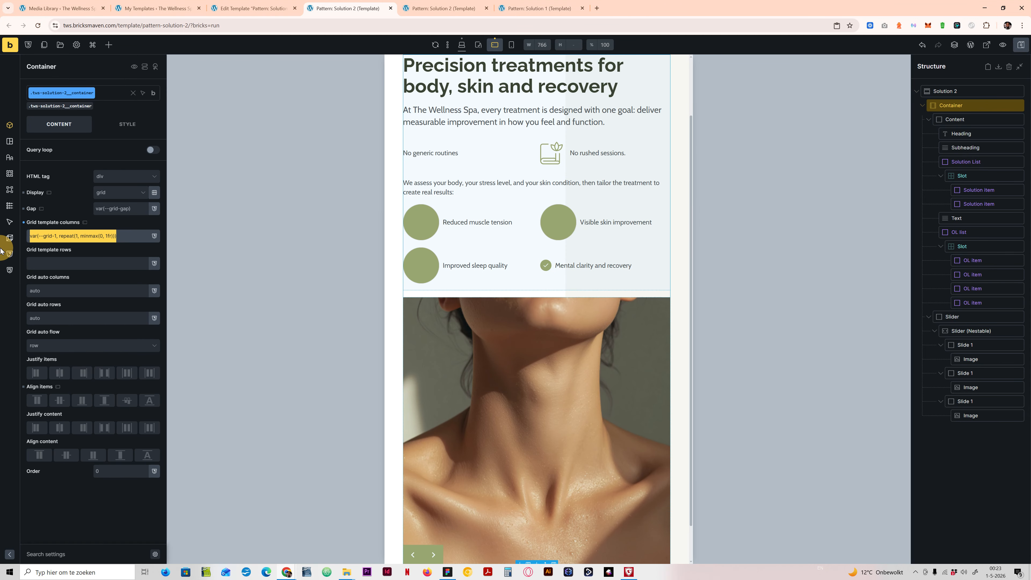
pyautogui.click(479, 45)
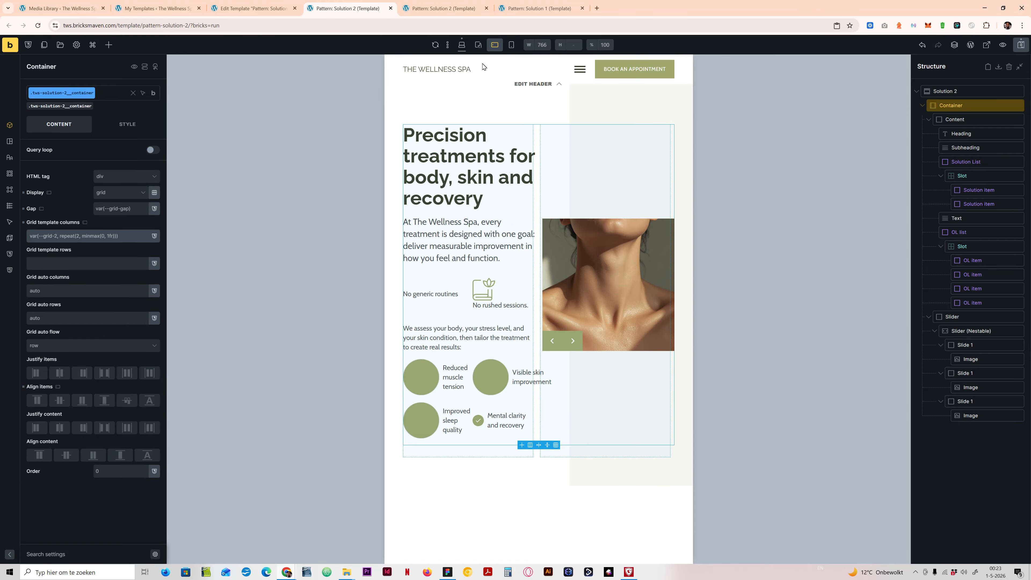
pyautogui.hotkey('ctrl', 'v')
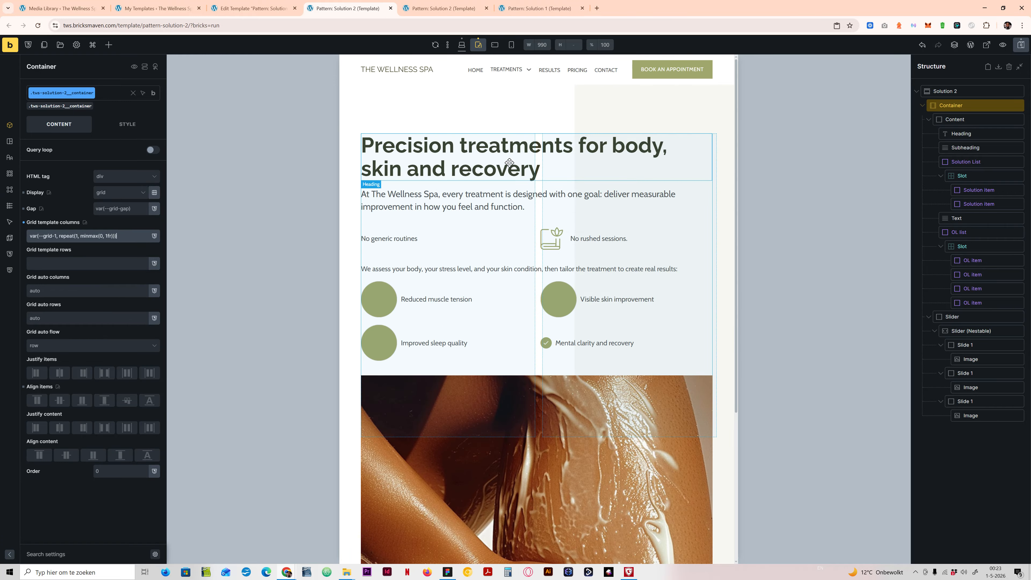
# Step: Examine the single-column layout from heading to slider at tablet portrait and at the mobile breakpoints
pyautogui.scroll(-5, 539, 362)
pyautogui.scroll(4, 537, 363)
pyautogui.scroll(-3, 538, 363)
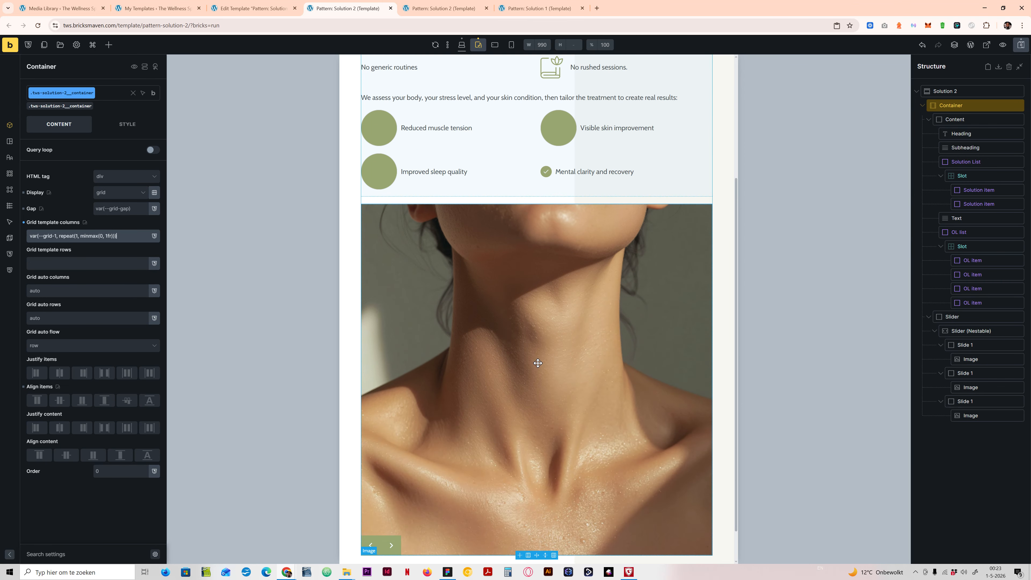
pyautogui.scroll(5, 536, 361)
pyautogui.click(495, 45)
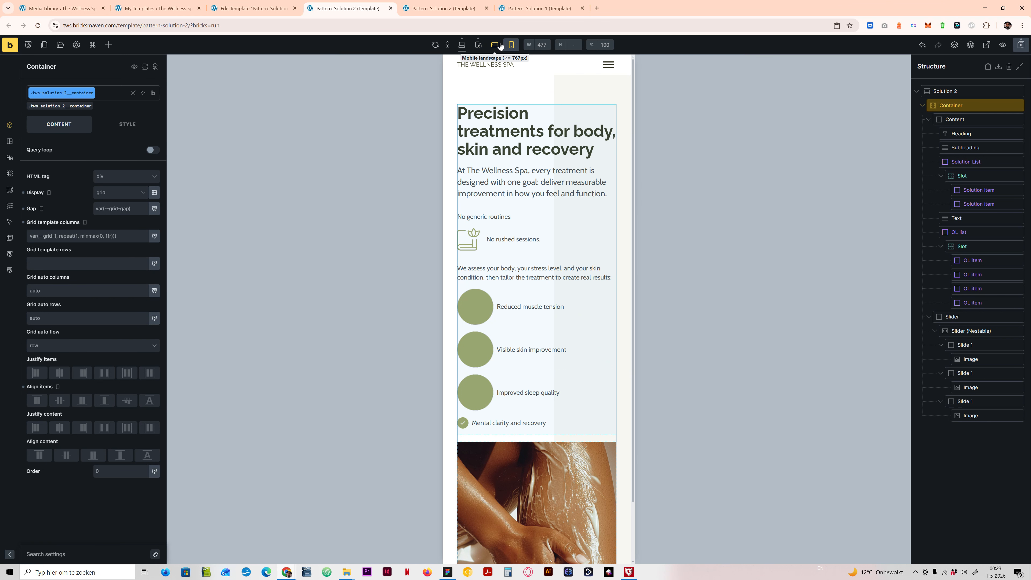
pyautogui.scroll(-2, 557, 361)
pyautogui.scroll(2, 561, 443)
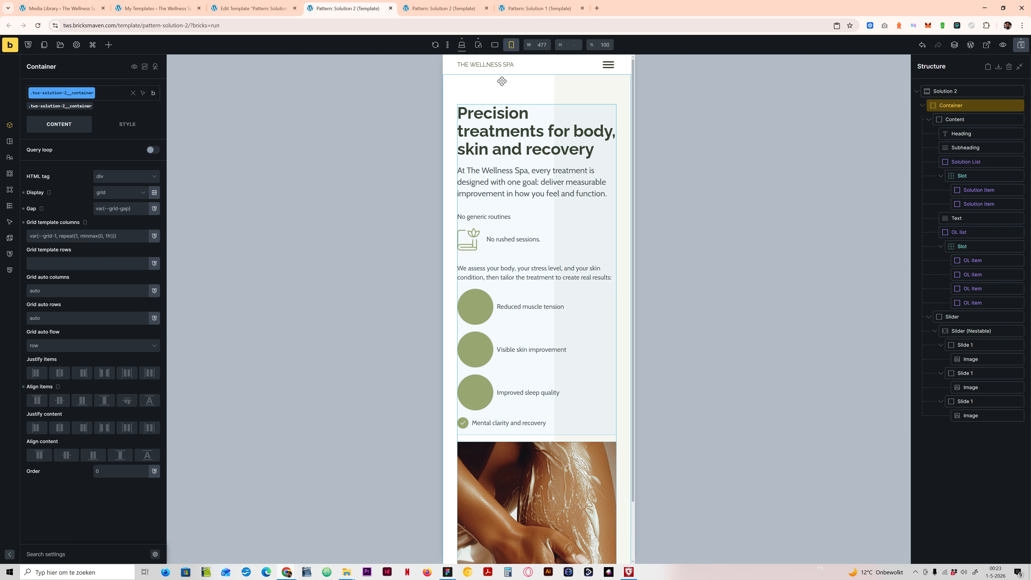
pyautogui.click(462, 45)
pyautogui.click(943, 91)
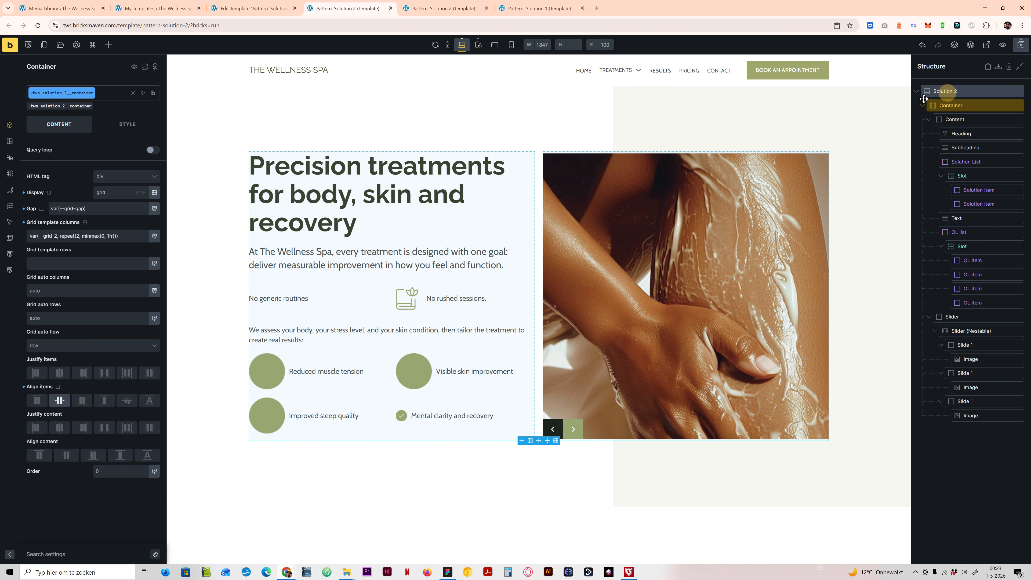
pyautogui.click(122, 124)
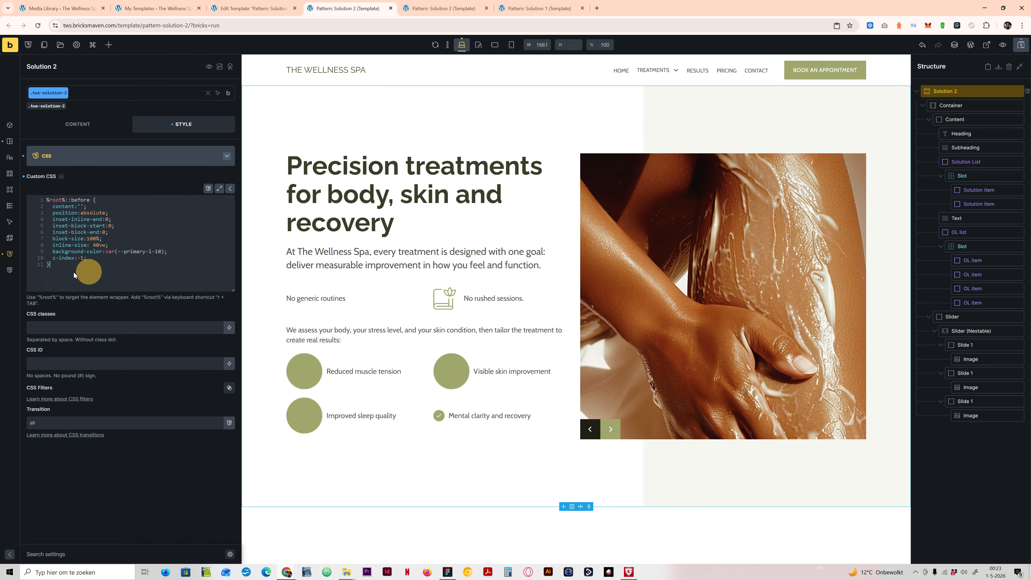
pyautogui.write('}')
pyautogui.click(79, 198)
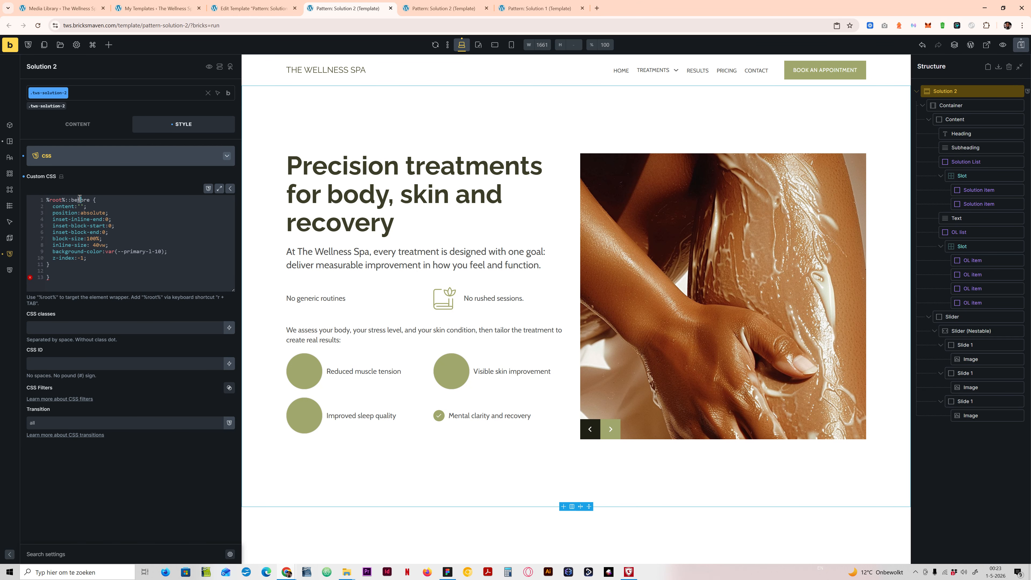
pyautogui.press('Home')
pyautogui.press('Return')
pyautogui.press('Return')
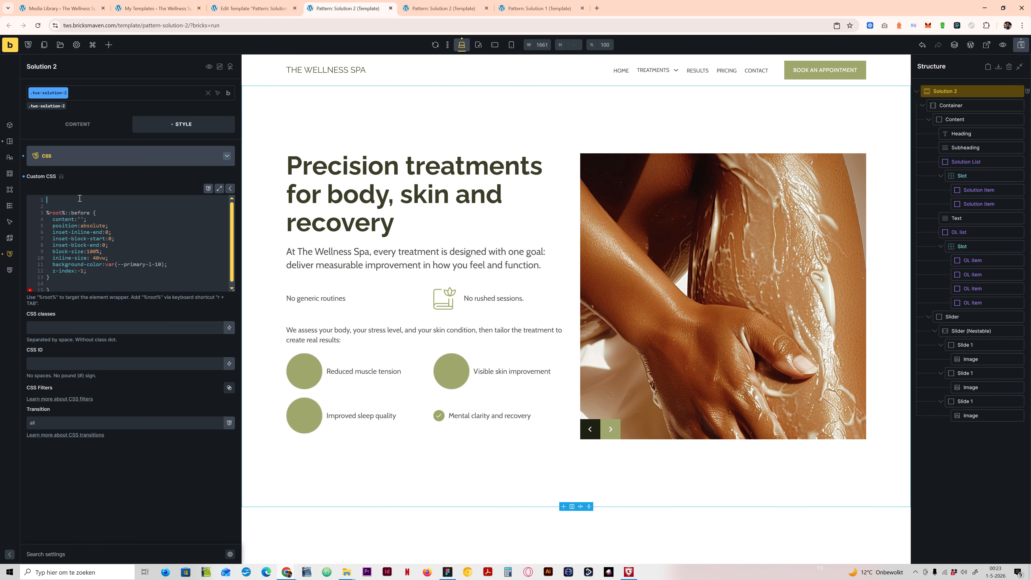
pyautogui.press('Up')
pyautogui.write('@media')
pyautogui.write('x) {')
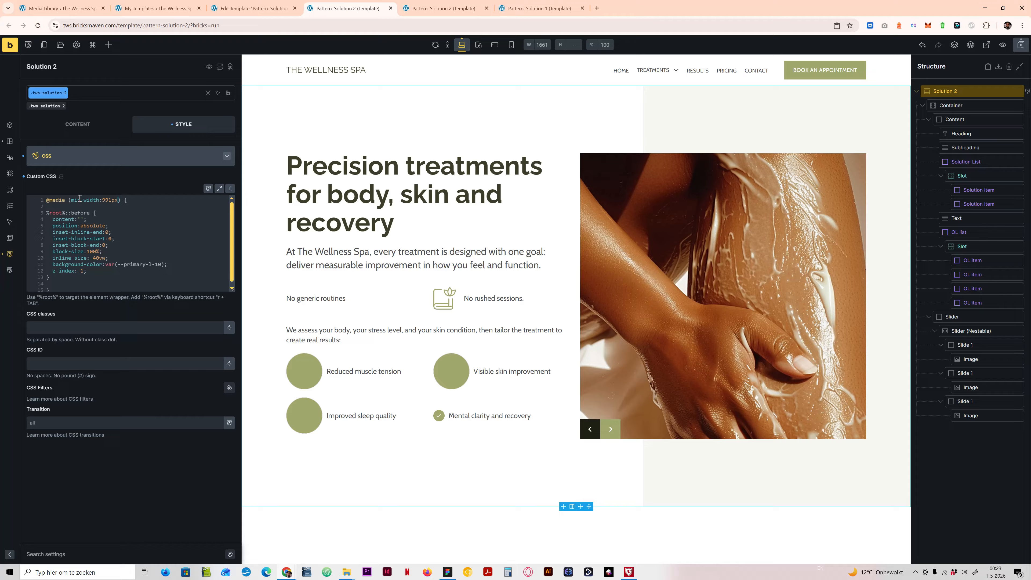
# Step: Duplicate the whole media query block below the original and change the copy's condition to max-width:991px
pyautogui.moveTo(64, 288); pyautogui.dragTo(54, 179)
pyautogui.write("@media (min-width:991px) {  %root%::before {   content:'';   position:absolute;   inset-inline-end:0;   inset-block-start:0;   inset-block-end:0;   block-size:100%;   inline-size: 40vw;   background-color:var(--primary-l-10);   z-index:-1; }  }")
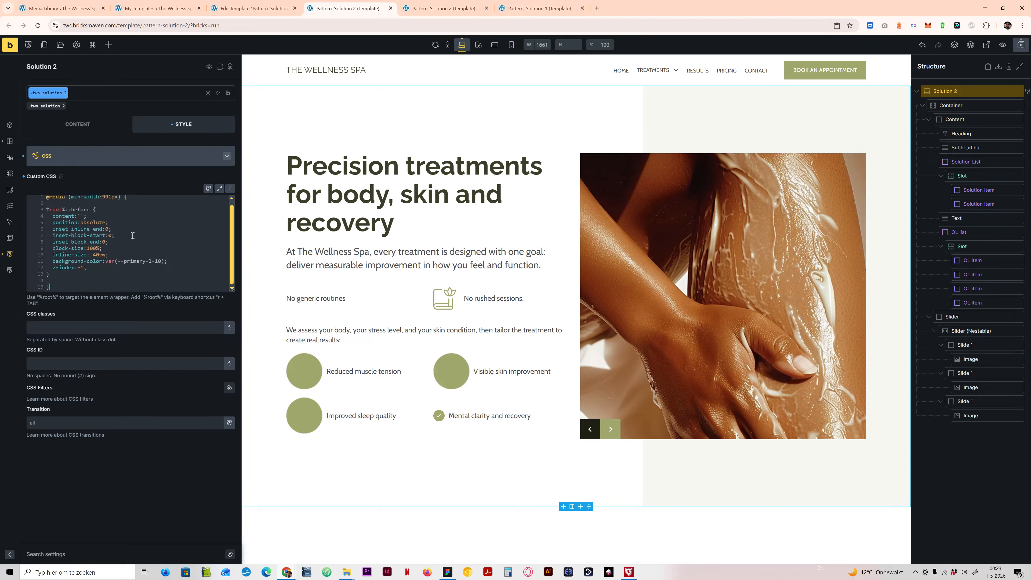
pyautogui.press('Return')
pyautogui.press('Return')
pyautogui.write("@media (min-width:991px) {  %root%::before {   content:'';   position:absolute;   inset-inline-end:0;   inset-block-start:0;   inset-block-end:0;   block-size:100%;   inline-size: 40vw;   background-color:var(--primary-l-10);   z-index:-1; }  }")
pyautogui.scroll(2, 122, 210)
pyautogui.doubleClick(76, 237)
pyautogui.write('max')
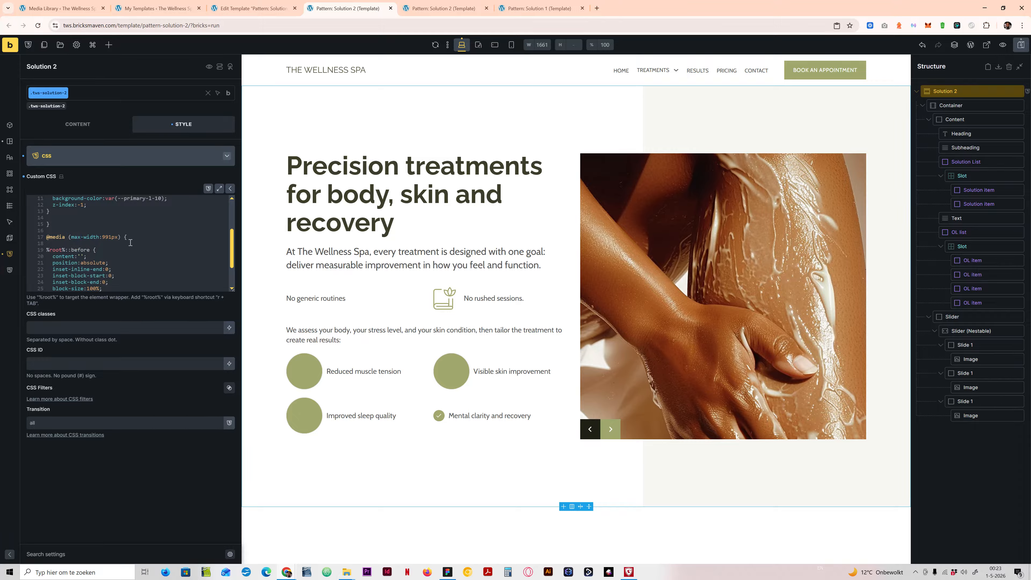
# Step: Delete the content, position, background-color and z-index declarations from the ::before rule in the max-width:991px query
pyautogui.scroll(-2, 110, 249)
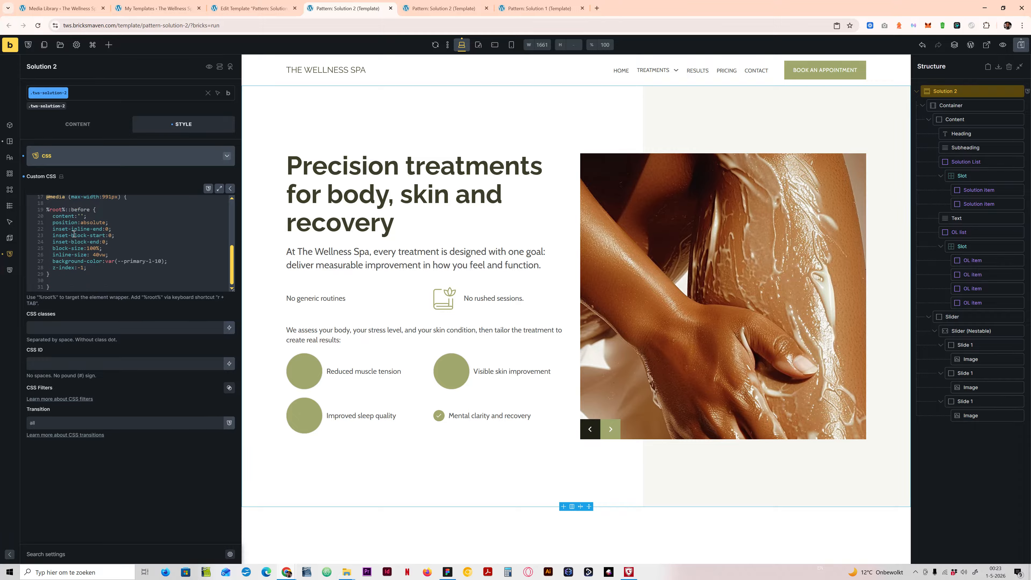
pyautogui.moveTo(108, 222); pyautogui.dragTo(39, 213)
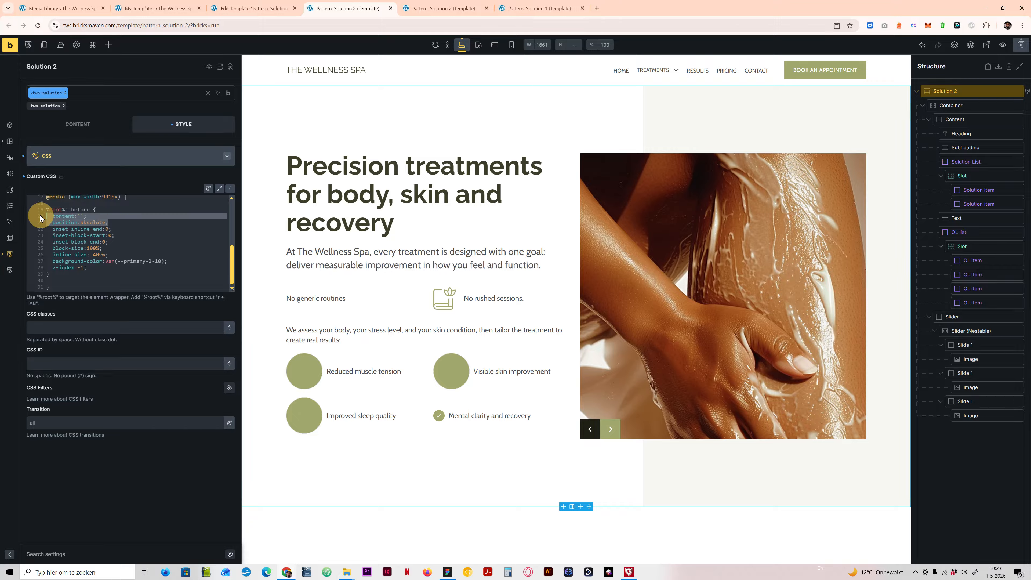
pyautogui.press('BackSpace')
pyautogui.press('BackSpace')
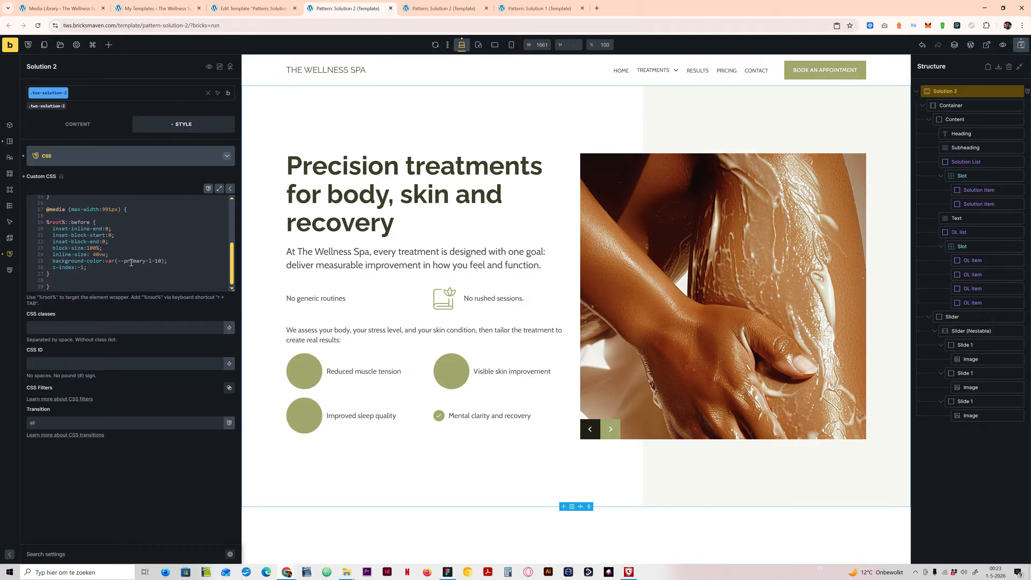
pyautogui.moveTo(169, 262); pyautogui.dragTo(5, 267)
pyautogui.press('BackSpace')
pyautogui.press('BackSpace')
pyautogui.moveTo(96, 268); pyautogui.dragTo(33, 267)
pyautogui.press('BackSpace')
pyautogui.press('BackSpace')
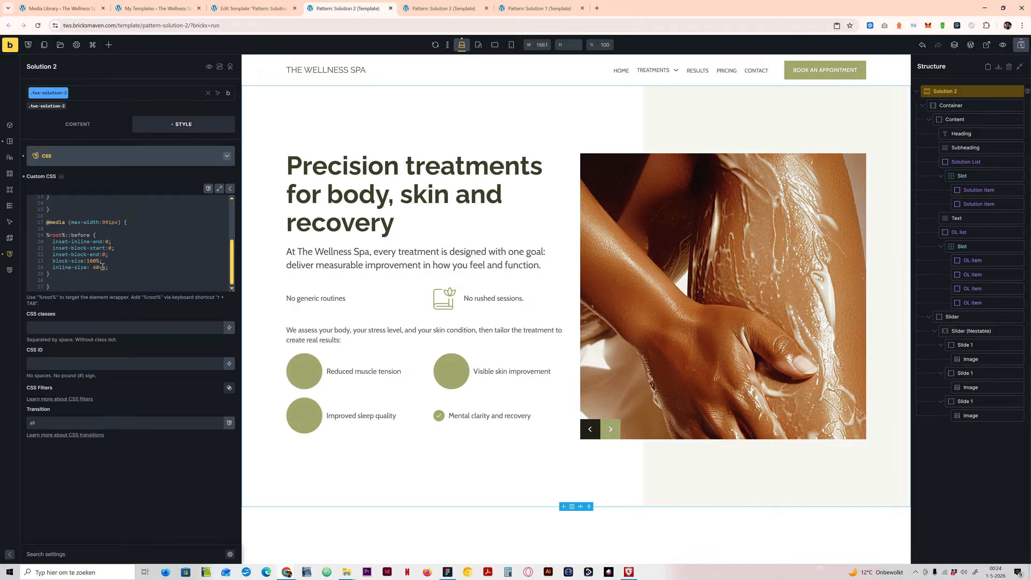
# Step: Set block-size to 40vw and inline-size to 100% in the max-width:991px ::before rule
pyautogui.moveTo(99, 262); pyautogui.dragTo(88, 262)
pyautogui.moveTo(105, 268); pyautogui.dragTo(94, 269)
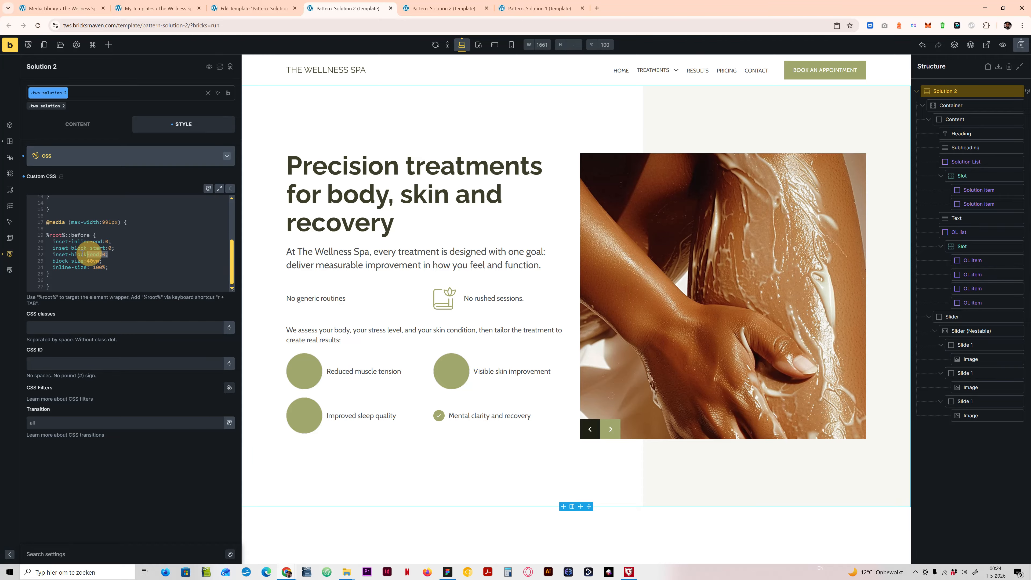
# Step: Add inset-inline-start:0; and set inset-block-start to unset in the max-width:991px ::before rule, and save the template
pyautogui.click(115, 240)
pyautogui.moveTo(115, 240); pyautogui.dragTo(50, 243)
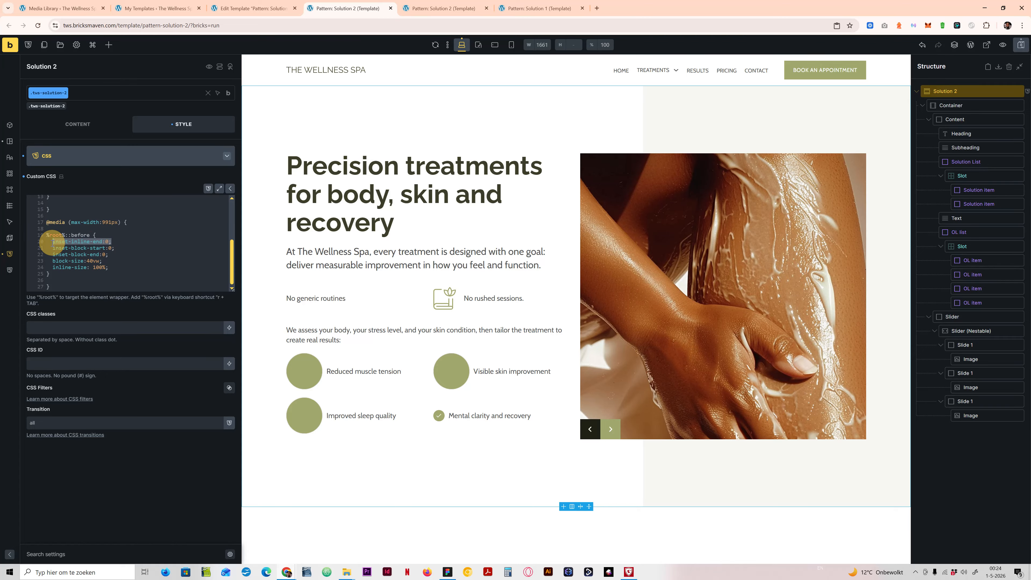
pyautogui.click(123, 249)
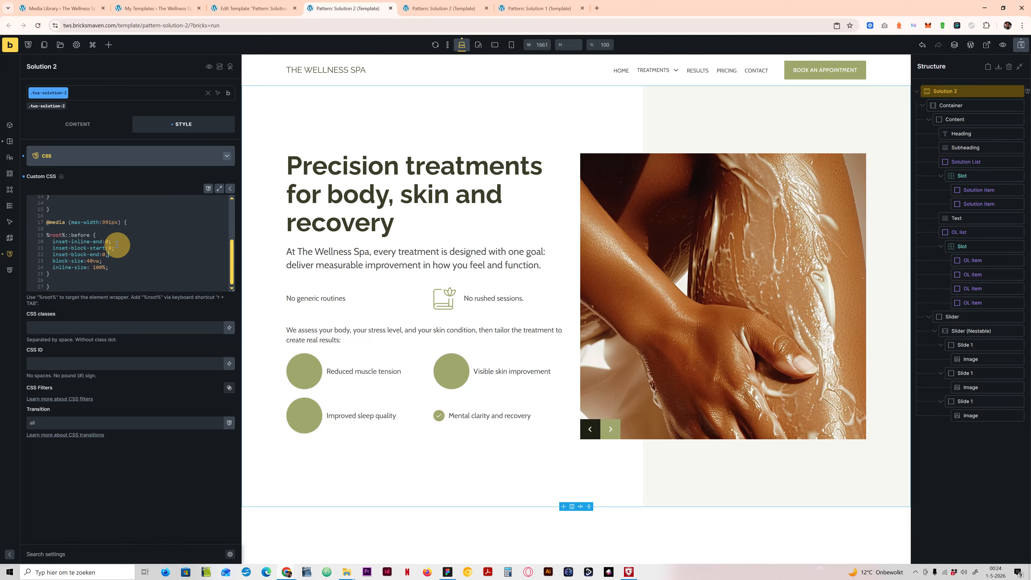
pyautogui.moveTo(115, 242); pyautogui.dragTo(53, 242)
pyautogui.hotkey('ctrl', 'c')
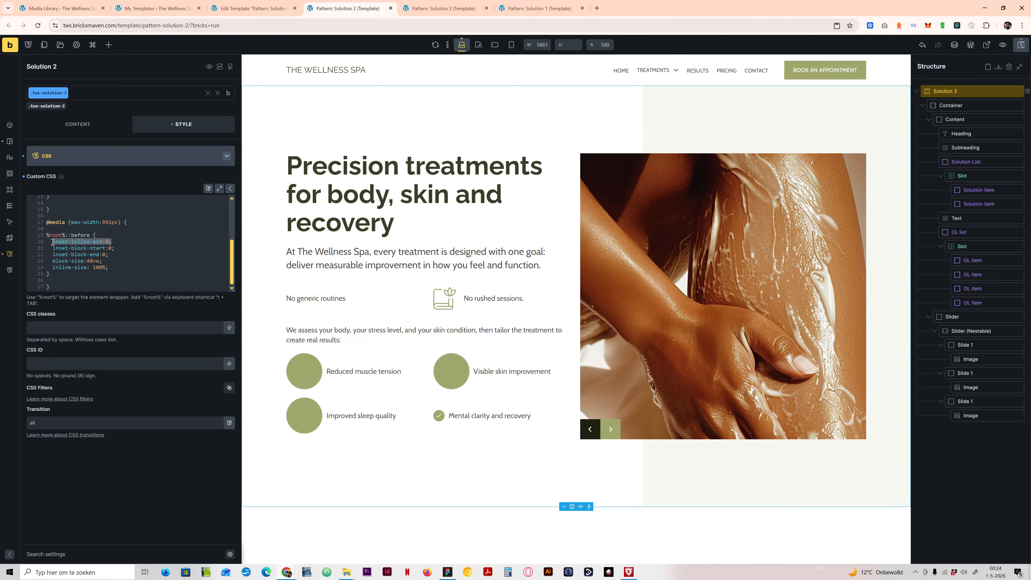
pyautogui.press('End')
pyautogui.press('Return')
pyautogui.hotkey('ctrl', 'v')
pyautogui.moveTo(103, 241); pyautogui.dragTo(94, 243)
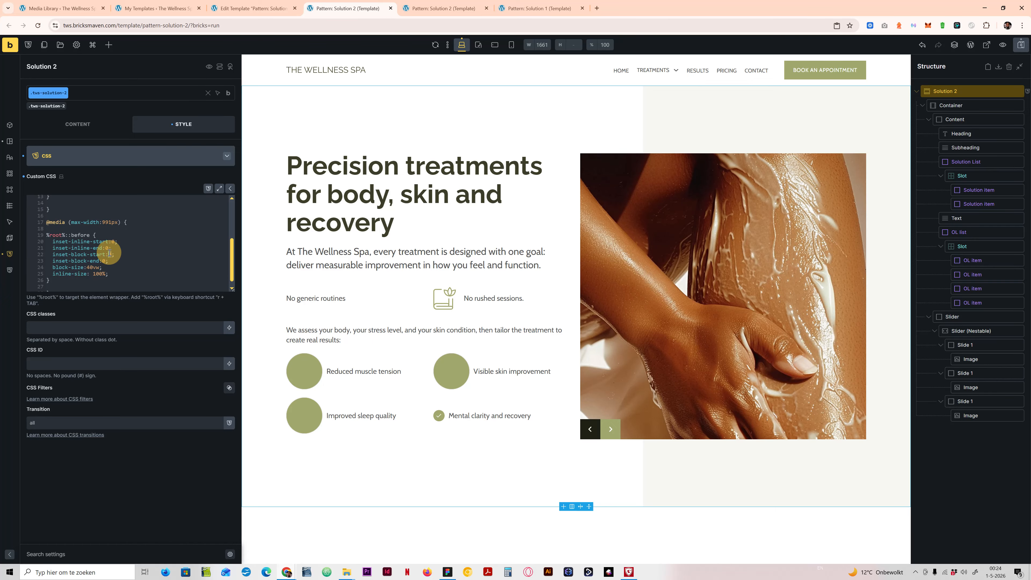
pyautogui.doubleClick(110, 254)
pyautogui.click(1021, 45)
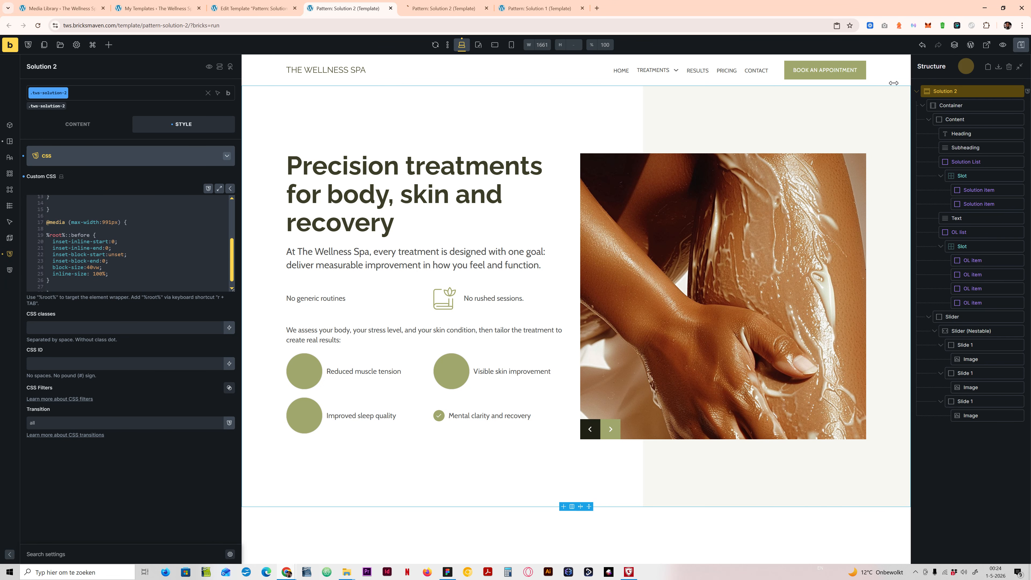
# Step: Inspect the background panel behind the slider at tablet portrait, and return to the desktop custom CSS to review the max-width:991px rule
pyautogui.click(486, 49)
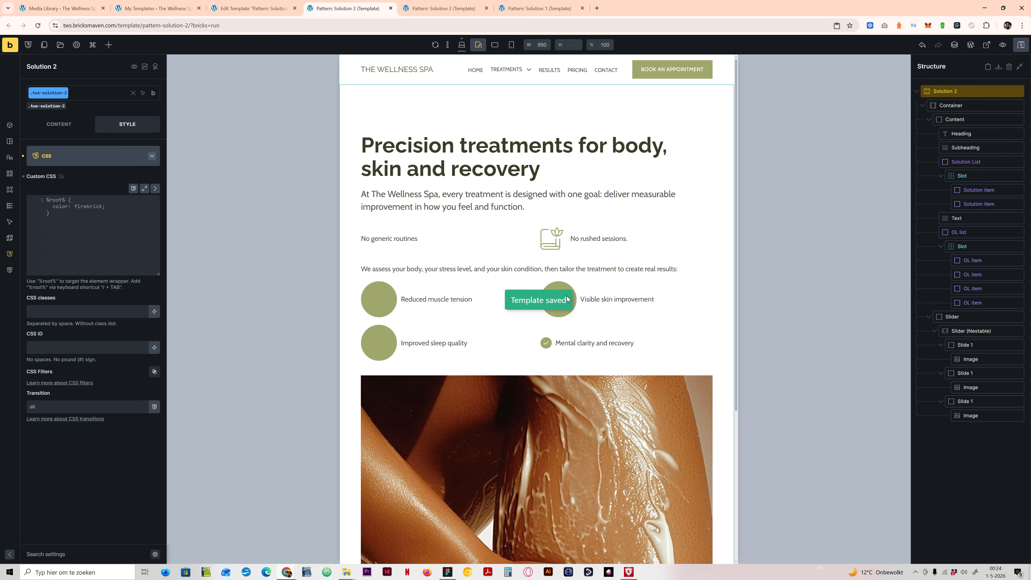
pyautogui.scroll(-2, 557, 300)
pyautogui.scroll(-3, 594, 345)
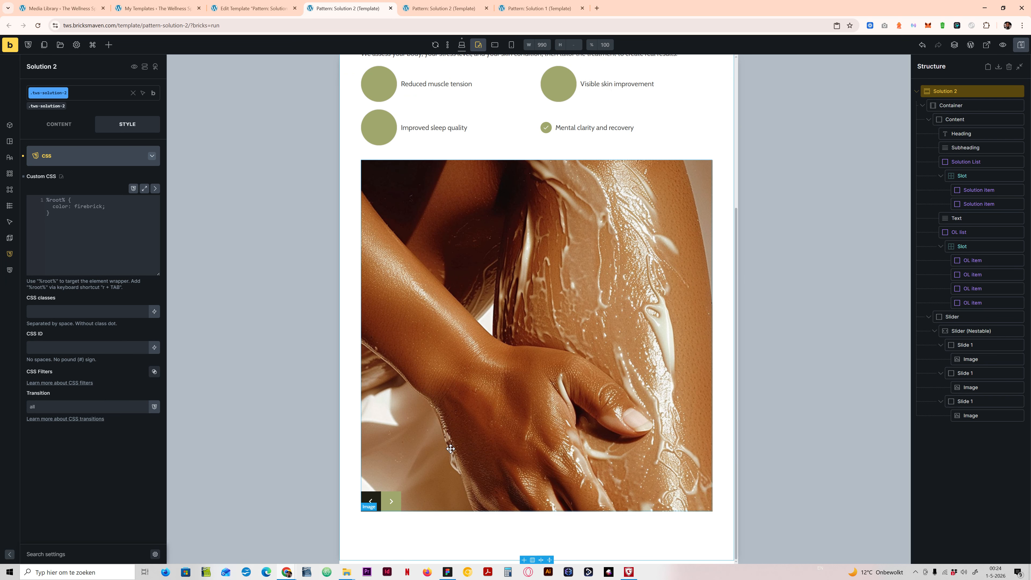
pyautogui.scroll(3, 445, 335)
pyautogui.scroll(-3, 446, 334)
pyautogui.scroll(5, 444, 334)
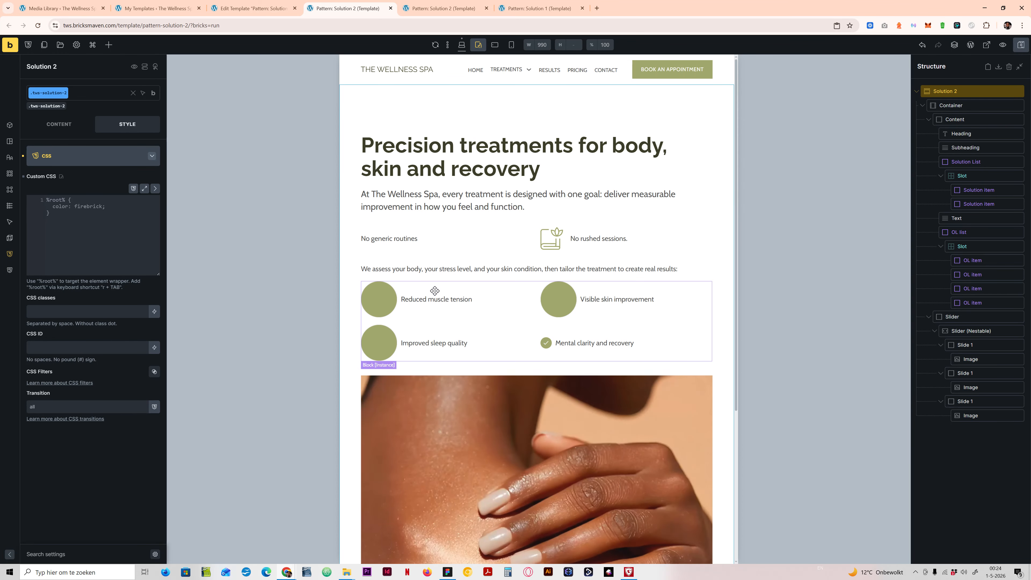
pyautogui.click(462, 45)
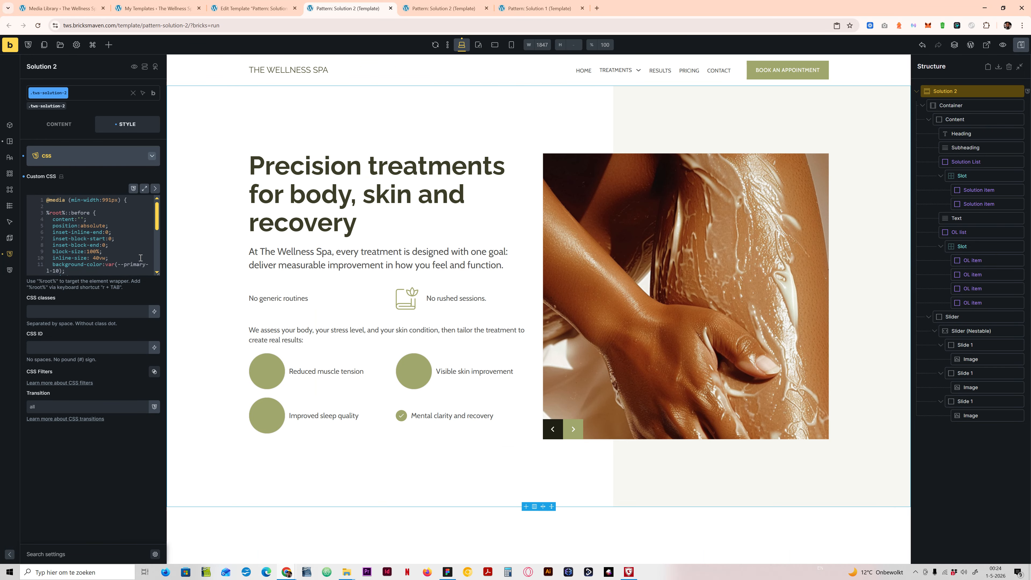
pyautogui.scroll(-4, 150, 264)
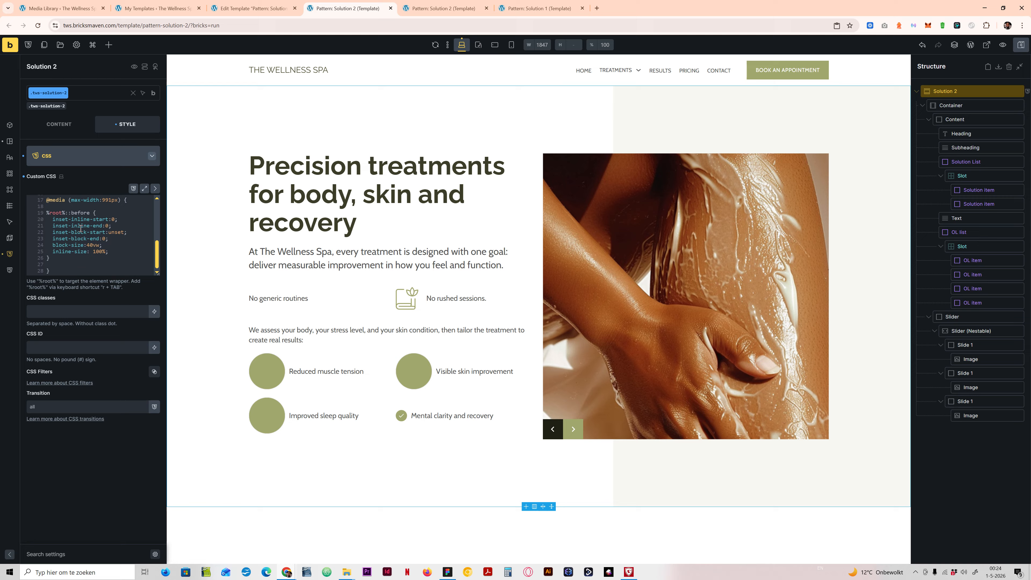
# Step: Copy background-color:var(--primary-l-10) and z-index:-1 from the min-width:991px ::before rule to the end of the max-width:991px ::before rule
pyautogui.scroll(4, 94, 246)
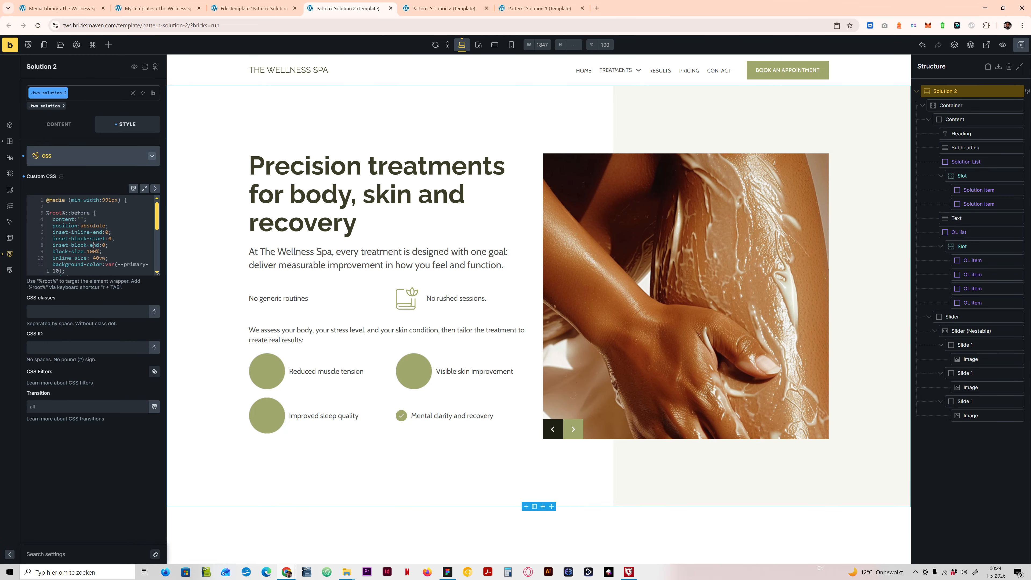
pyautogui.scroll(2, 91, 246)
pyautogui.moveTo(157, 274); pyautogui.dragTo(157, 276)
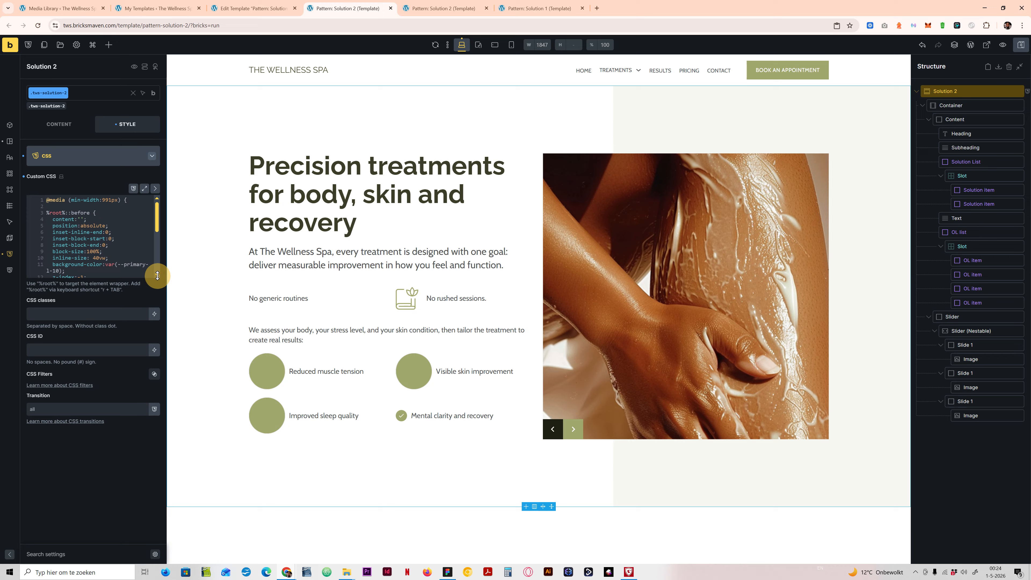
pyautogui.scroll(-1, 117, 263)
pyautogui.click(57, 223)
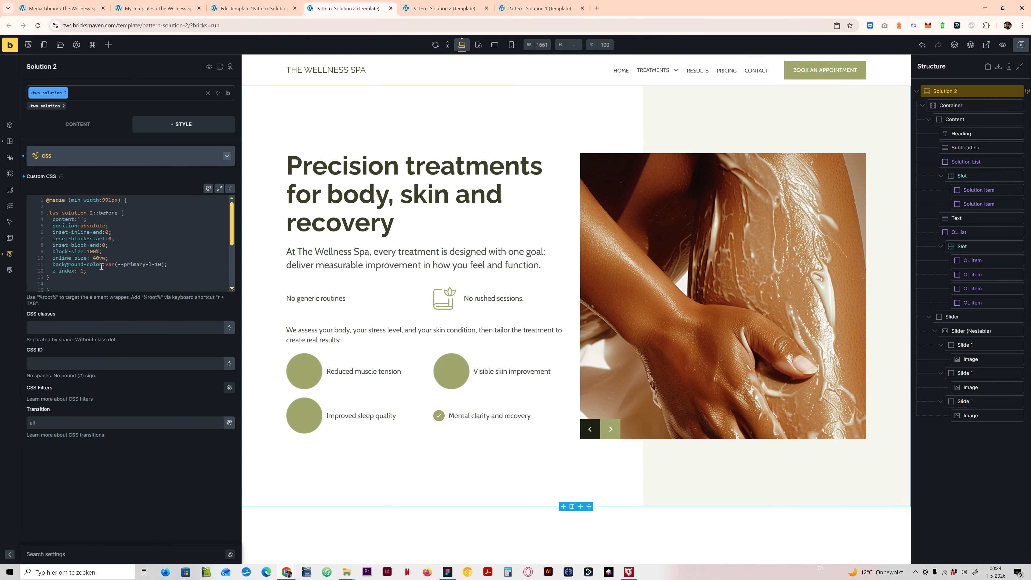
pyautogui.moveTo(95, 271); pyautogui.dragTo(50, 263)
pyautogui.hotkey('ctrl', 'c')
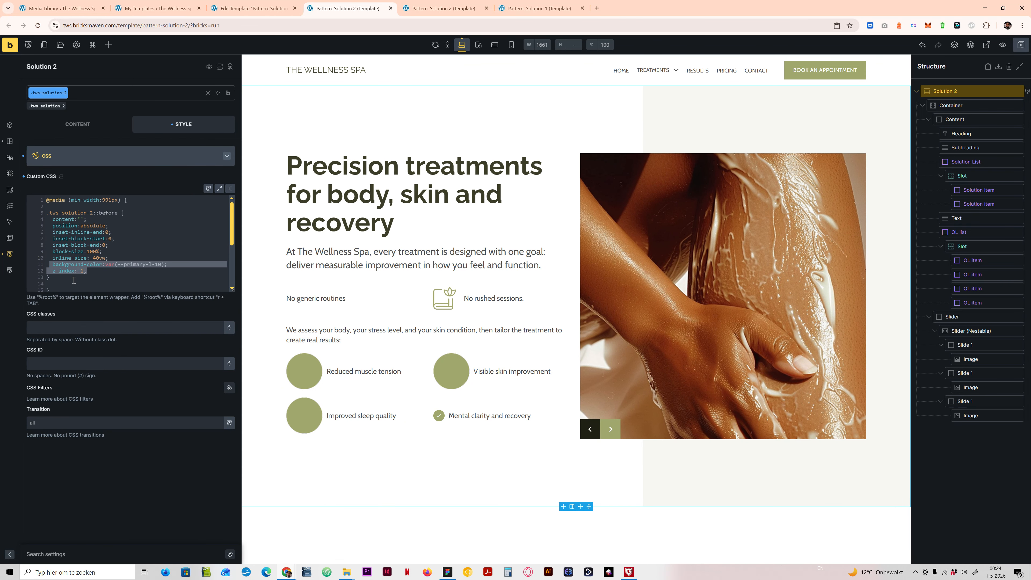
pyautogui.scroll(-2, 93, 251)
pyautogui.click(115, 266)
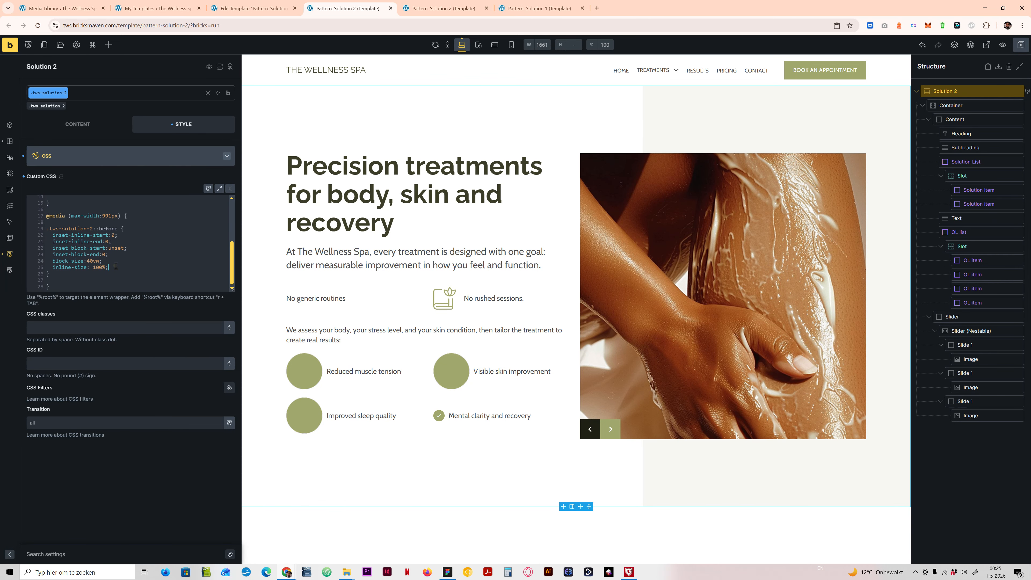
pyautogui.hotkey('ctrl', 'v')
# Step: Copy content:'' and position:absolute to the start of the max-width:991px ::before rule, and check the panel at the three smaller breakpoints
pyautogui.scroll(2, 102, 244)
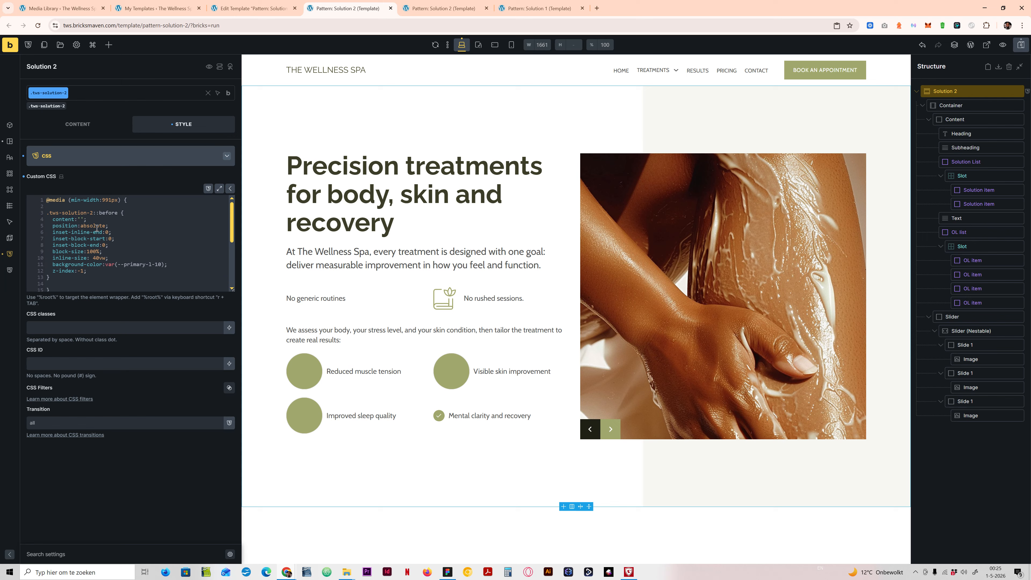
pyautogui.moveTo(108, 226); pyautogui.dragTo(54, 222)
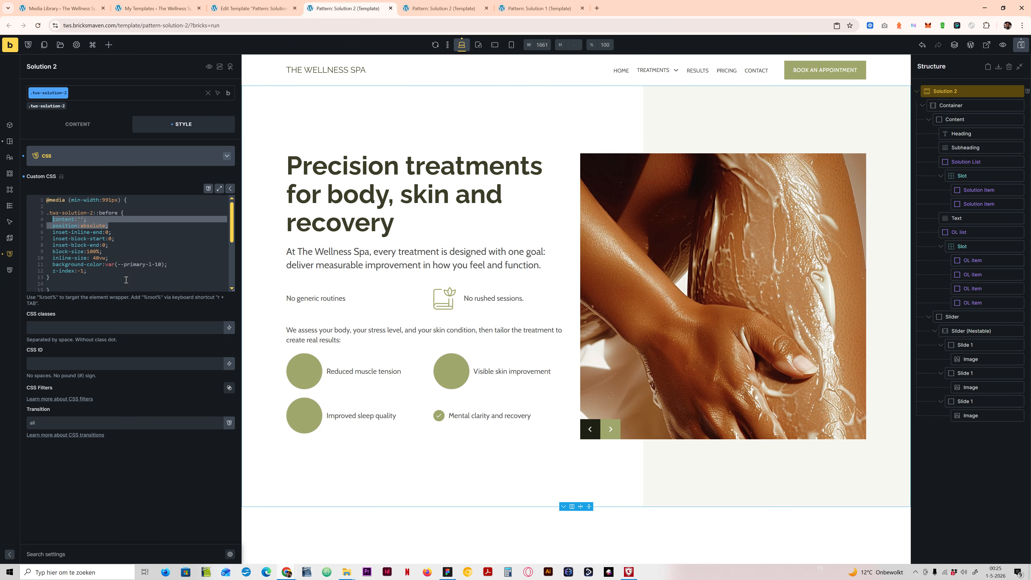
pyautogui.scroll(-3, 119, 289)
pyautogui.click(128, 216)
pyautogui.press('Return')
pyautogui.click(478, 44)
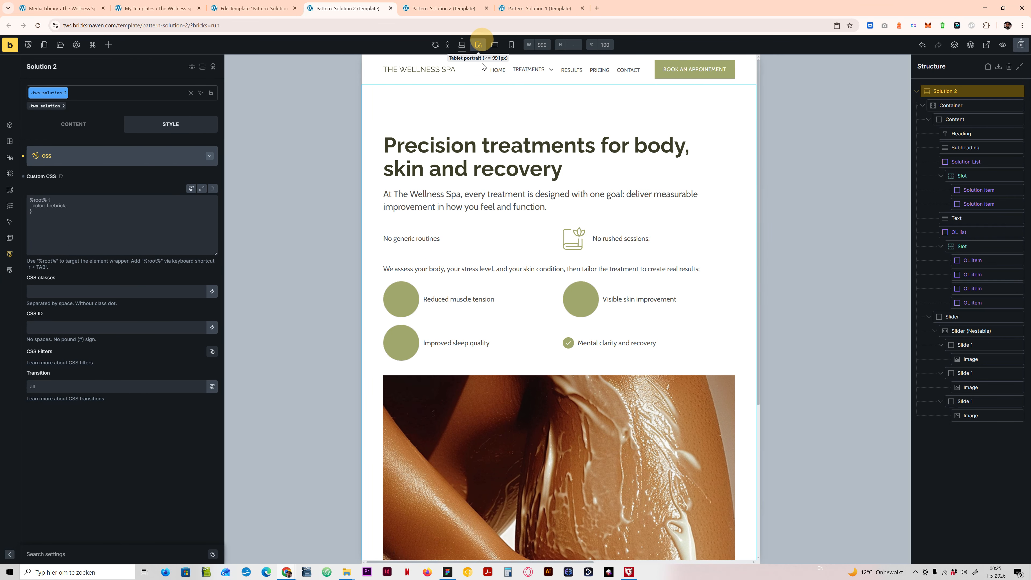
pyautogui.scroll(-5, 504, 303)
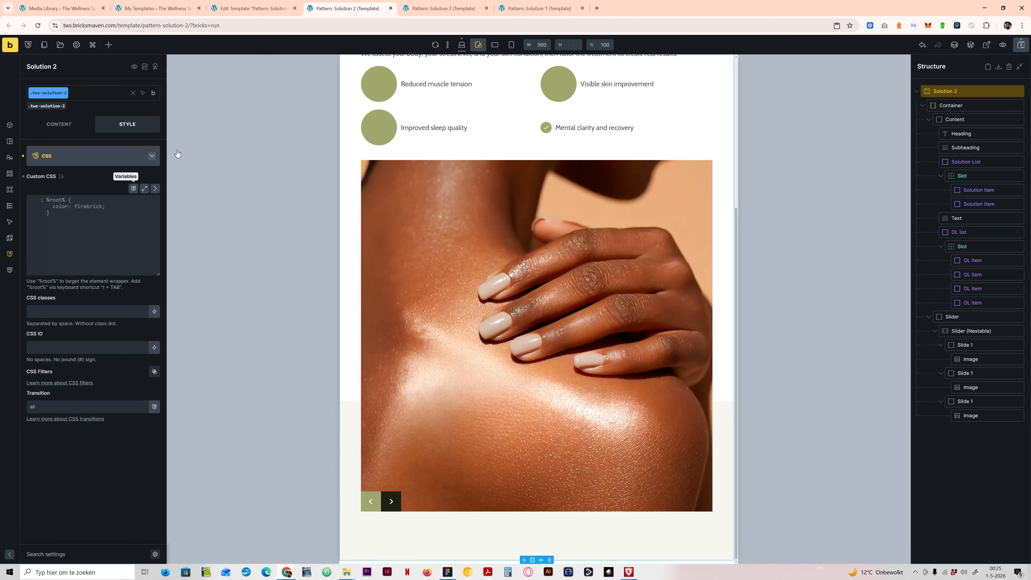
pyautogui.click(494, 45)
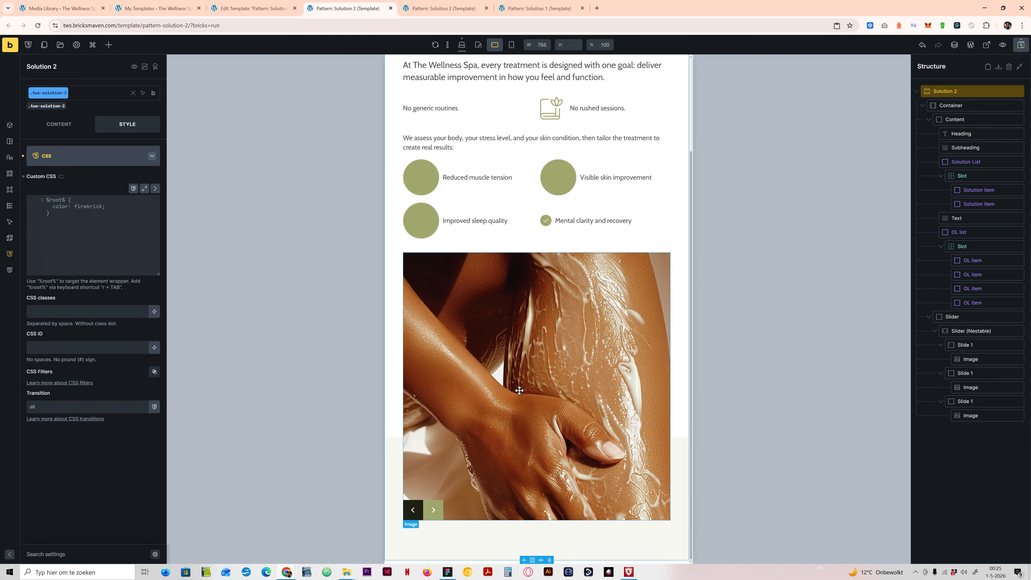
pyautogui.click(511, 44)
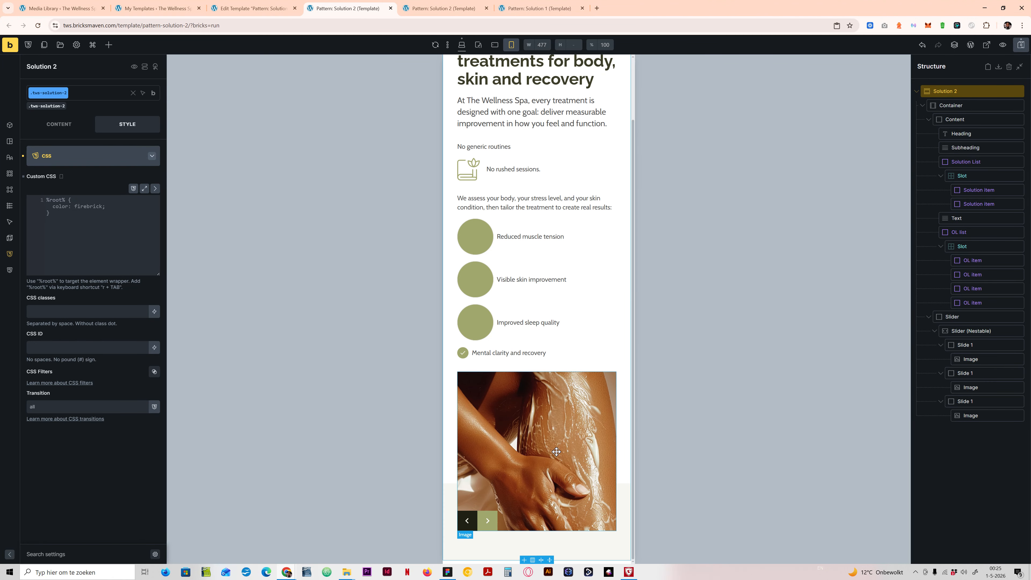
pyautogui.click(461, 45)
pyautogui.scroll(-4, 89, 225)
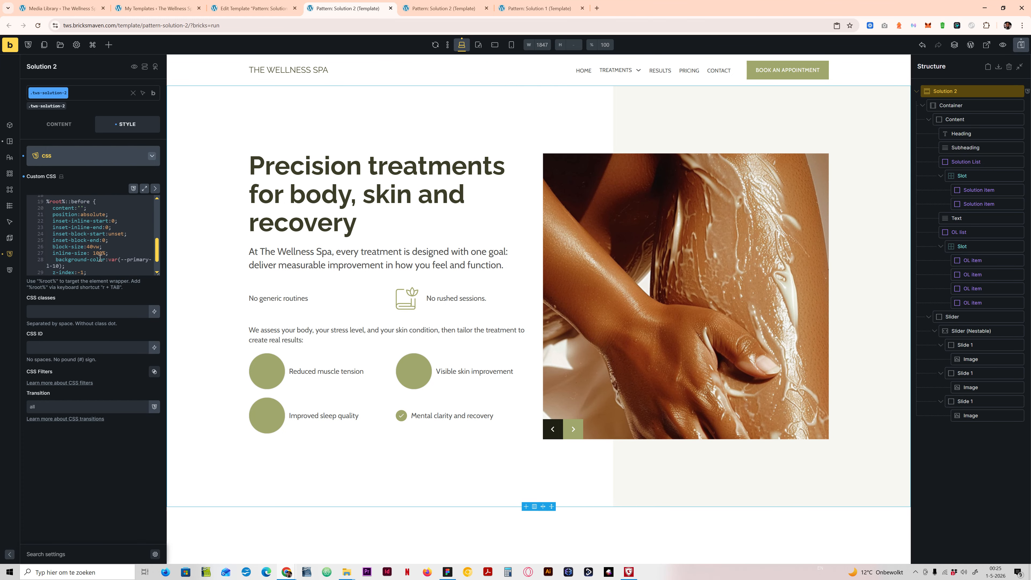
# Step: Try an inline-size of 60vw in the min-width:991px ::before rule, and set it back to 40vw
pyautogui.click(88, 225)
pyautogui.scroll(4, 88, 225)
pyautogui.moveTo(96, 258); pyautogui.dragTo(94, 258)
pyautogui.write('6')
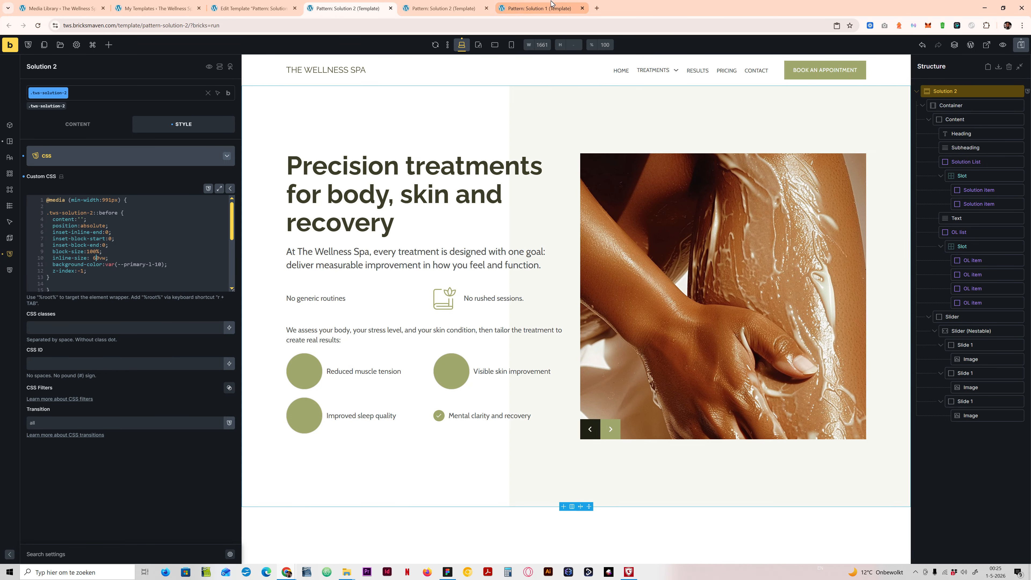
pyautogui.press('BackSpace')
pyautogui.write('4')
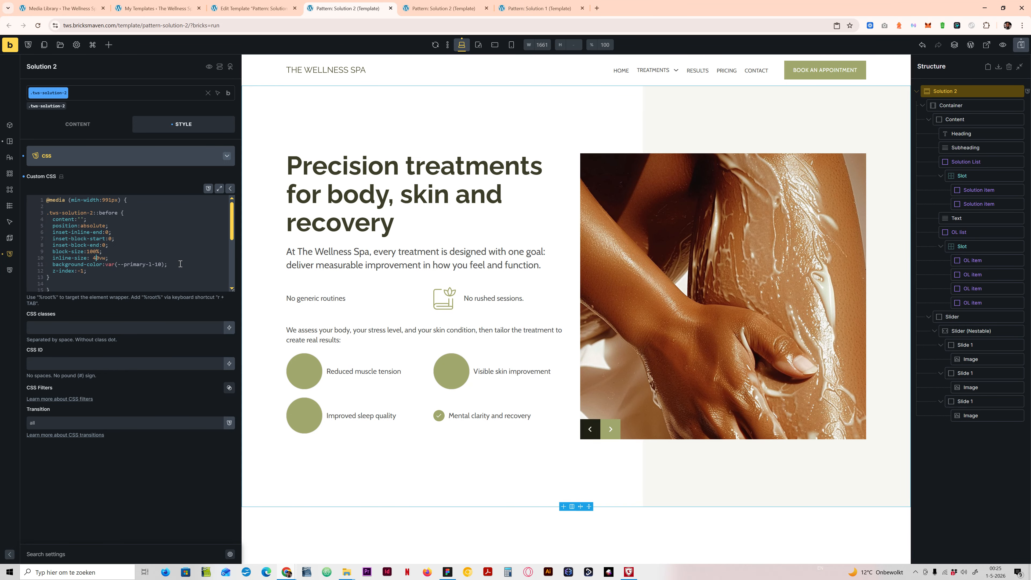
# Step: Set block-size to 60vw in the max-width:991px ::before rule and check the panel at tablet portrait
pyautogui.scroll(-5, 137, 284)
pyautogui.click(88, 247)
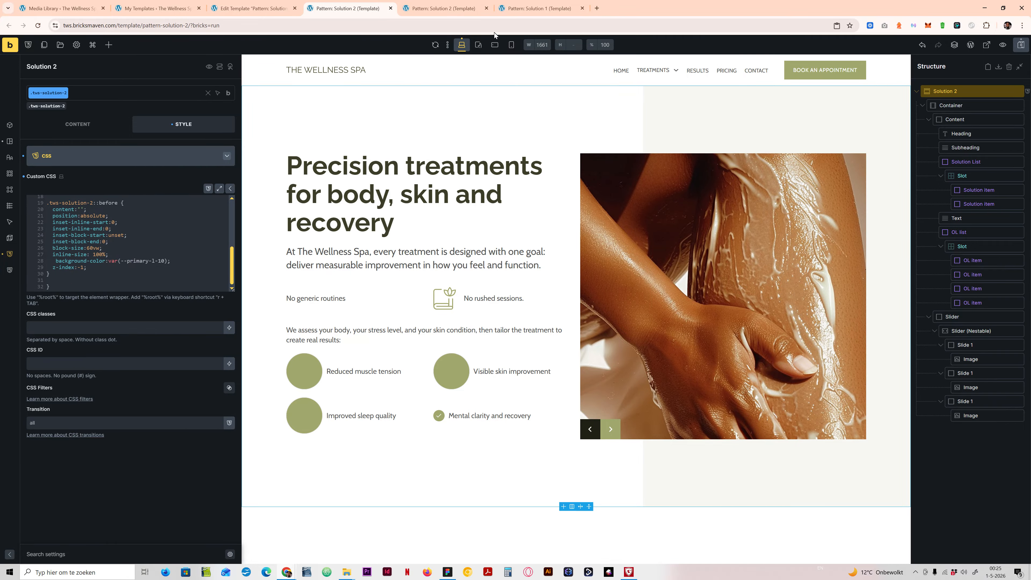
pyautogui.click(478, 44)
pyautogui.scroll(-4, 504, 364)
pyautogui.scroll(-2, 503, 363)
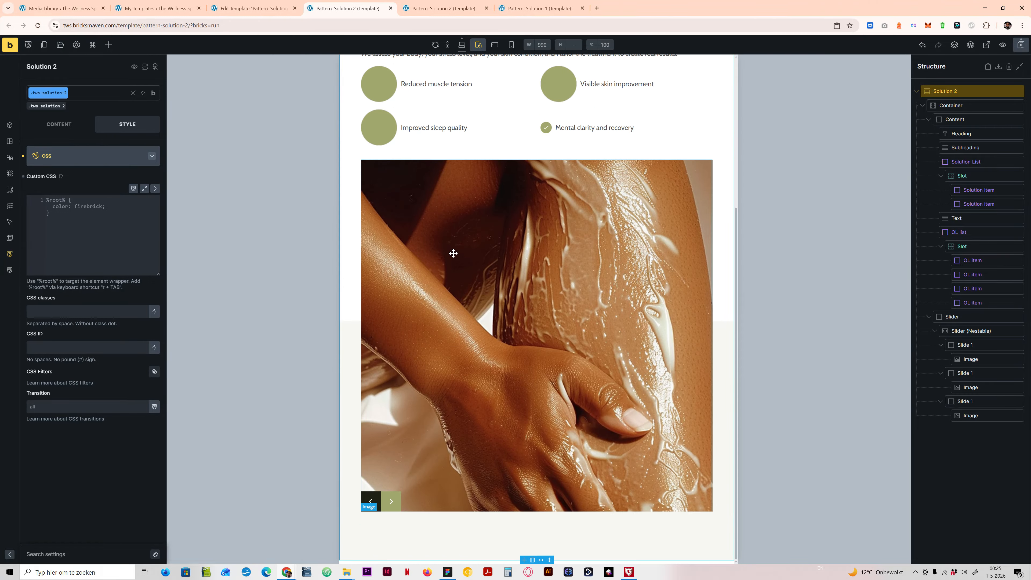
# Step: Check the background panel at mobile landscape and mobile portrait, return to the desktop breakpoint and save the template
pyautogui.click(495, 45)
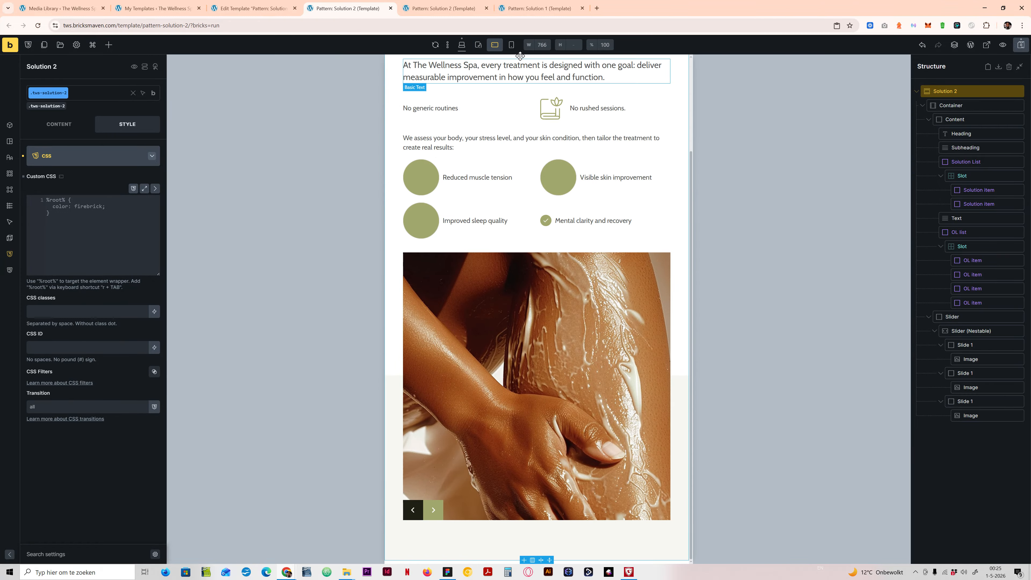
pyautogui.click(511, 45)
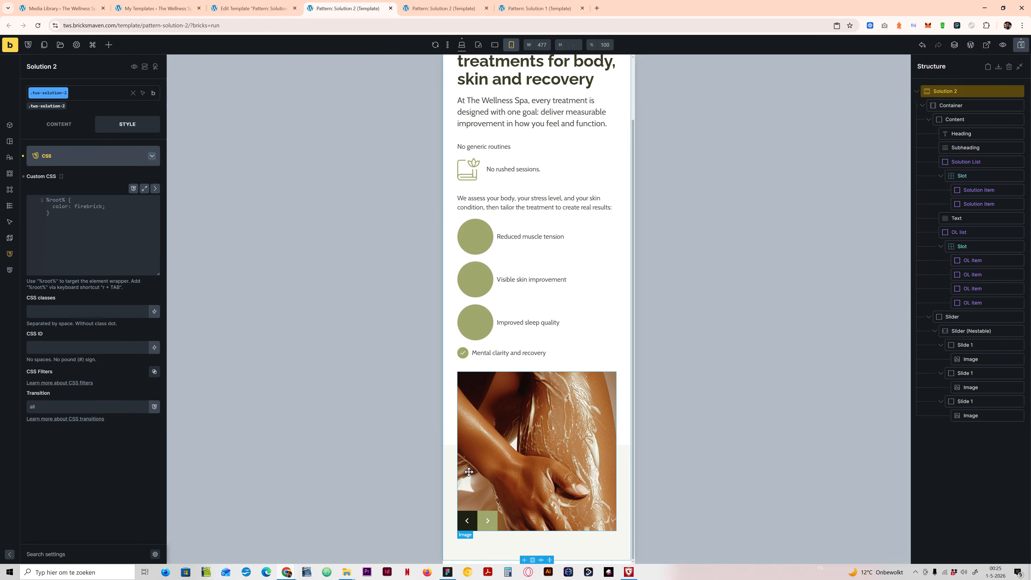
pyautogui.scroll(2, 534, 317)
pyautogui.scroll(-1, 536, 318)
pyautogui.scroll(3, 535, 317)
pyautogui.click(461, 44)
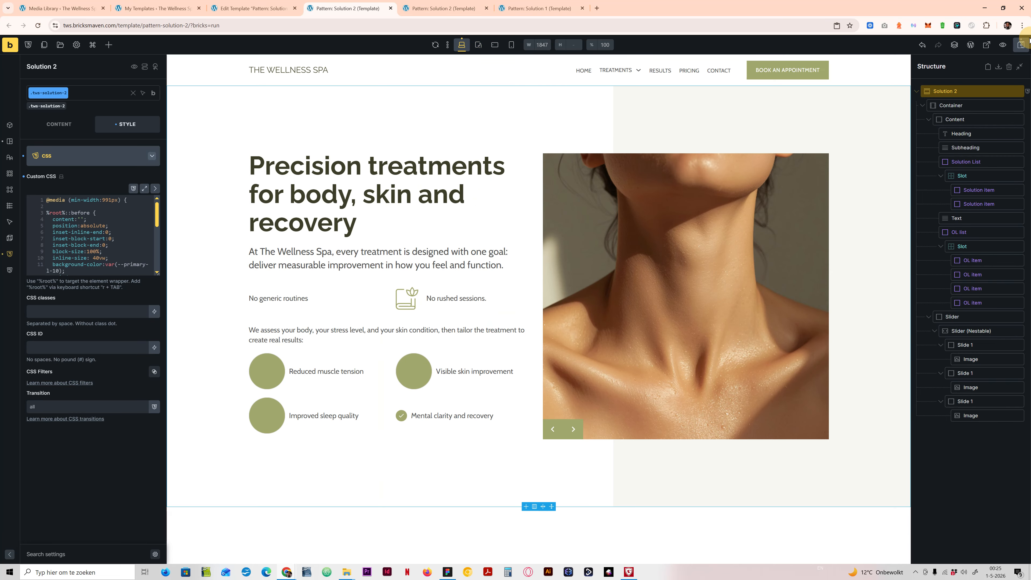
pyautogui.click(1021, 44)
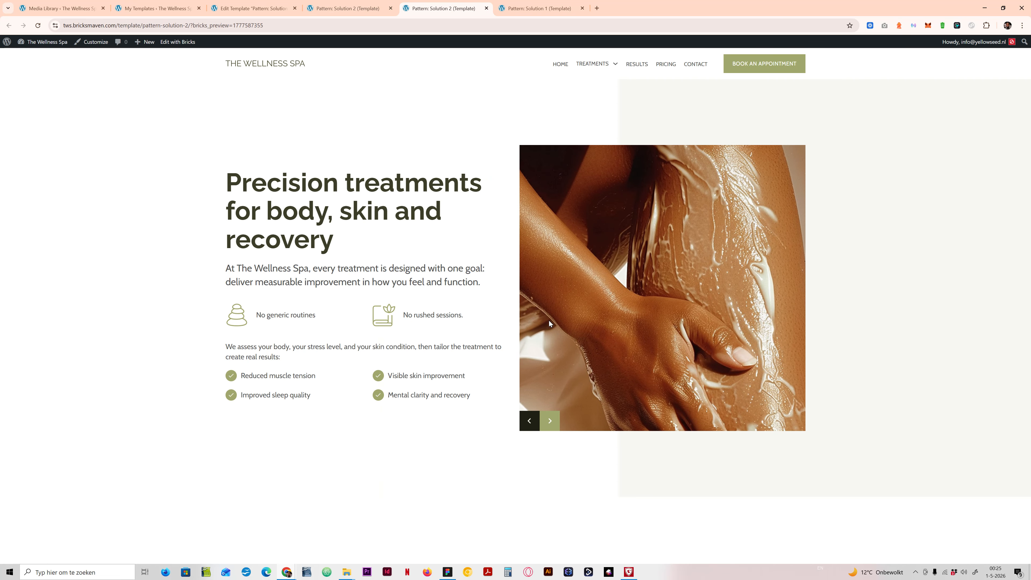
# Step: Inspect the front-end preview's responsive layout and background panel in the browser's device mode, narrowing the viewport to 575 px, and close the developer tools
pyautogui.press('F12')
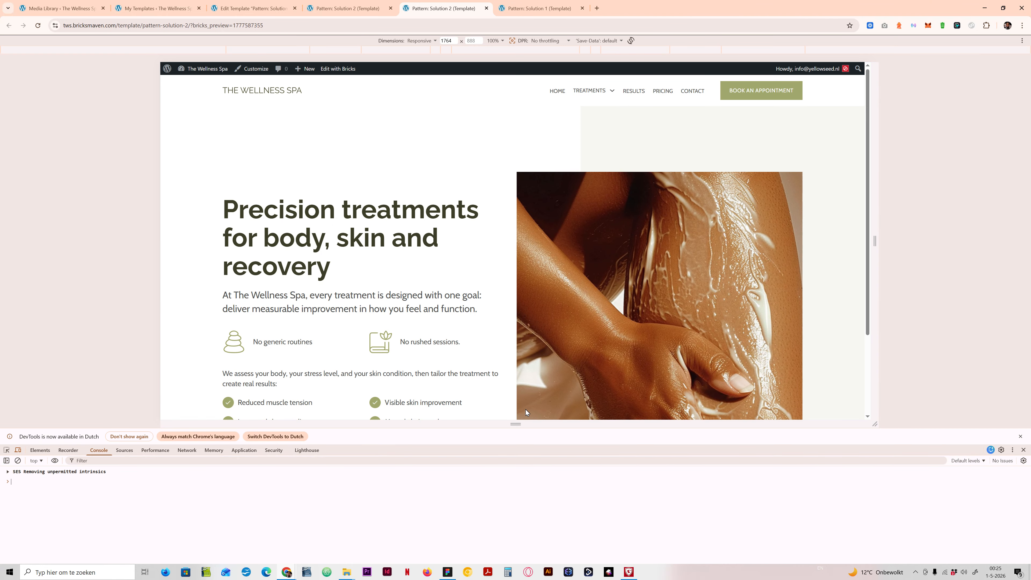
pyautogui.moveTo(871, 339); pyautogui.dragTo(931, 321)
pyautogui.moveTo(744, 450); pyautogui.dragTo(775, 530)
pyautogui.moveTo(936, 294); pyautogui.dragTo(648, 274)
pyautogui.scroll(-2, 540, 313)
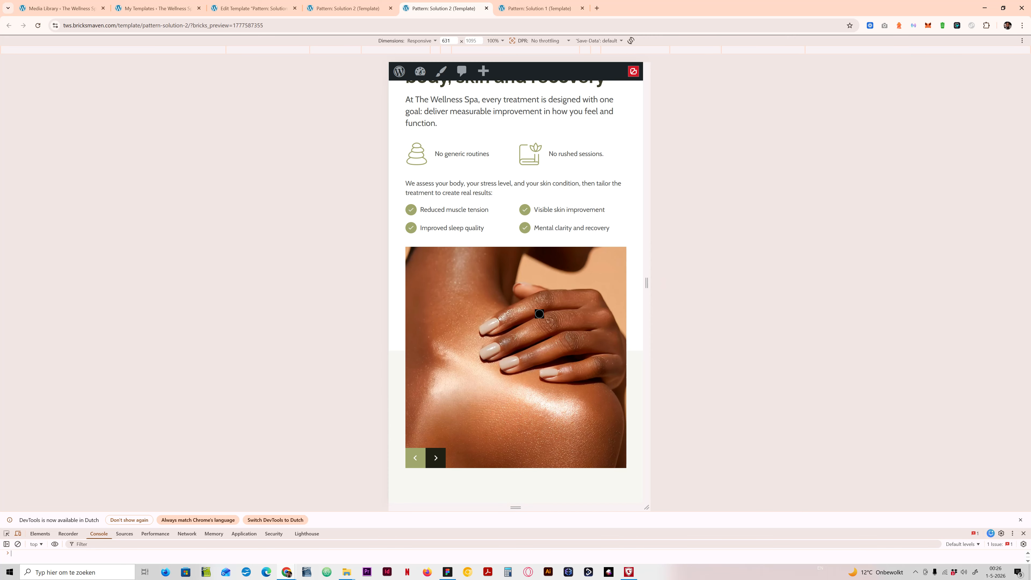
pyautogui.moveTo(645, 281)
pyautogui.mouseDown()
pyautogui.moveTo(596, 272)
pyautogui.moveTo(996, 267)
pyautogui.moveTo(632, 267)
pyautogui.mouseUp()
pyautogui.scroll(-3, 561, 293)
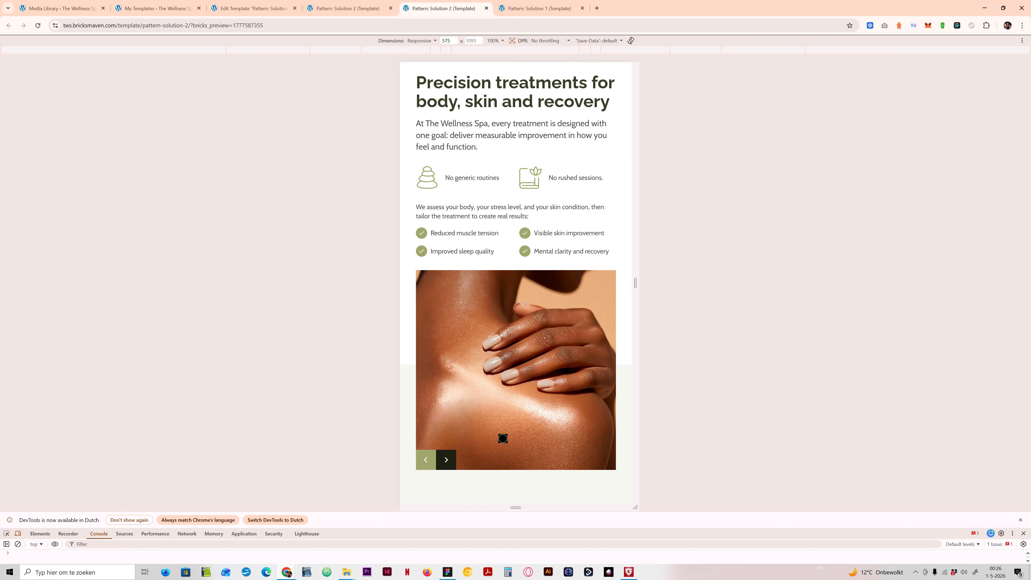
pyautogui.scroll(3, 507, 379)
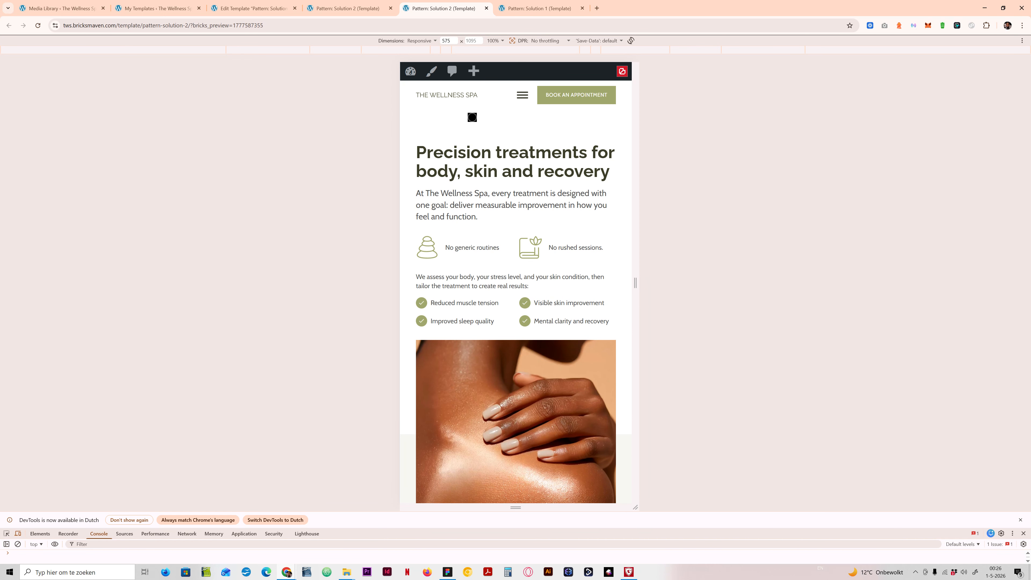
pyautogui.moveTo(636, 235); pyautogui.dragTo(976, 229)
pyautogui.click(1023, 534)
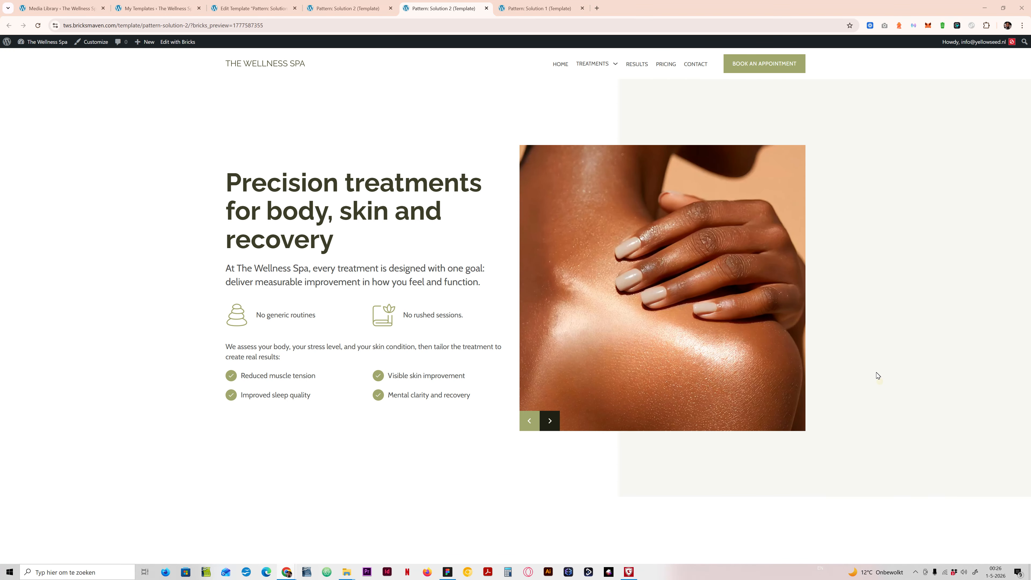